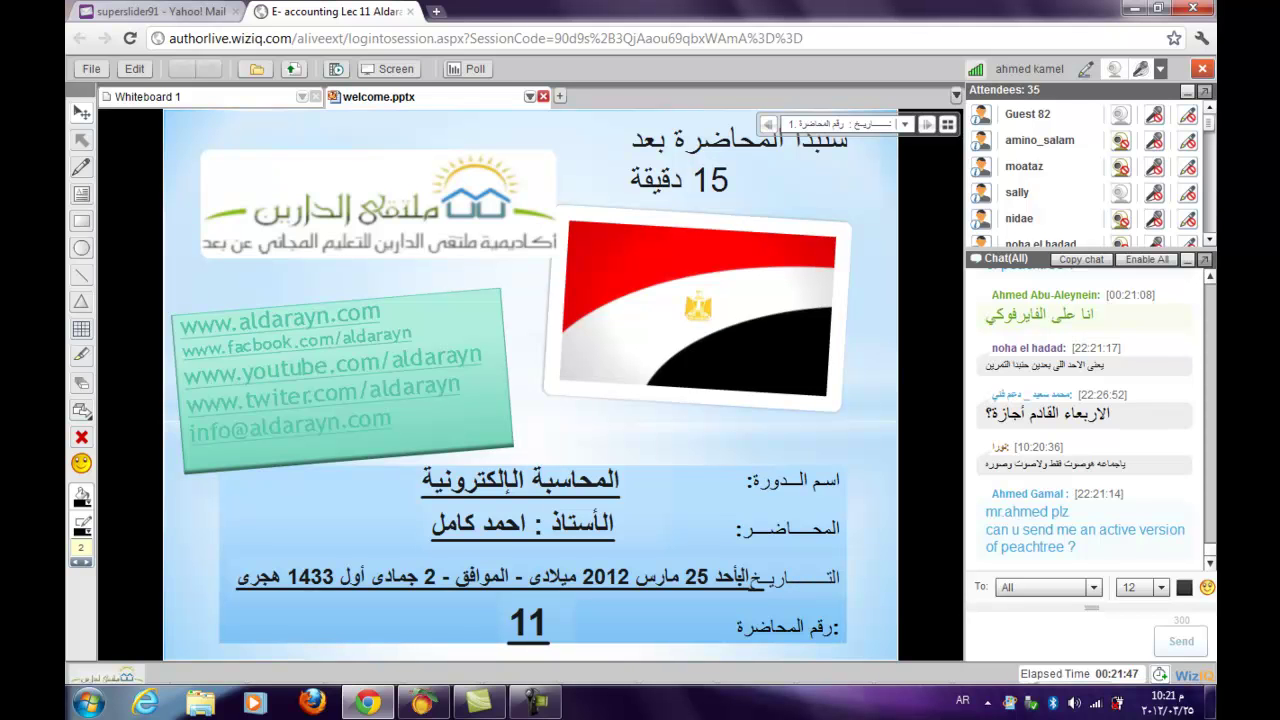
- Start sharing the desktop screen with WizIQ attendees from the Screen toolbar button
click(389, 68)
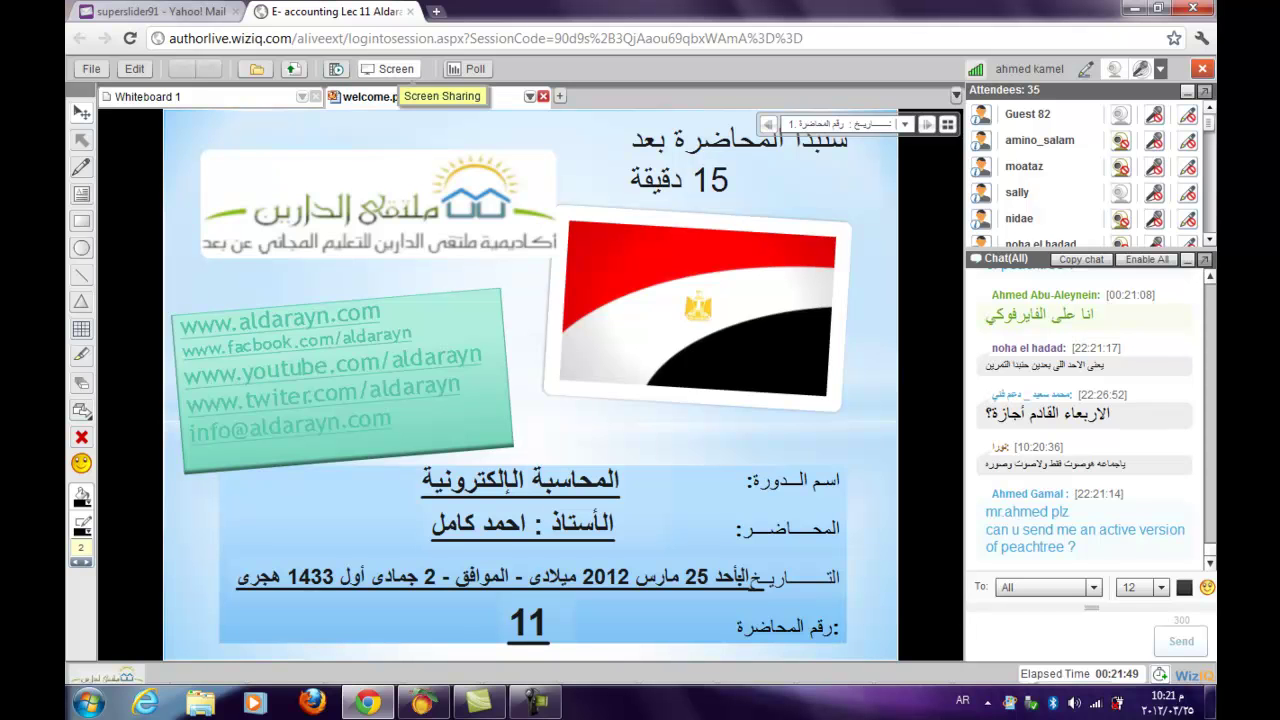
click(649, 385)
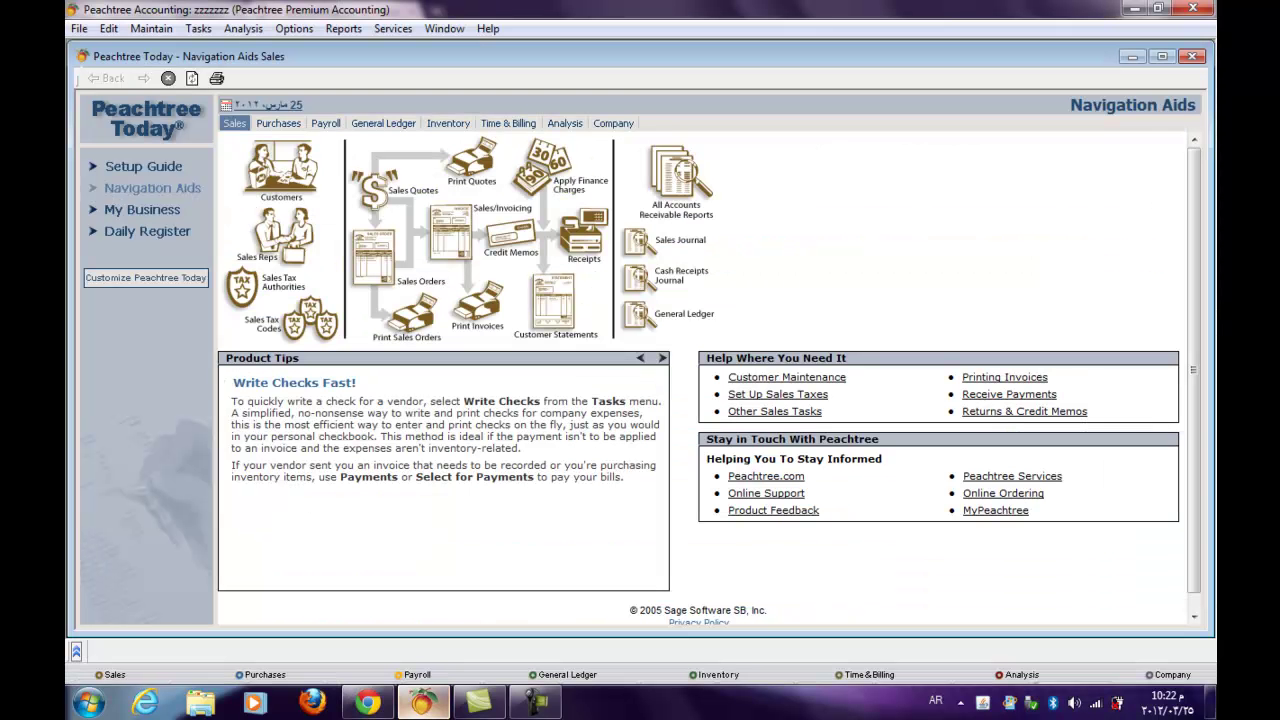
- Bring Peachtree forward and keep the current colour scheme, suppressing the warning permanently
click(422, 703)
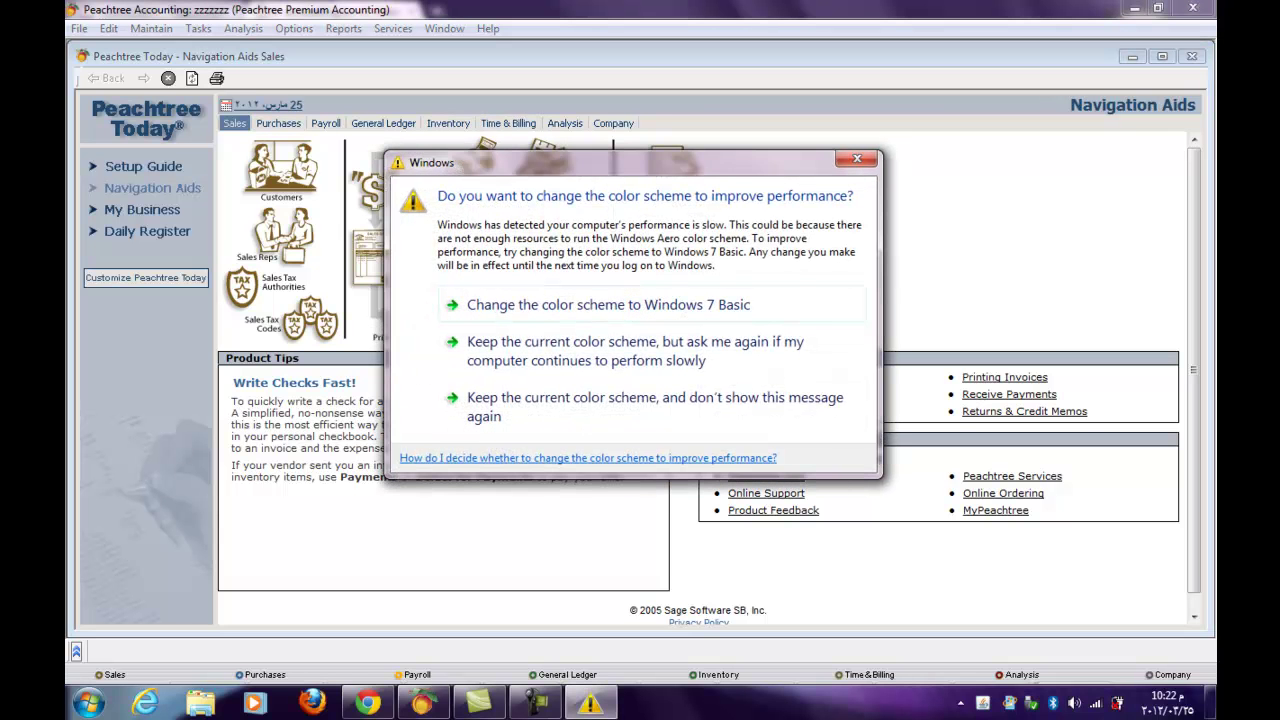
click(560, 406)
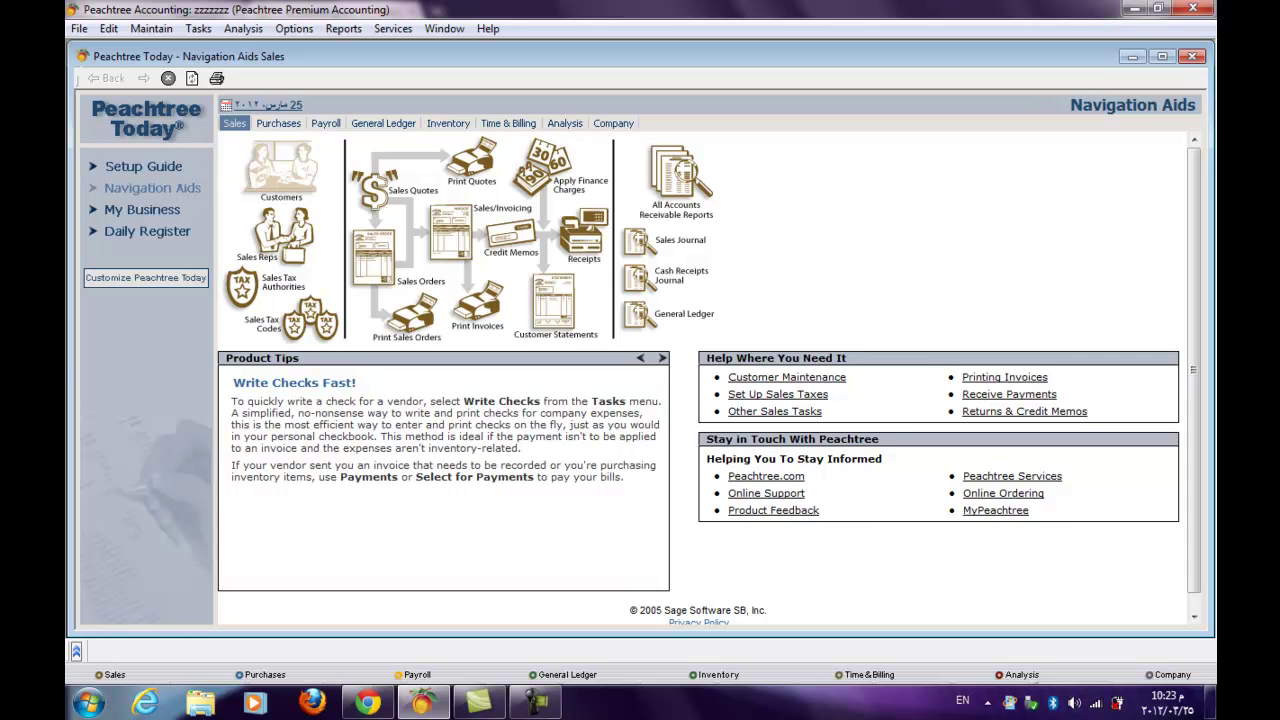
- Open Maintain Customers/Prospects from the Customers icon in the Sales navigation aids
click(281, 170)
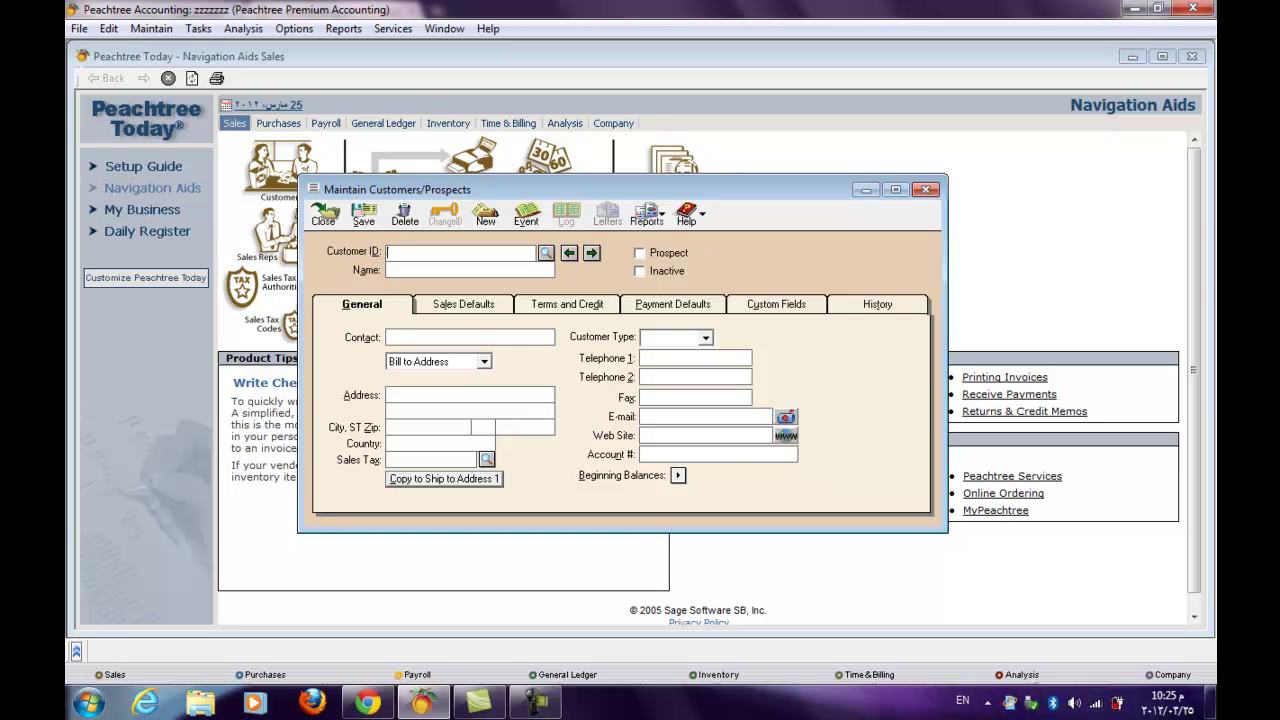
- Switch the customer record to its Sales Defaults tab
key(ctrl+Tab)
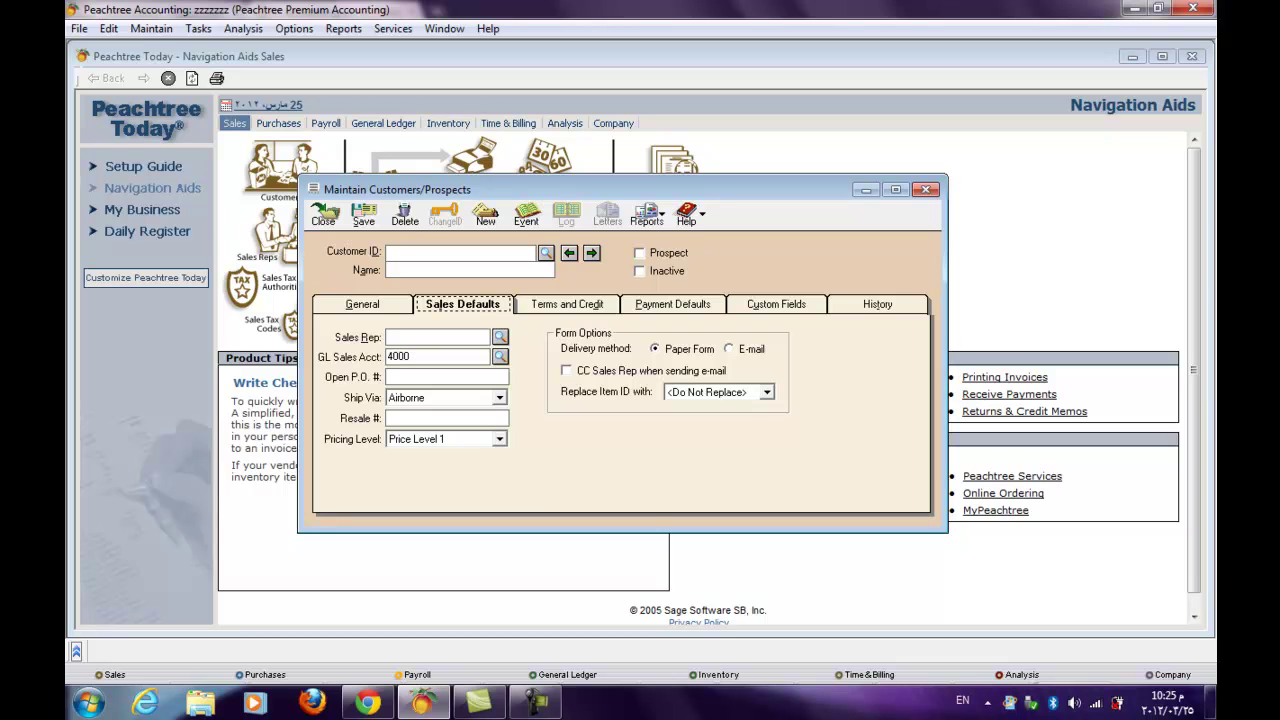
- Check the Price Level 1 and 4000 Sales Income defaults, then show Terms and Credit
click(498, 439)
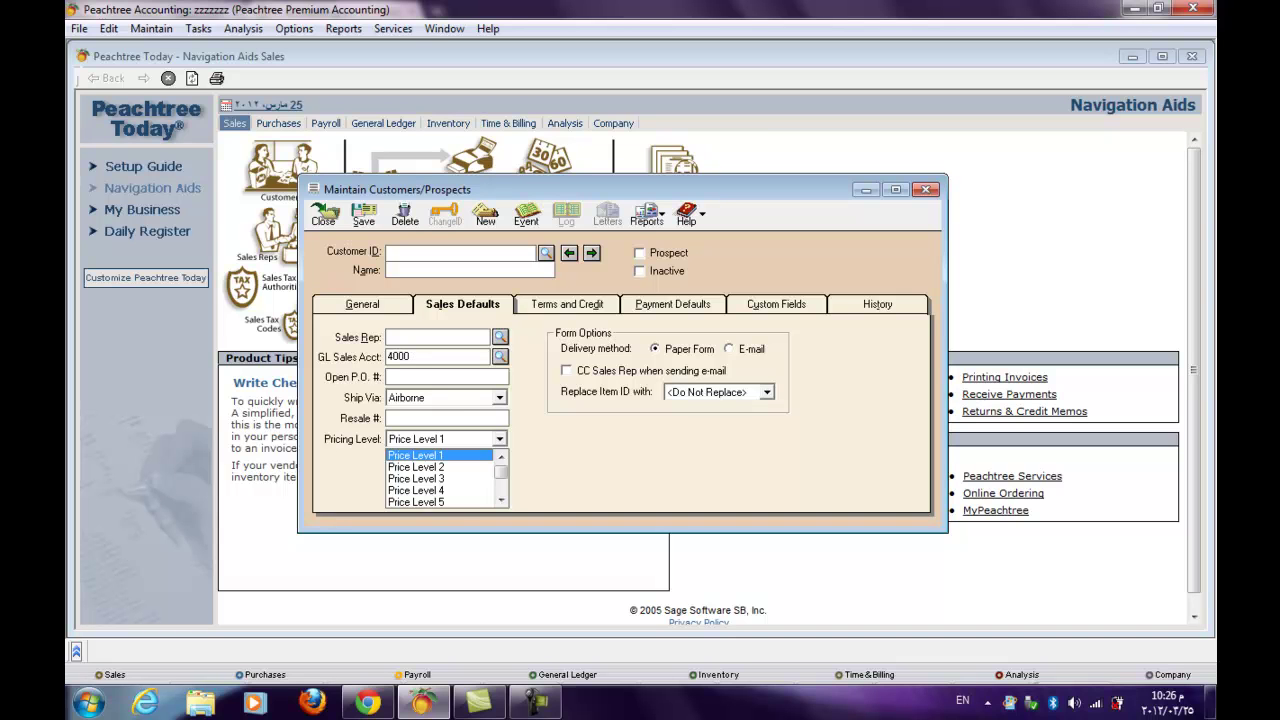
key(Return)
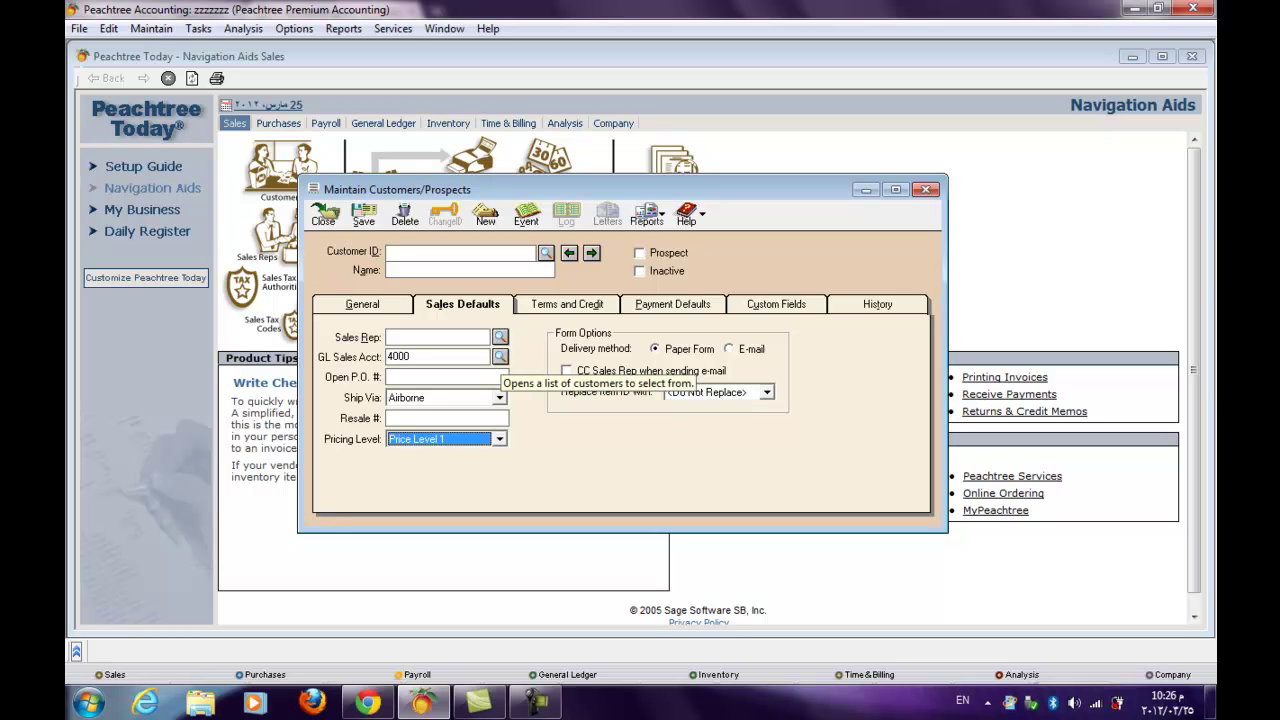
click(500, 357)
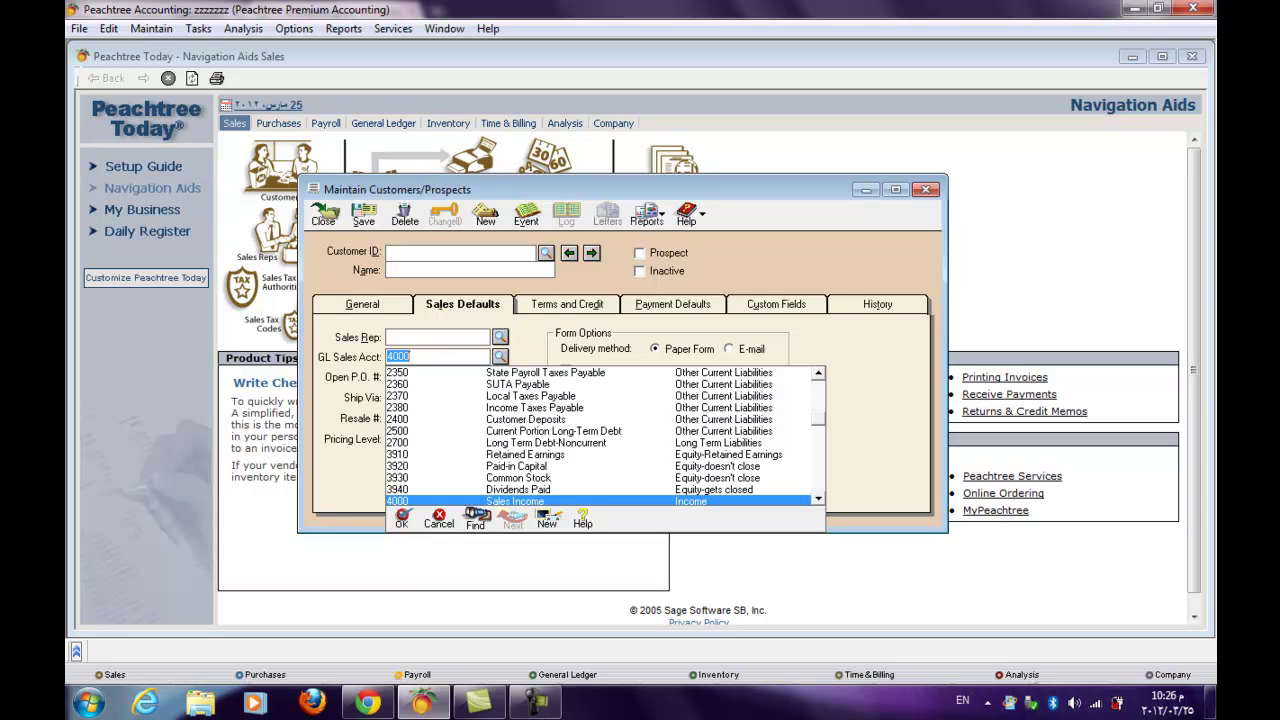
click(500, 357)
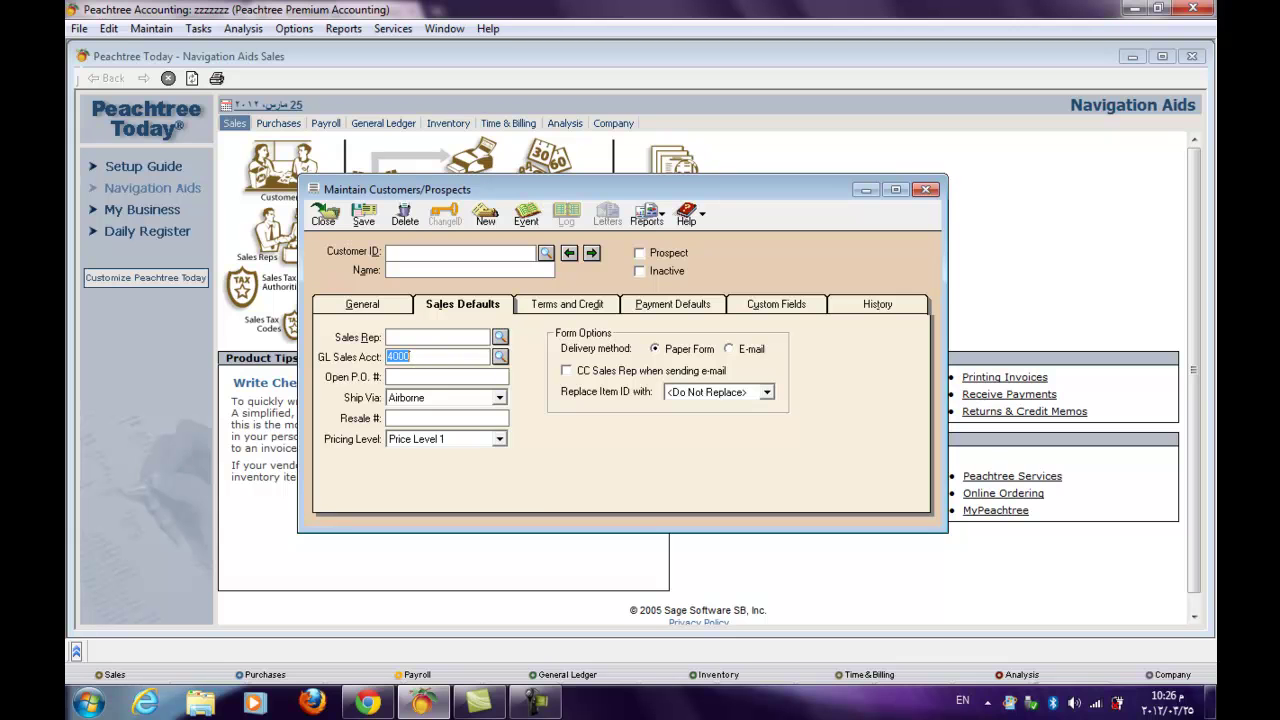
key(ctrl+Tab)
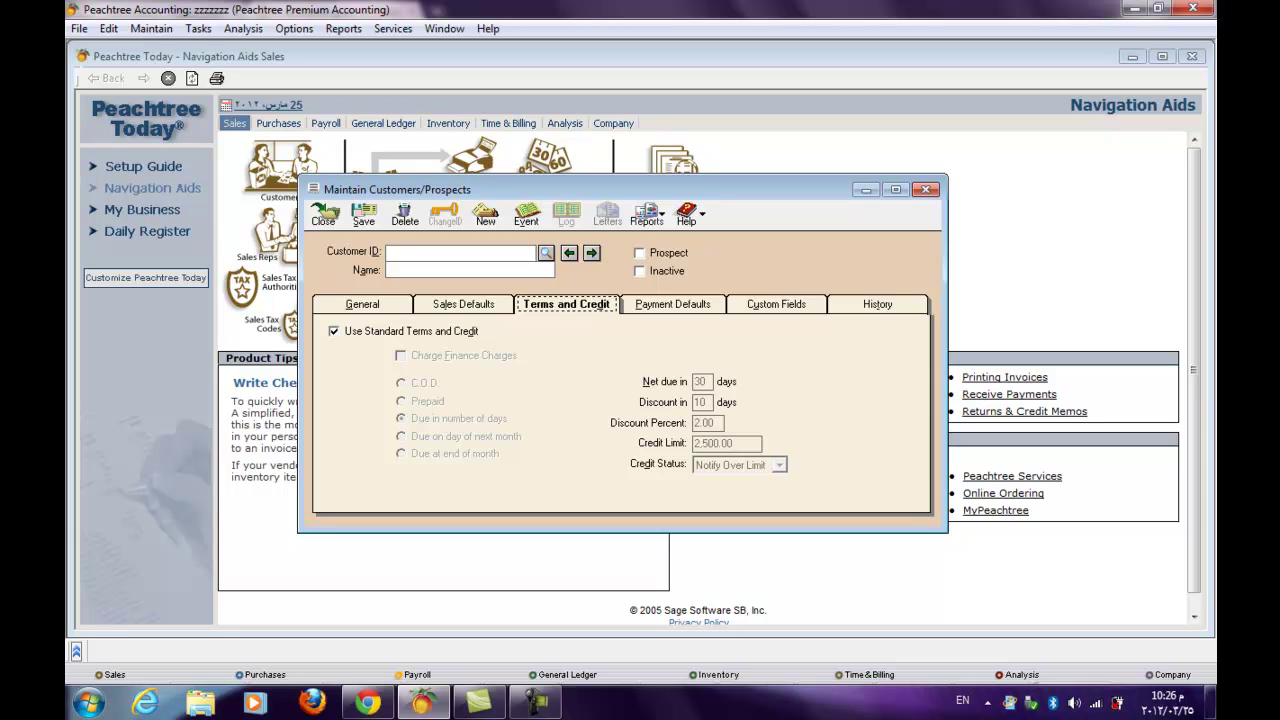
- Uncheck Use Standard Terms and Credit and bring up the Credit Status choices
click(334, 331)
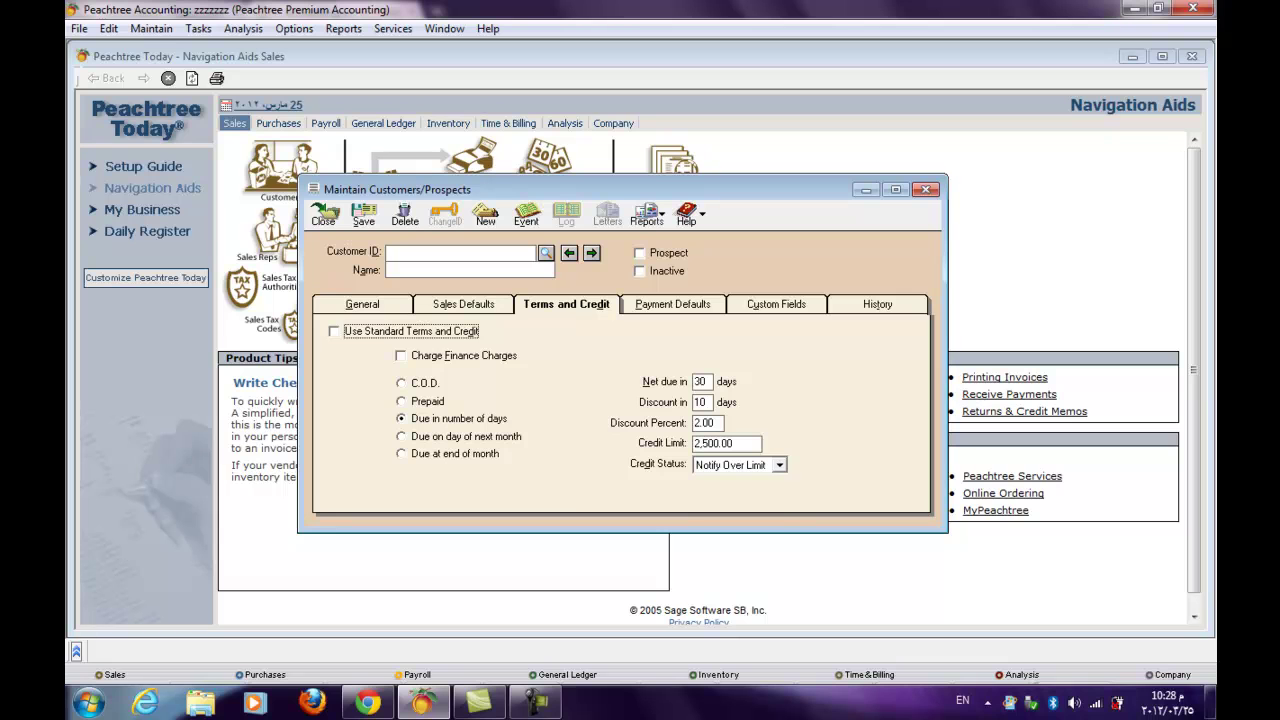
click(779, 464)
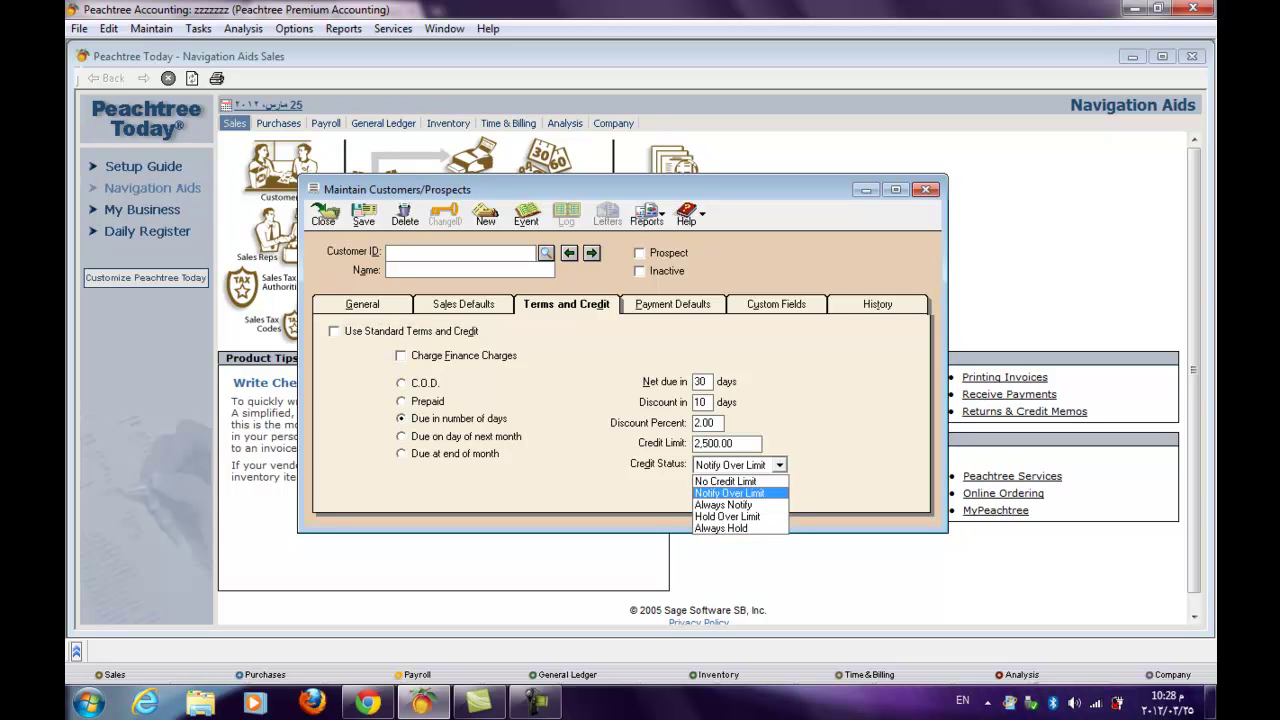
- Try No Credit Limit as the credit status, then restore Notify Over Limit
key(Up)
key(Return)
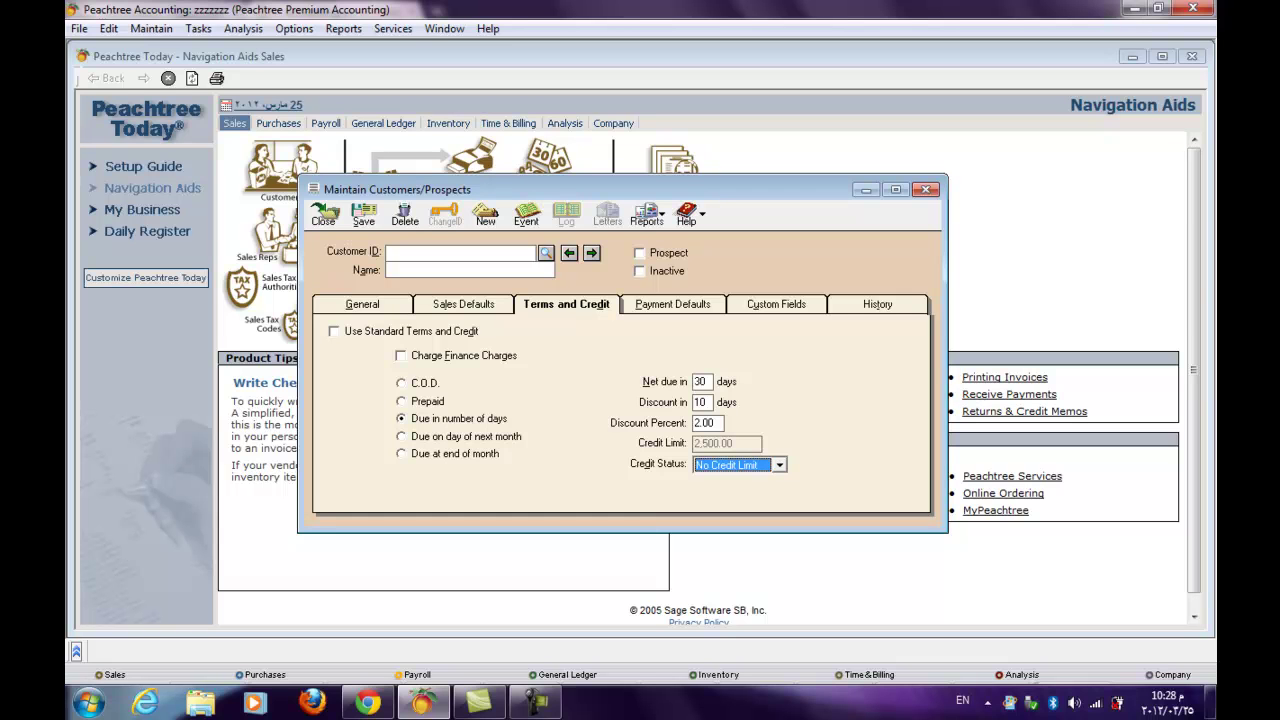
key(alt+Down)
key(Down)
key(Return)
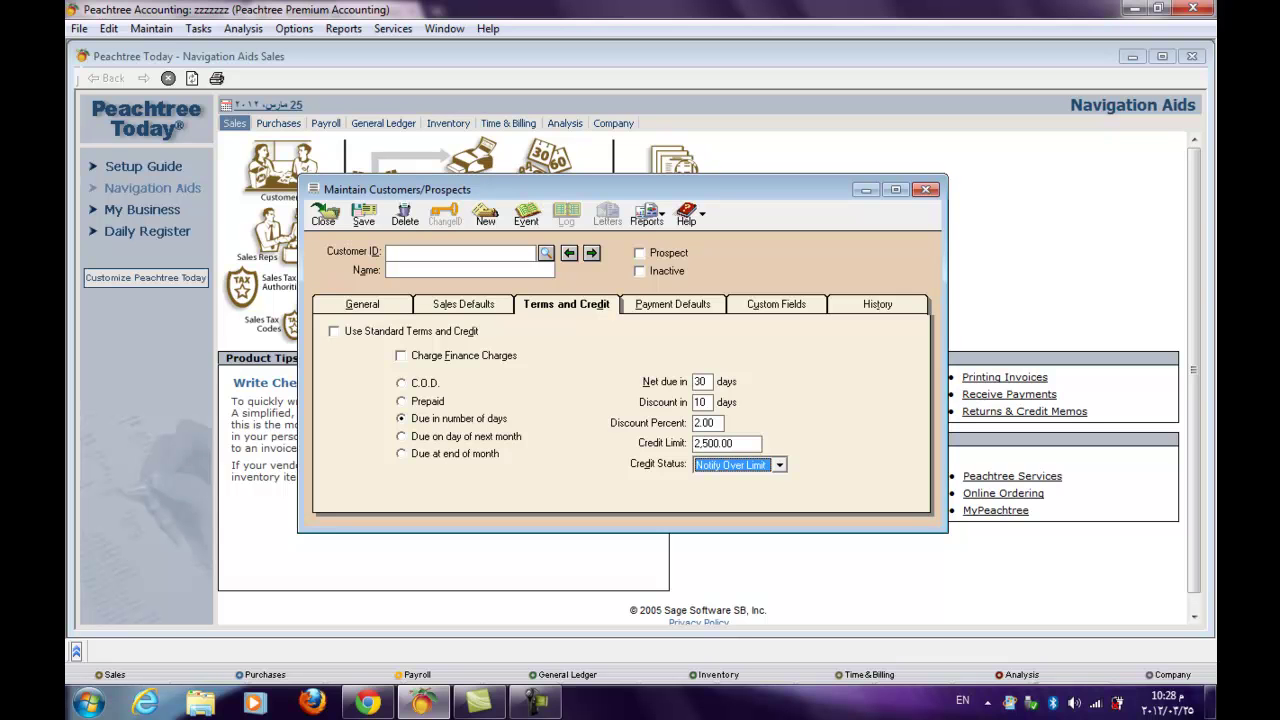
- Review Hold Over Limit and Always Hold, keep Notify Over Limit, and show Payment Defaults
key(alt+Down)
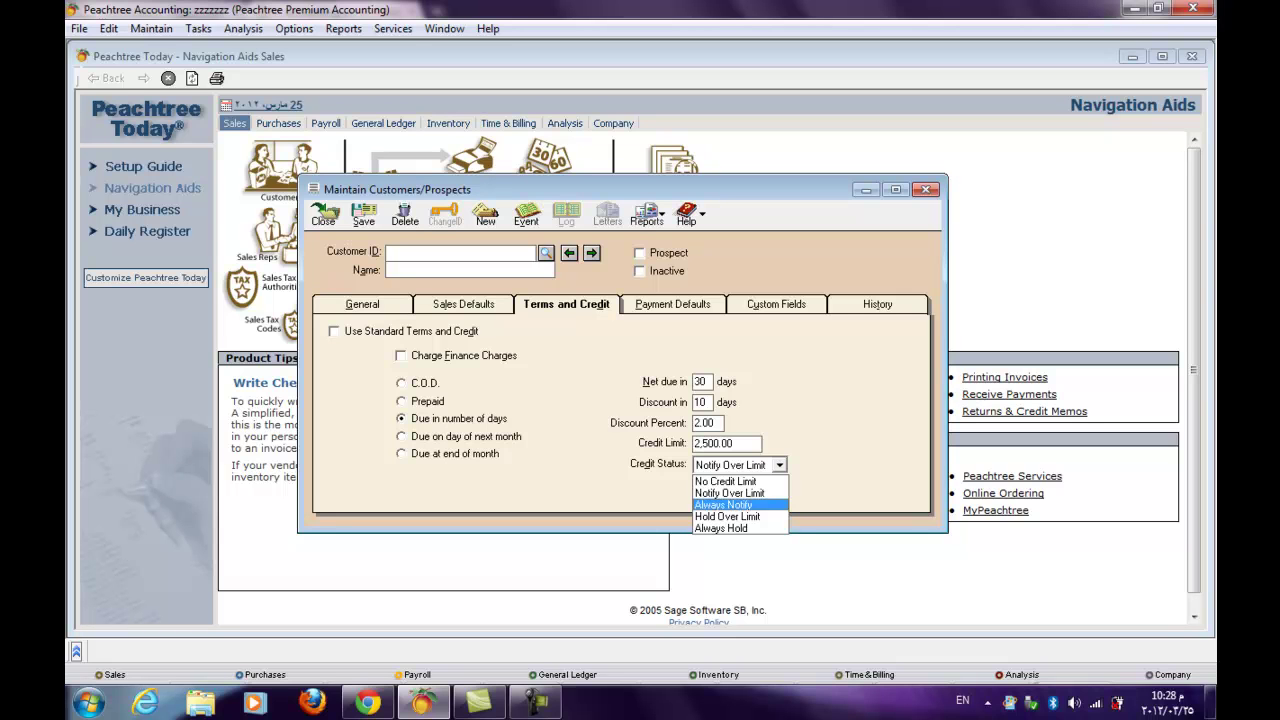
key(Down)
key(Down)
key(Up)
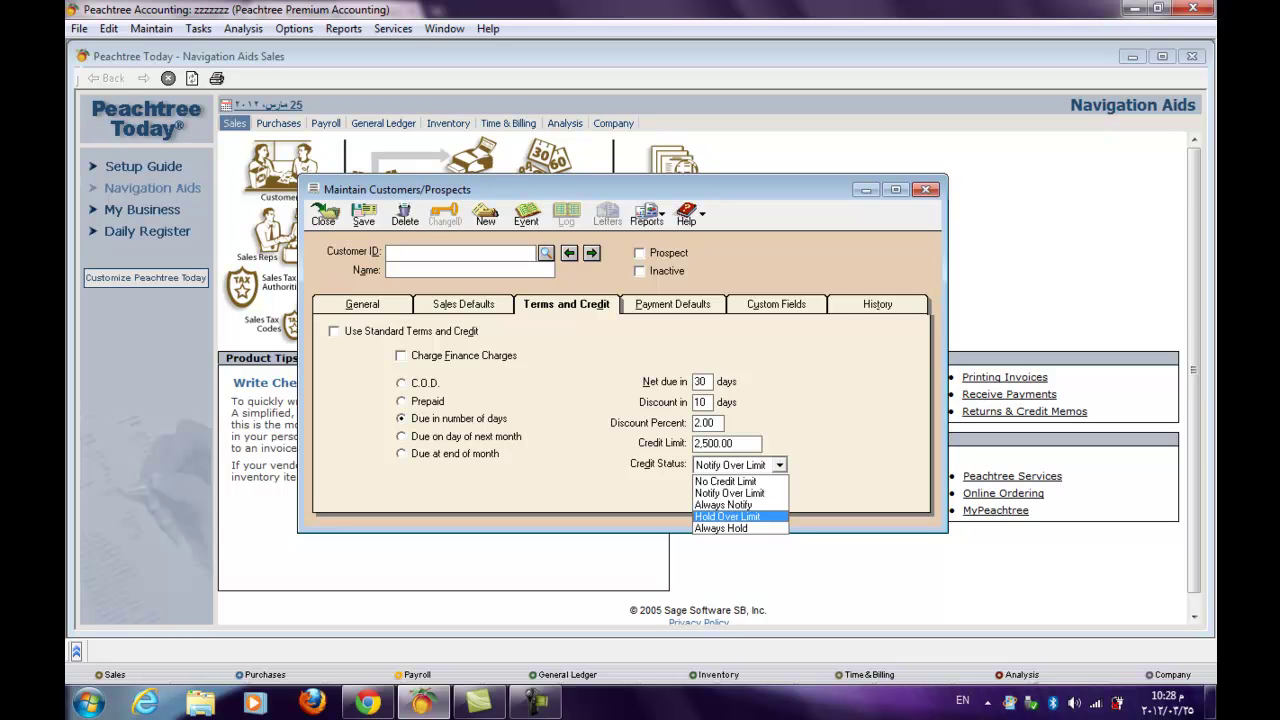
key(Down)
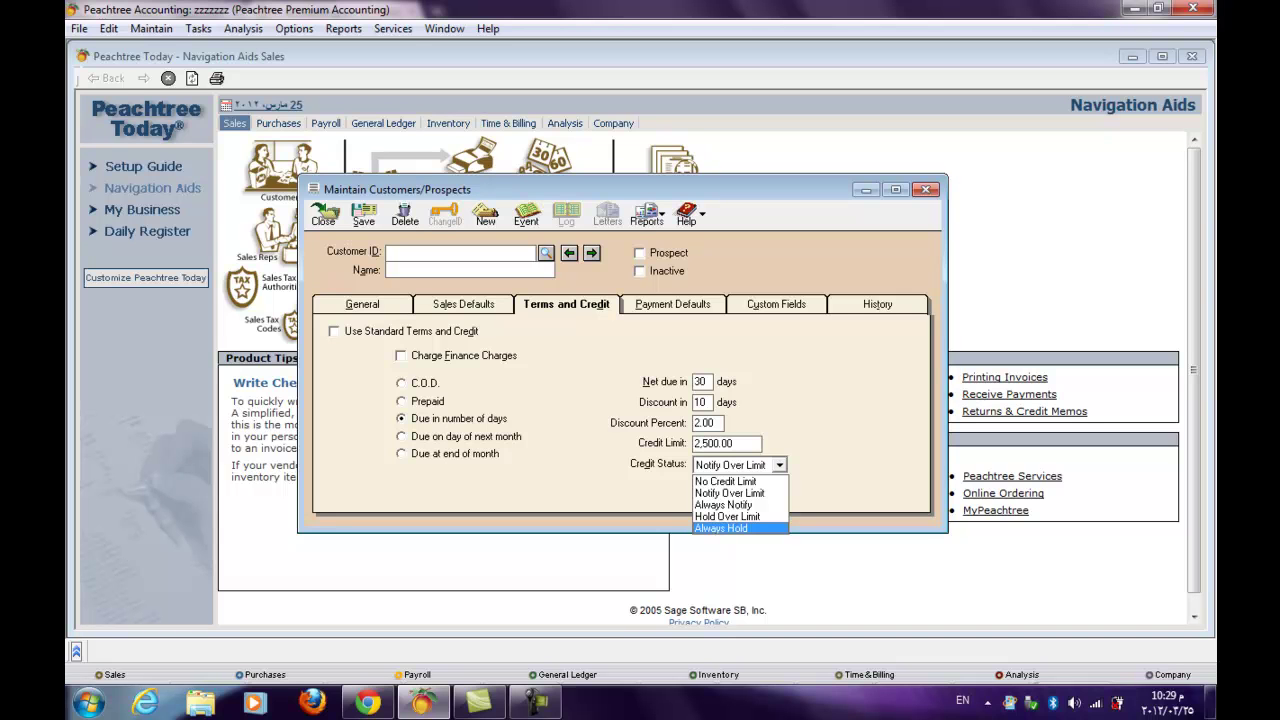
key(Up)
key(Up)
key(Up)
key(Up)
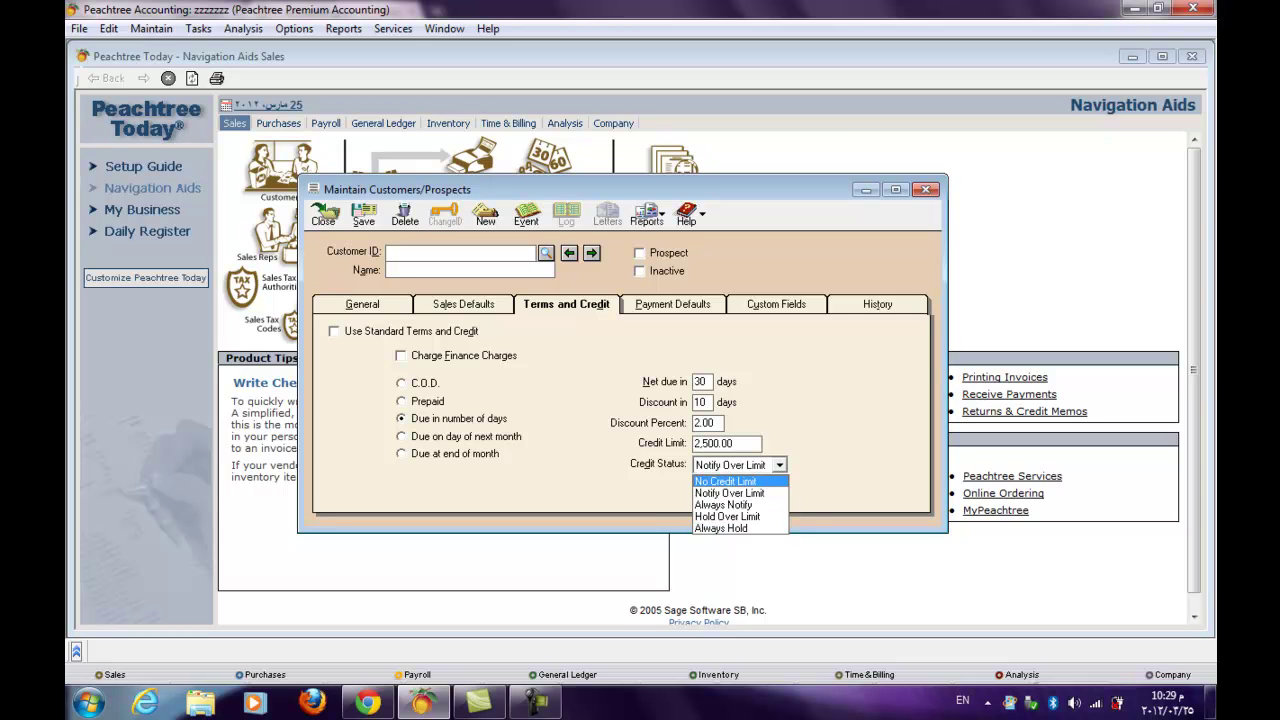
key(Escape)
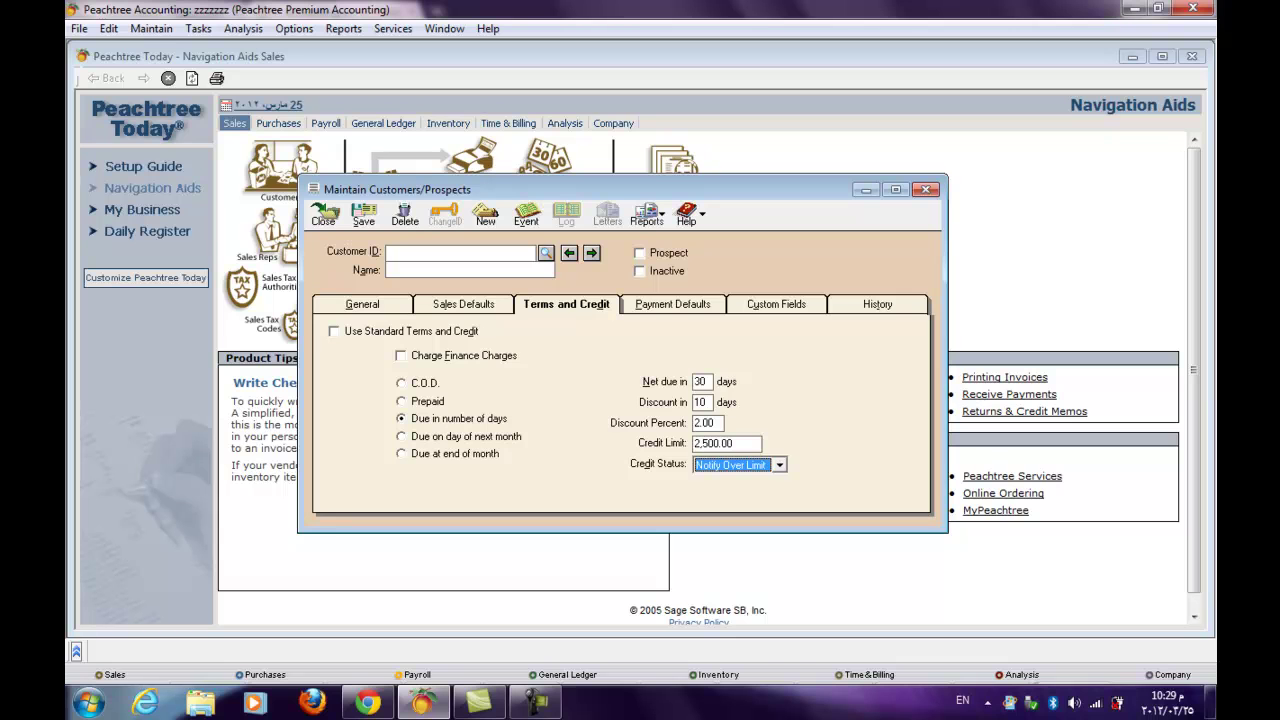
key(ctrl+Tab)
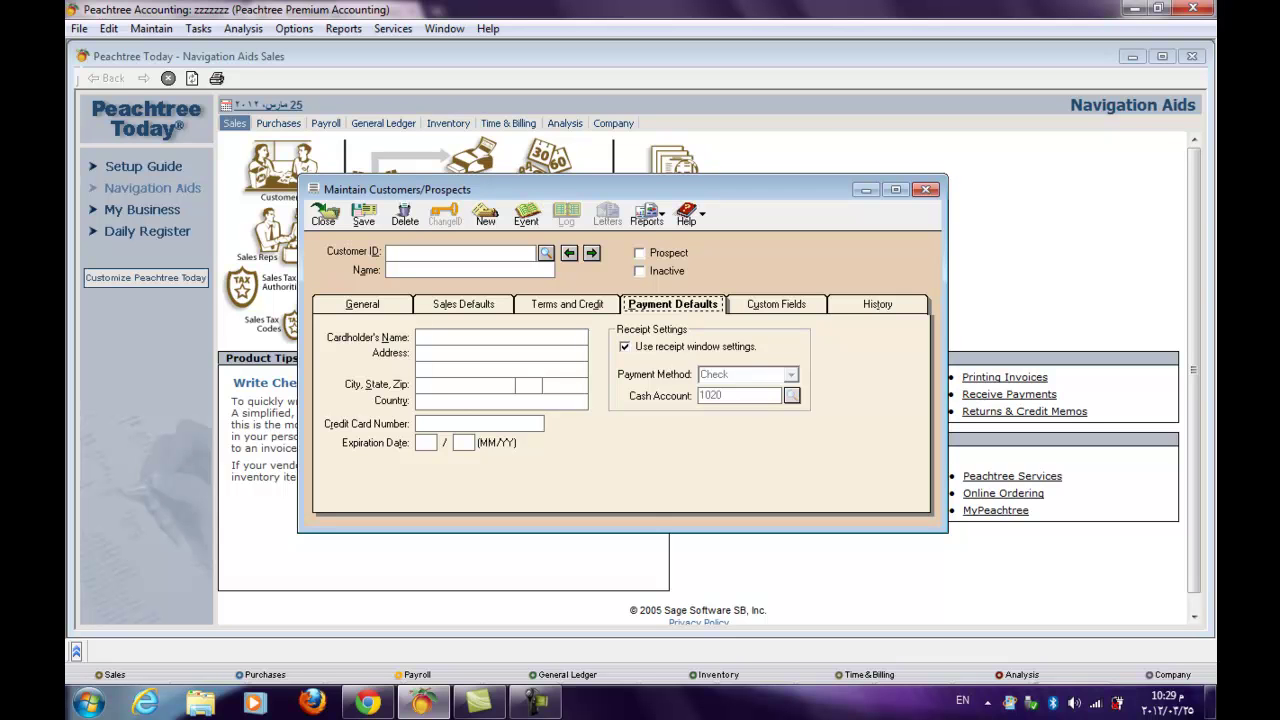
- Set payment method Cash with cash account 1020, then re-enable receipt window settings
click(625, 346)
key(Tab)
key(alt+Down)
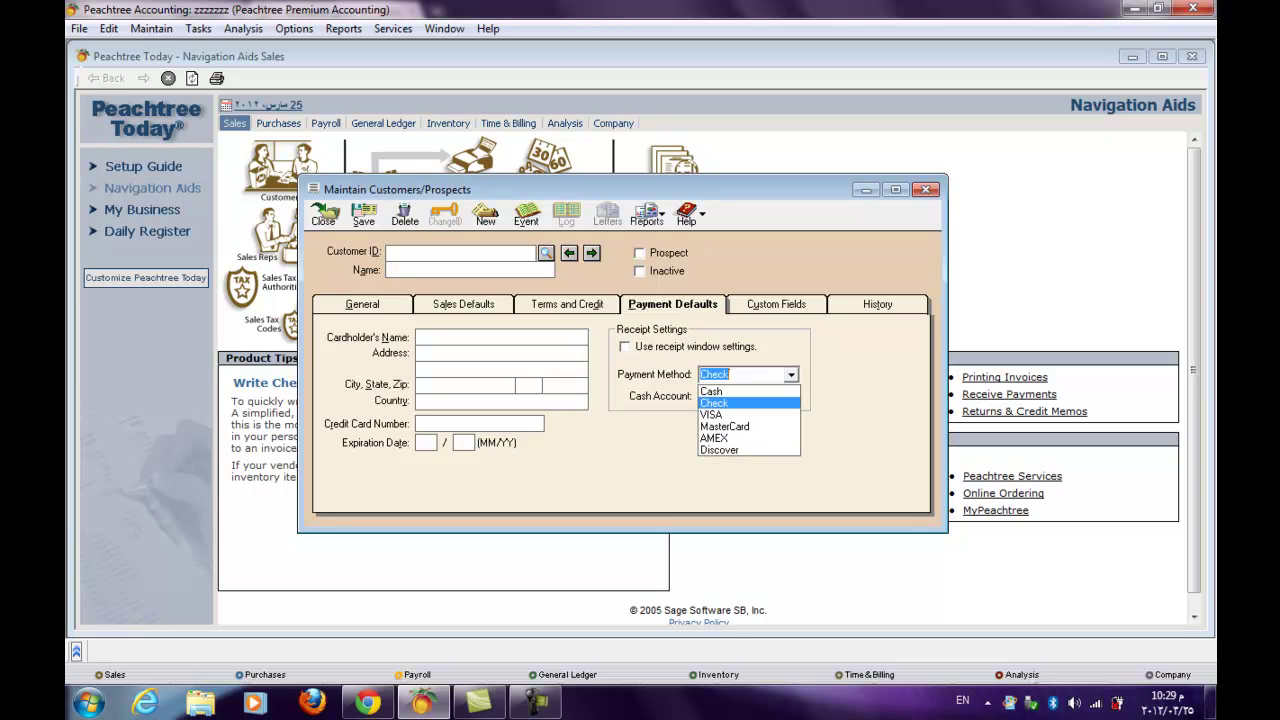
key(Up)
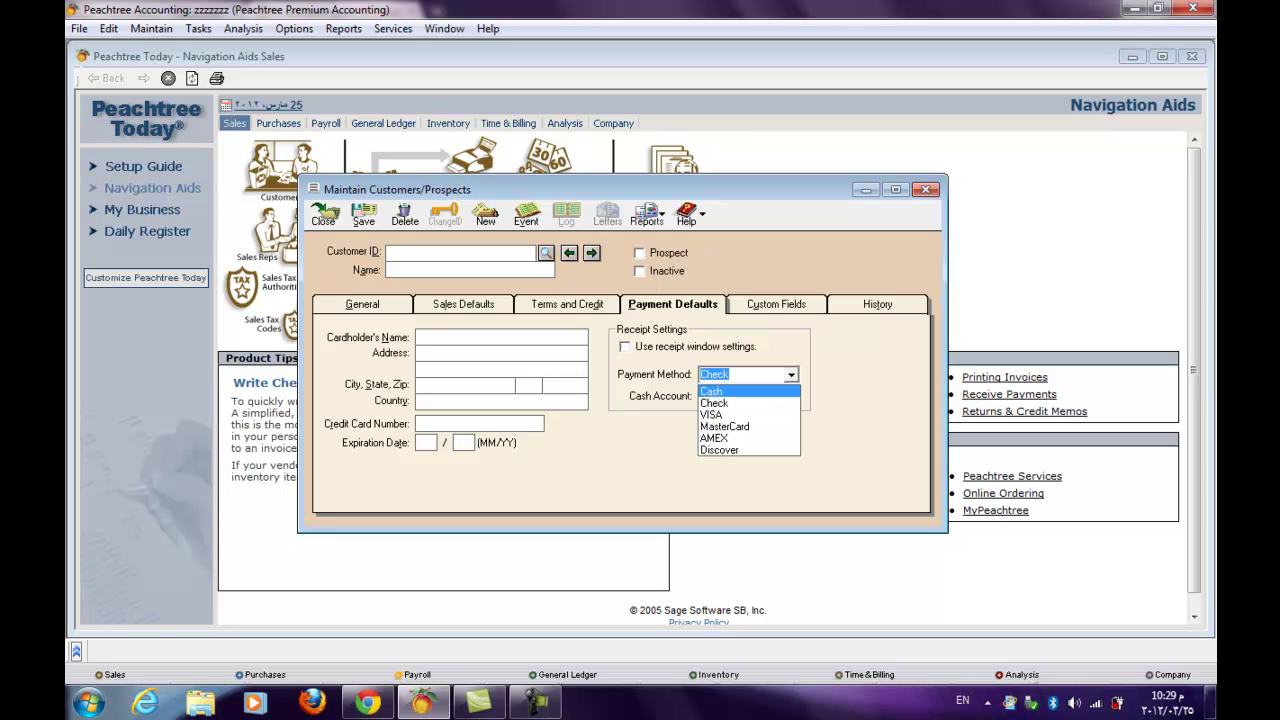
key(Return)
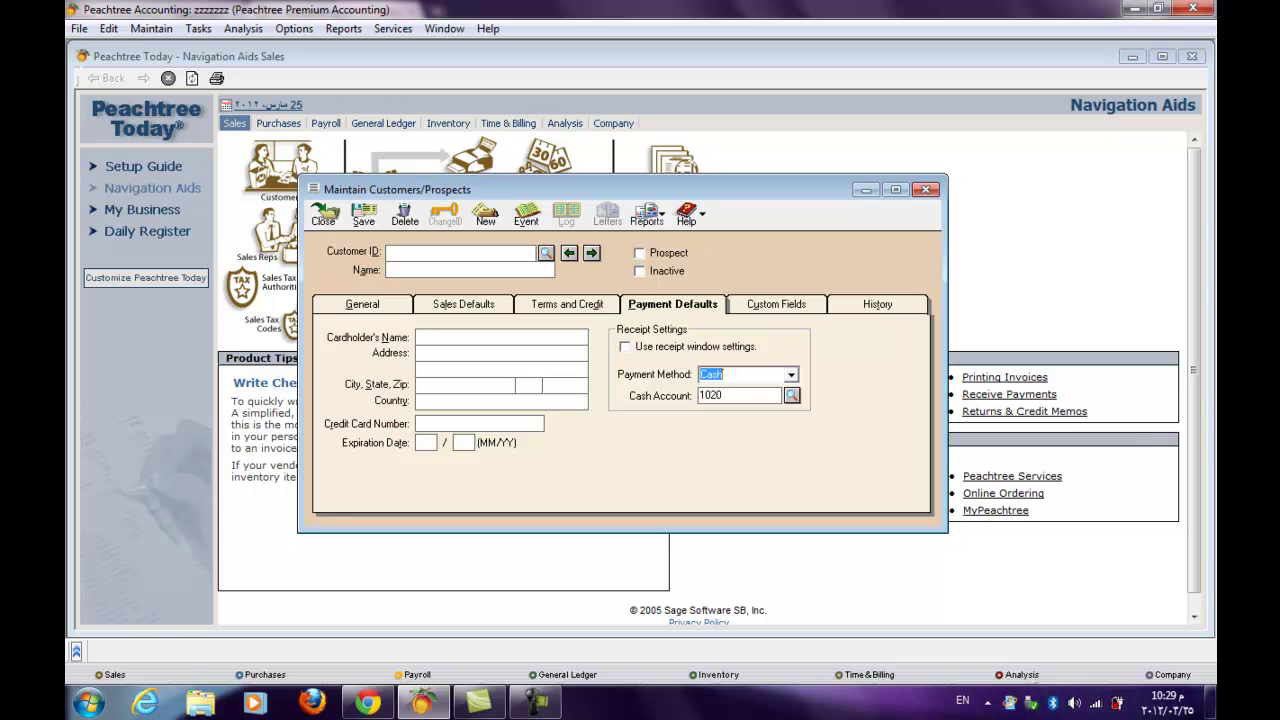
key(Tab)
key(question)
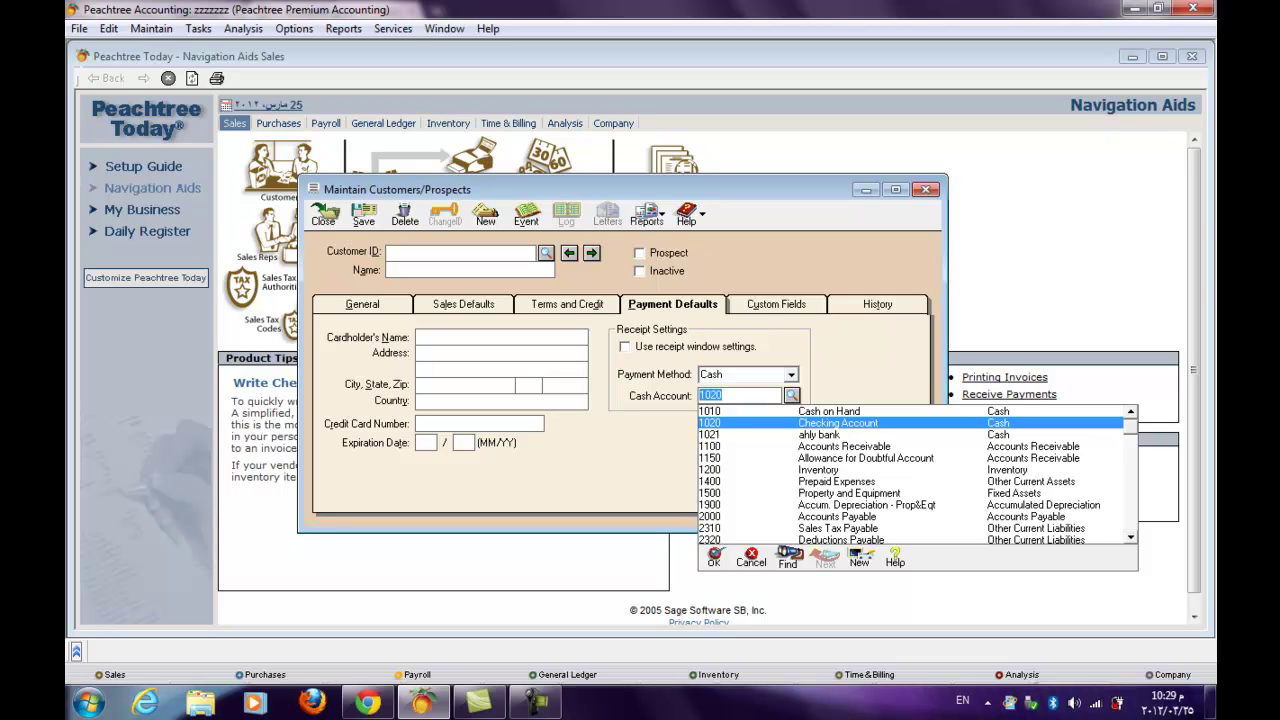
key(Return)
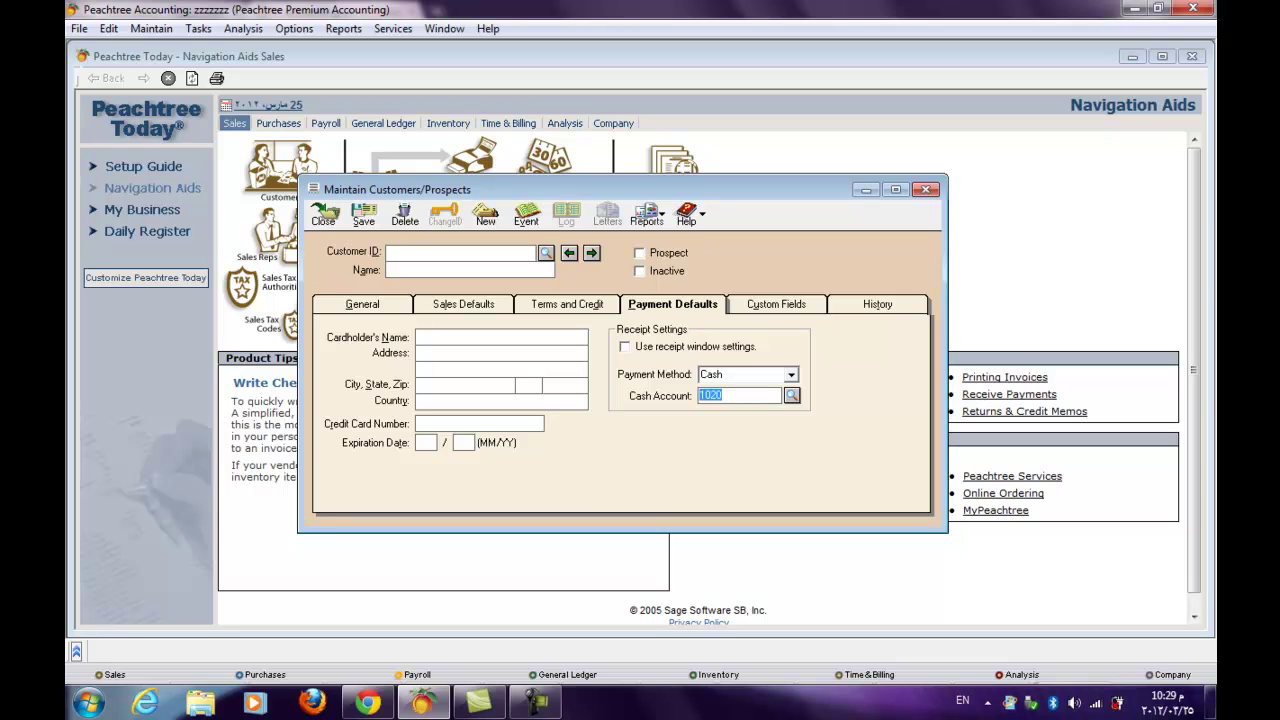
click(625, 346)
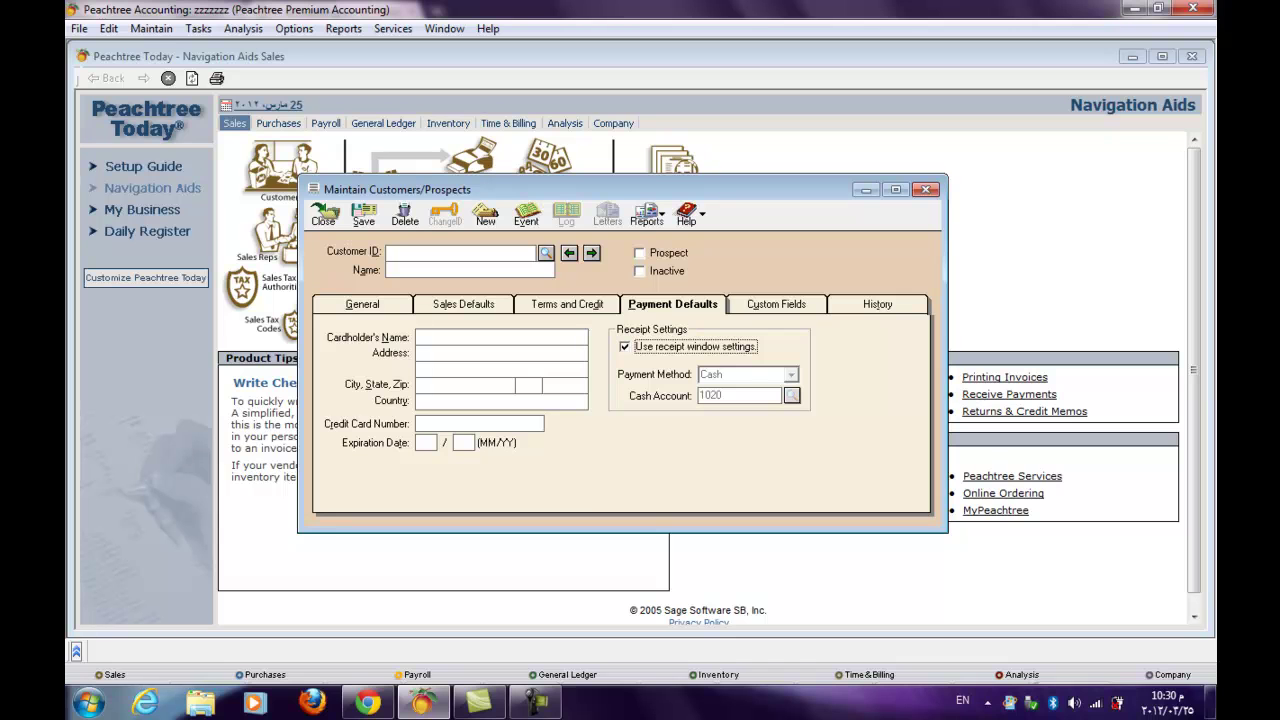
- Step through the Custom Fields and History tabs and back to General
key(ctrl+Tab)
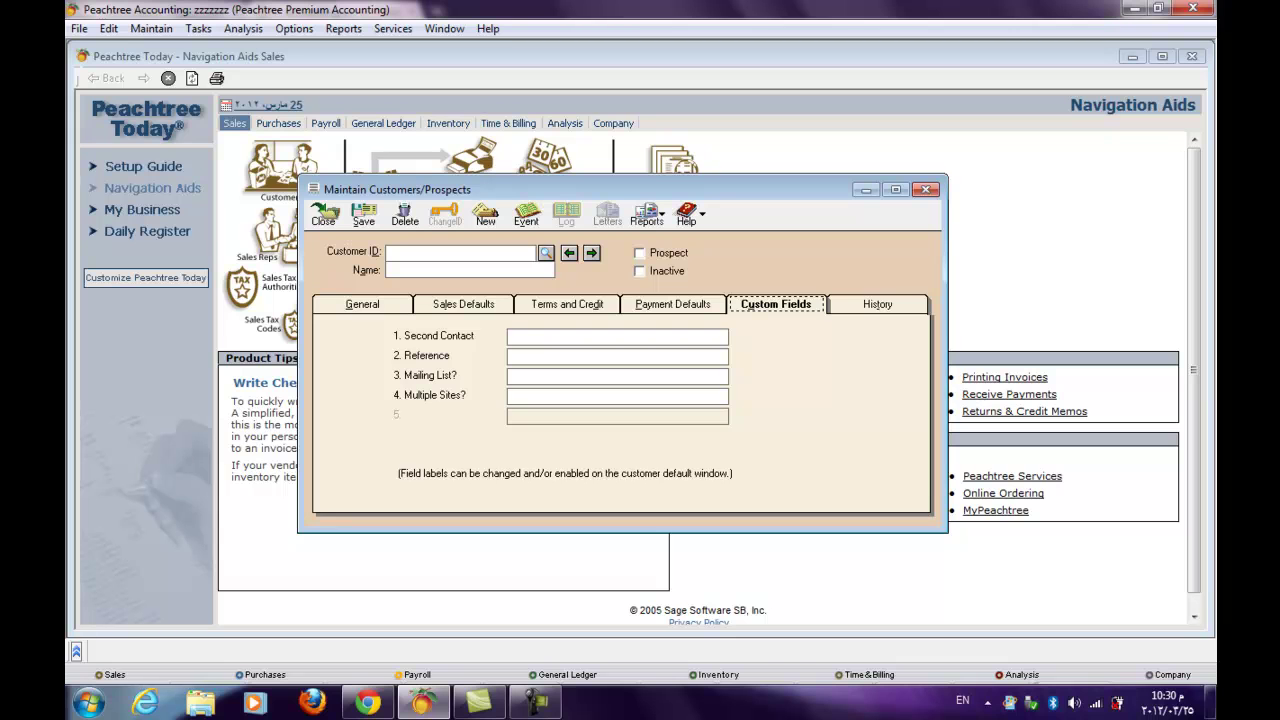
key(Right)
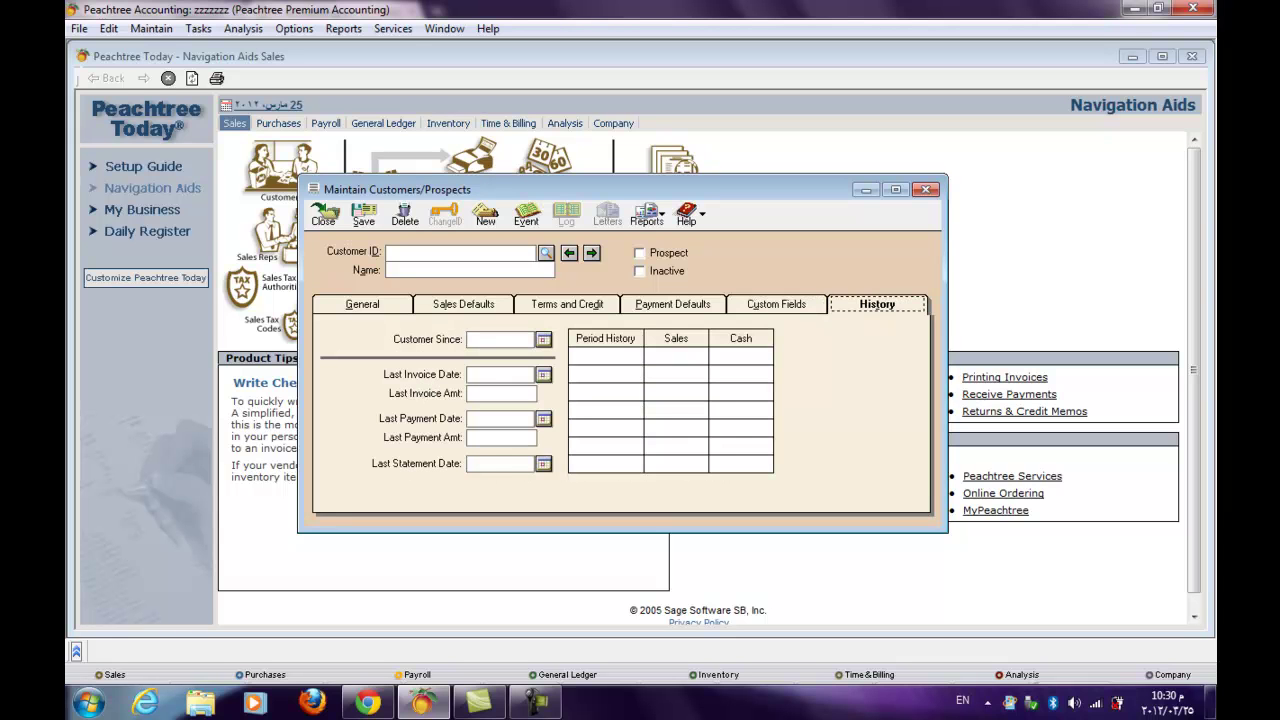
key(Right)
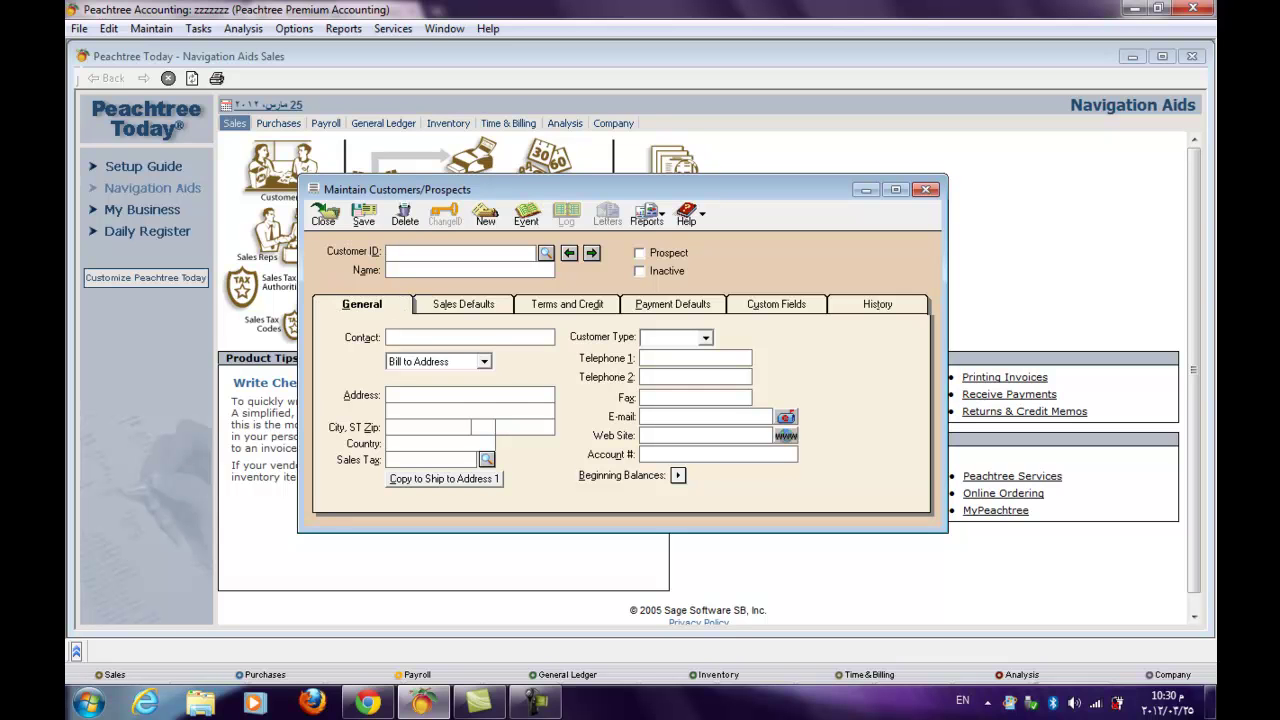
- Enter customer ID 4 with the customer's name and save the record
text(4moh)
key(BackSpace)
key(BackSpace)
key(BackSpace)
key(alt+s)
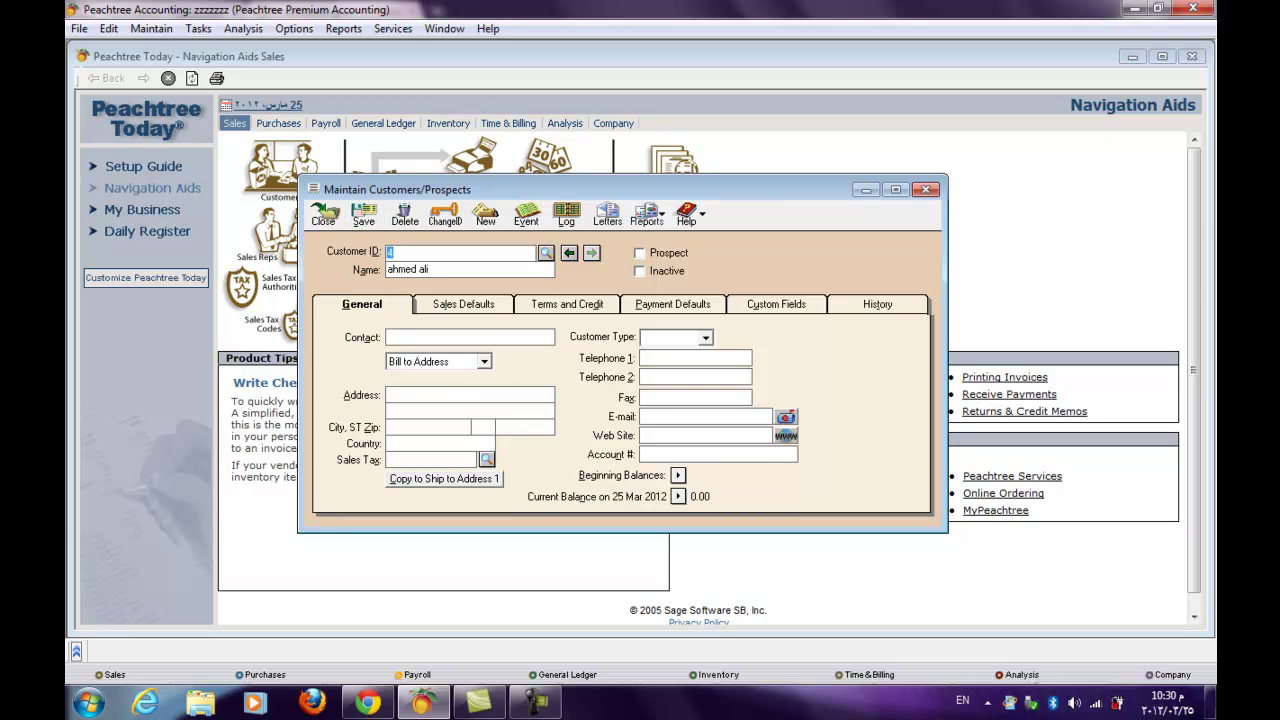
- Enter customer 4's opening invoice 11, dated 1/1/2012, for 2,000.00
click(677, 475)
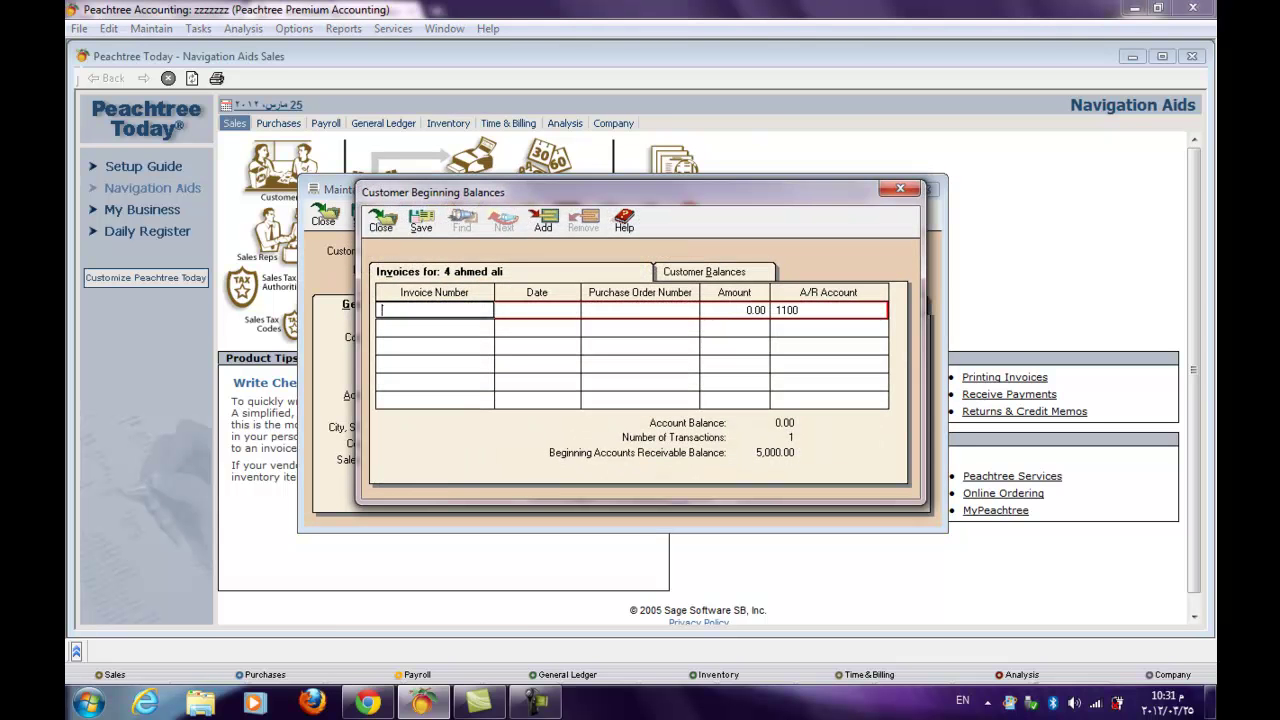
text(11)
key(Tab)
text(1)
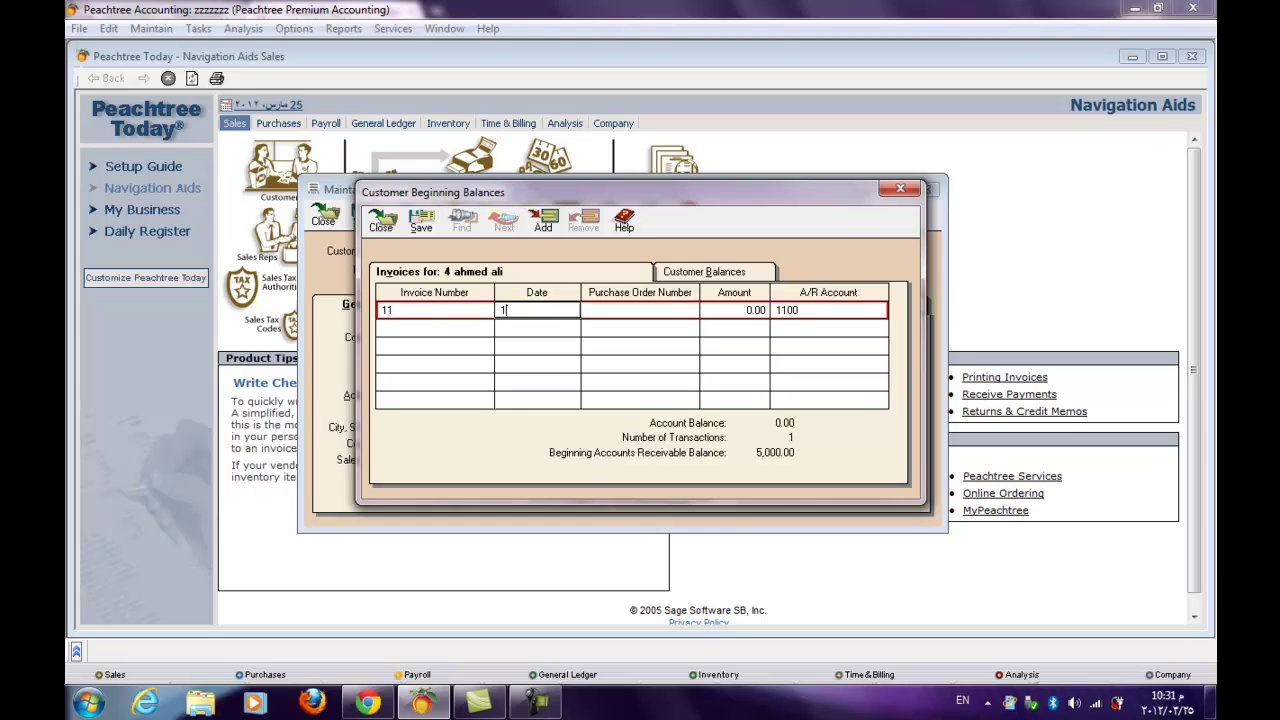
text(/1/2012)
key(Tab)
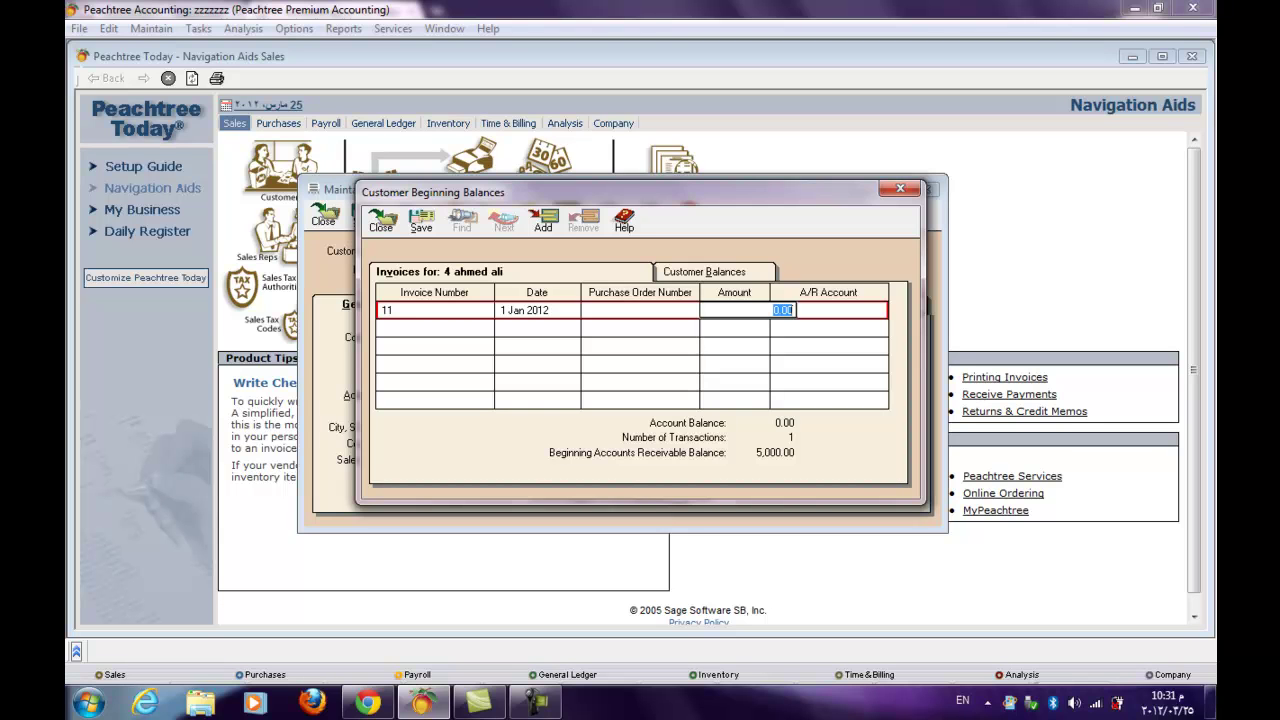
text(2000)
key(Tab)
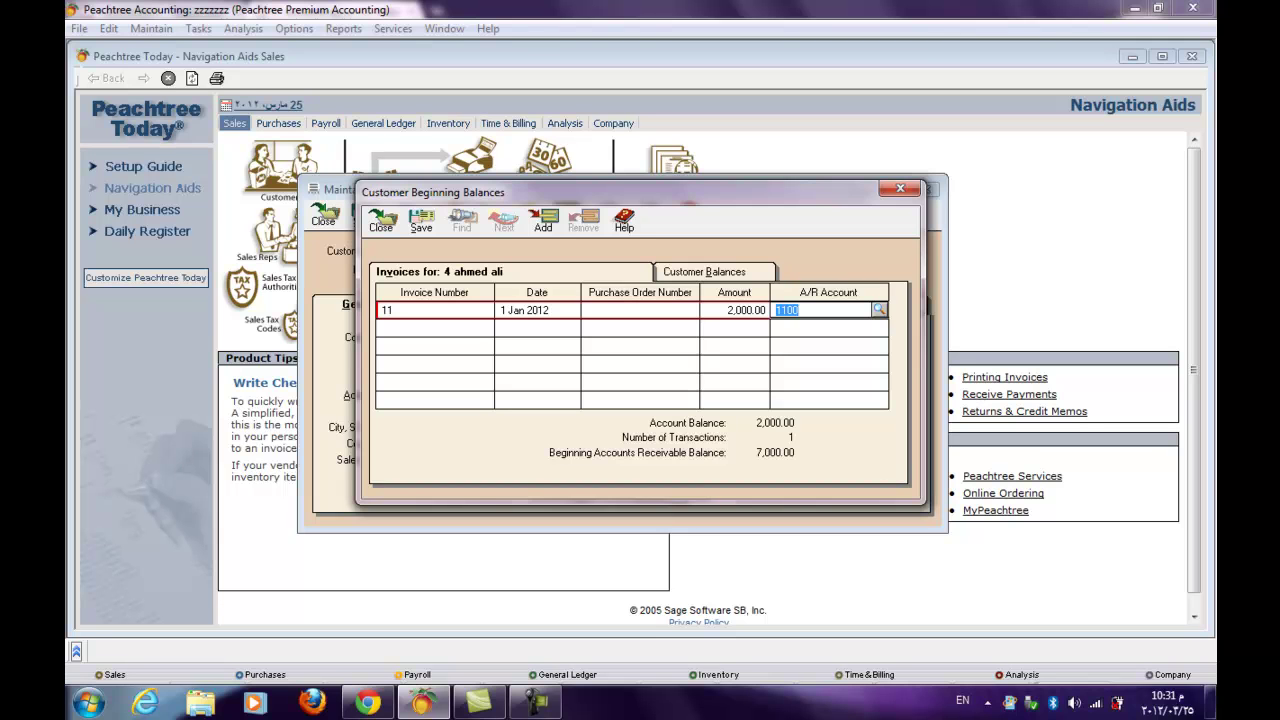
- Assign A/R account 1100 from the lookup and save customer 4's beginning balance invoice
key(question)
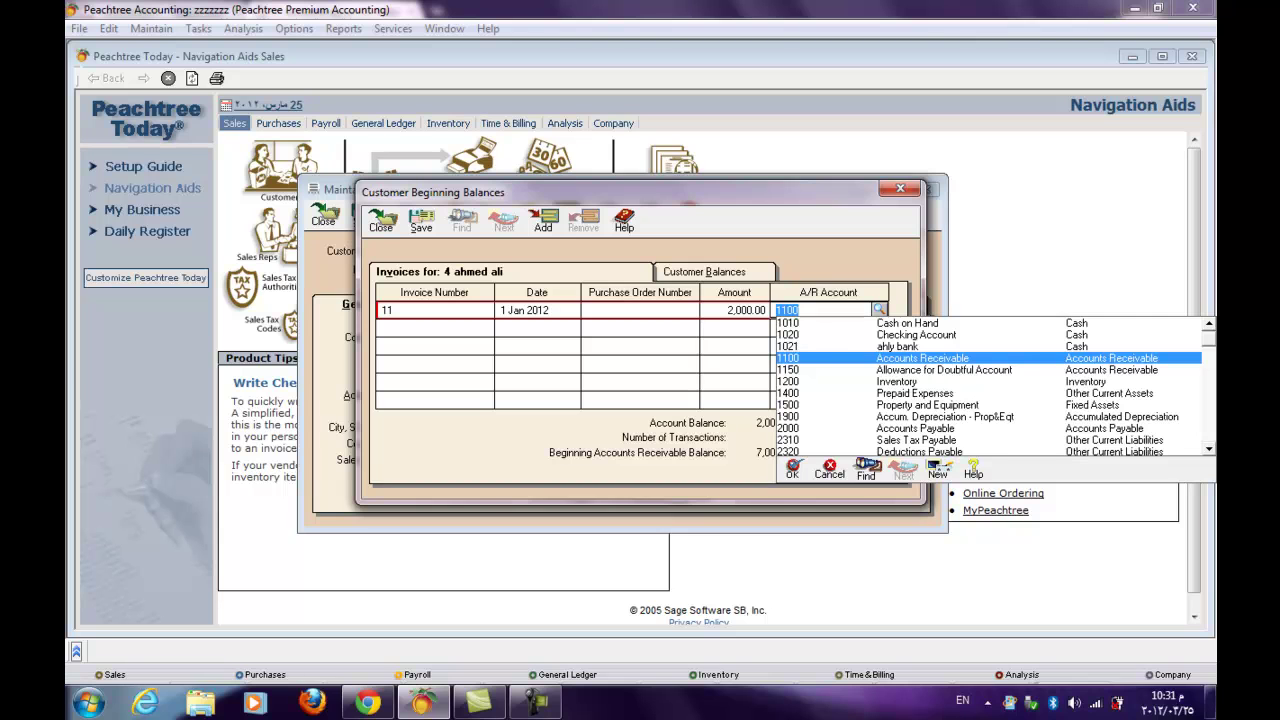
key(Return)
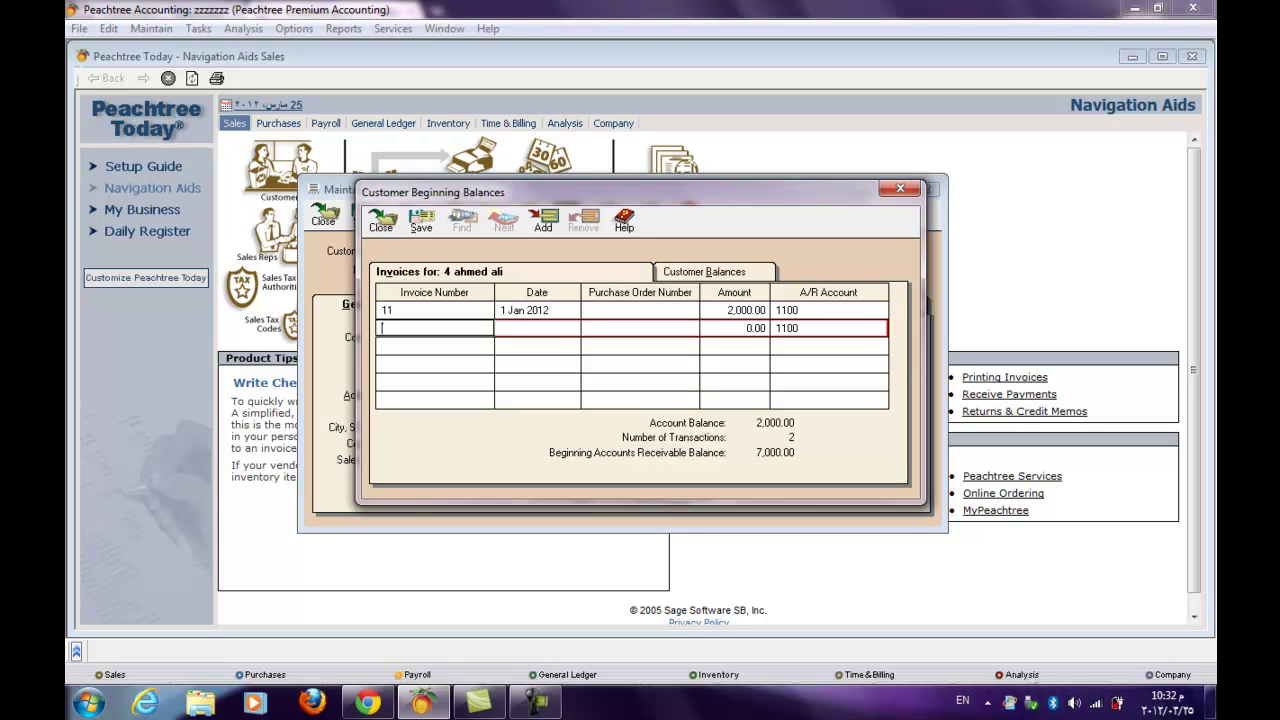
click(421, 220)
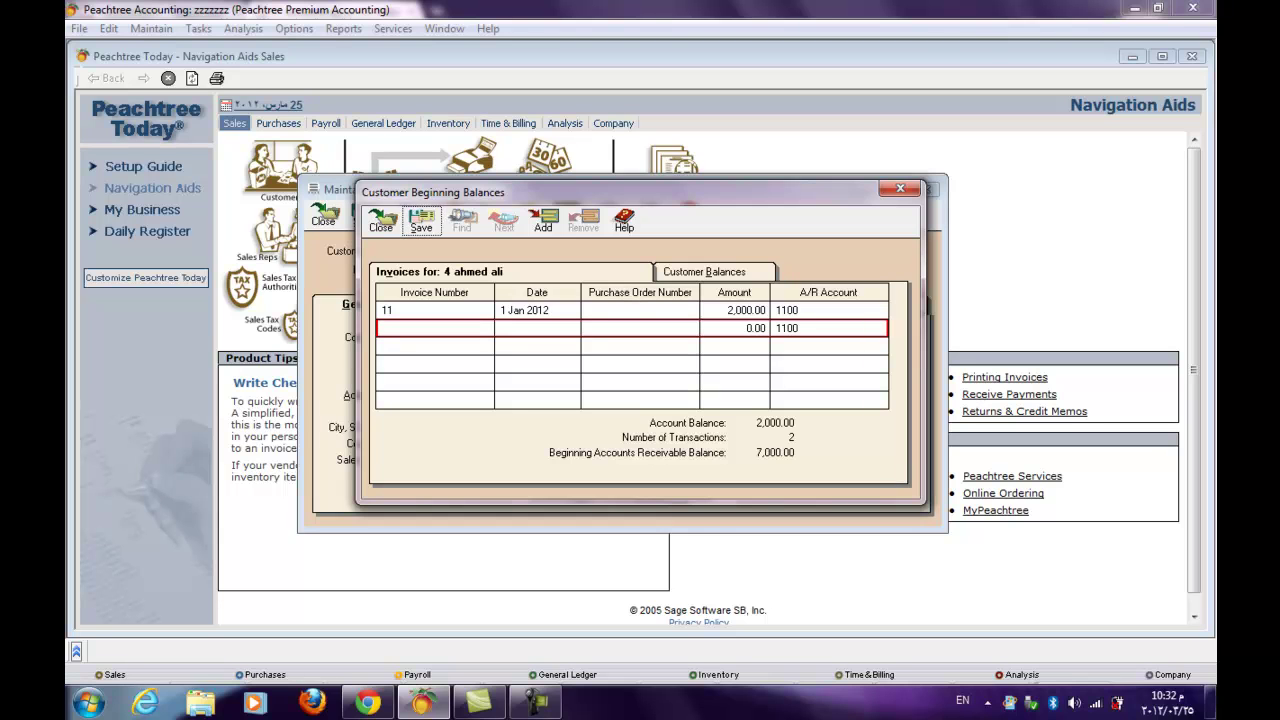
click(434, 310)
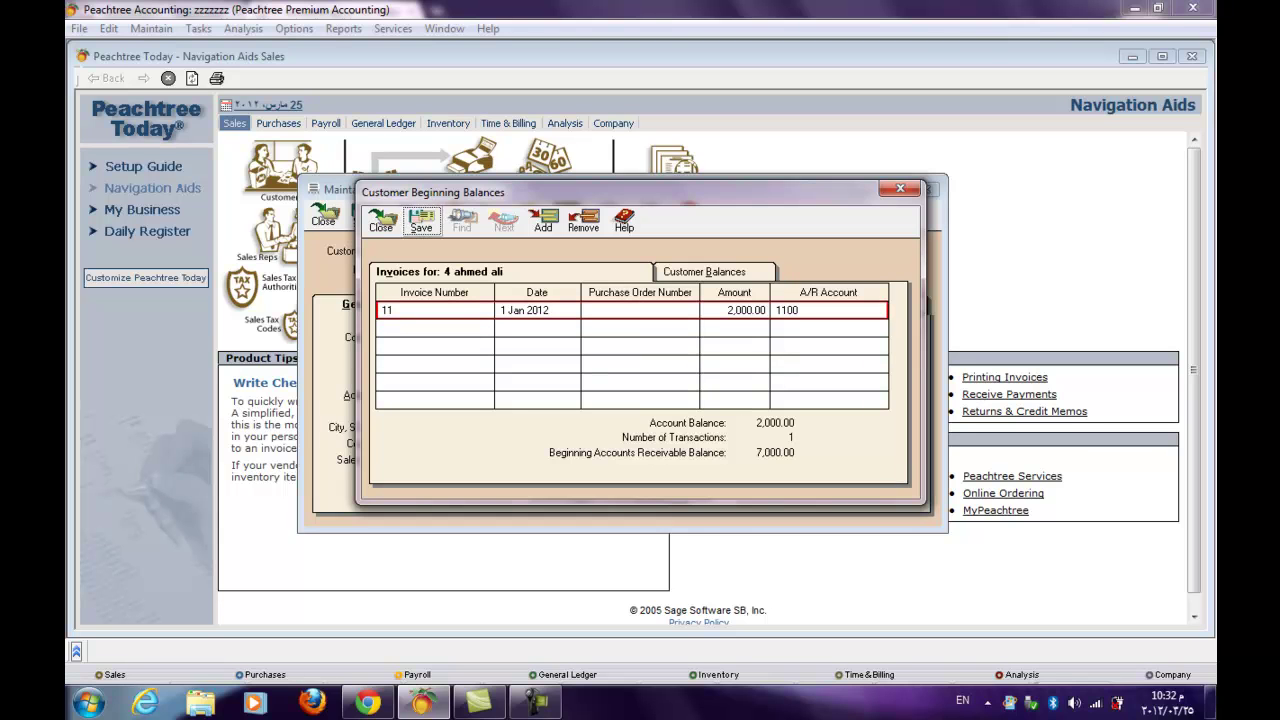
- Close the Customer Beginning Balances and Maintain Customers/Prospects windows
click(380, 220)
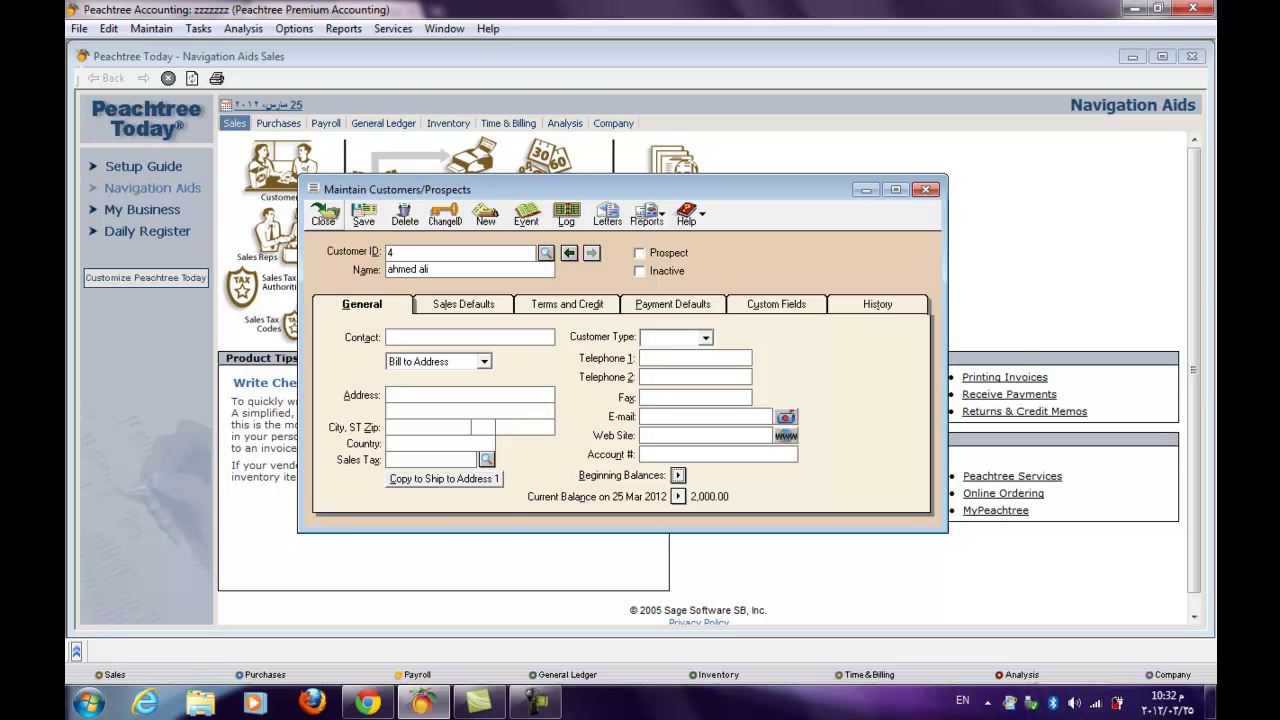
click(323, 214)
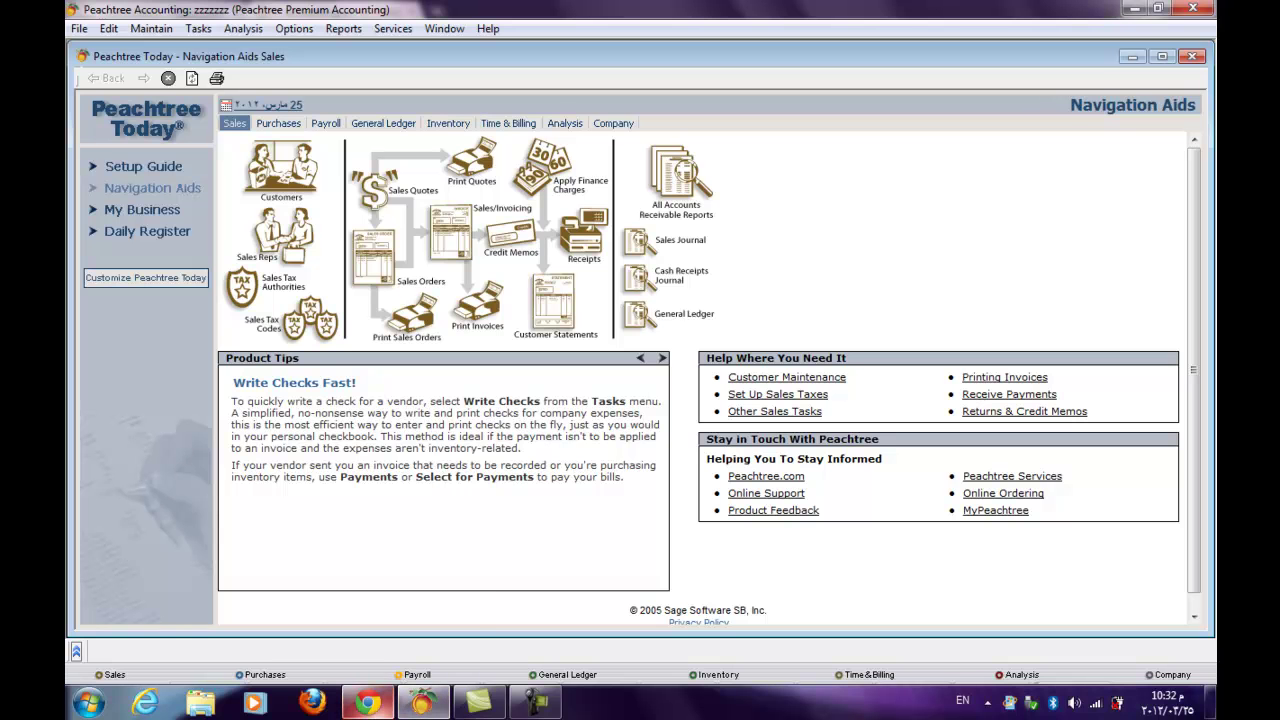
- Check the WizIQ class's audio and video settings, then return to Peachtree Accounting
mouse_move(368, 703)
click(368, 600)
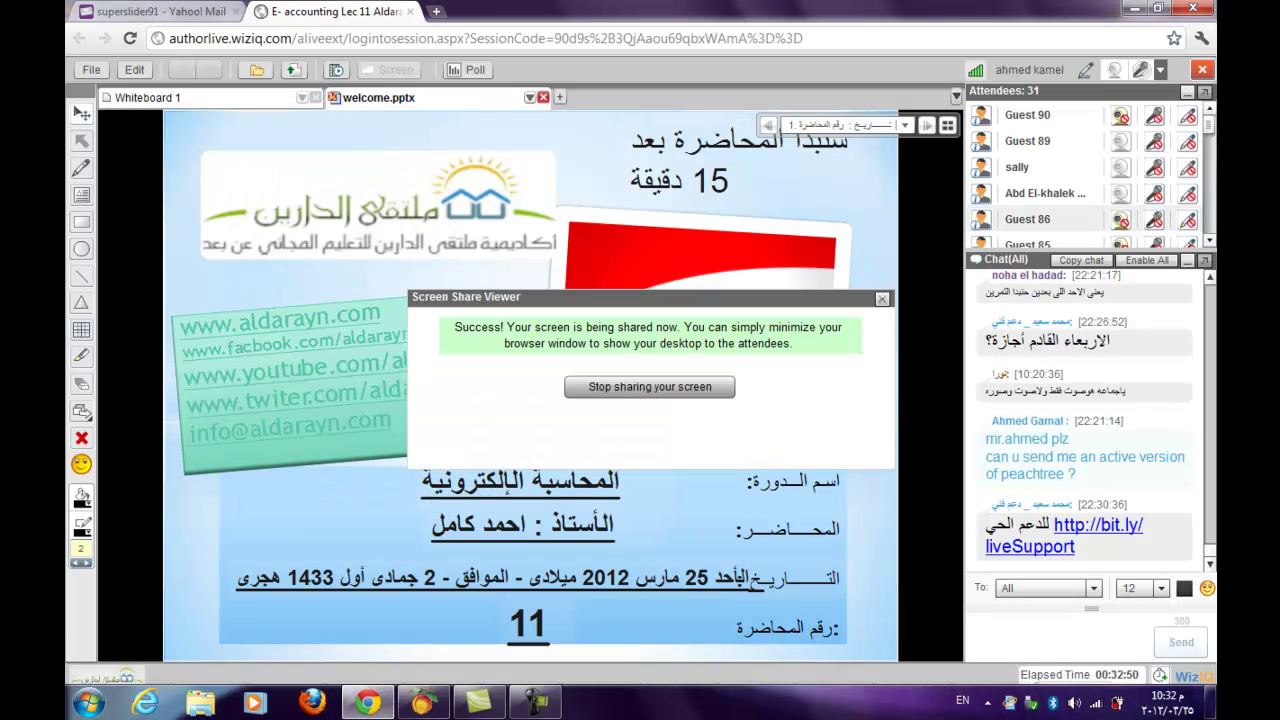
key(alt+shift)
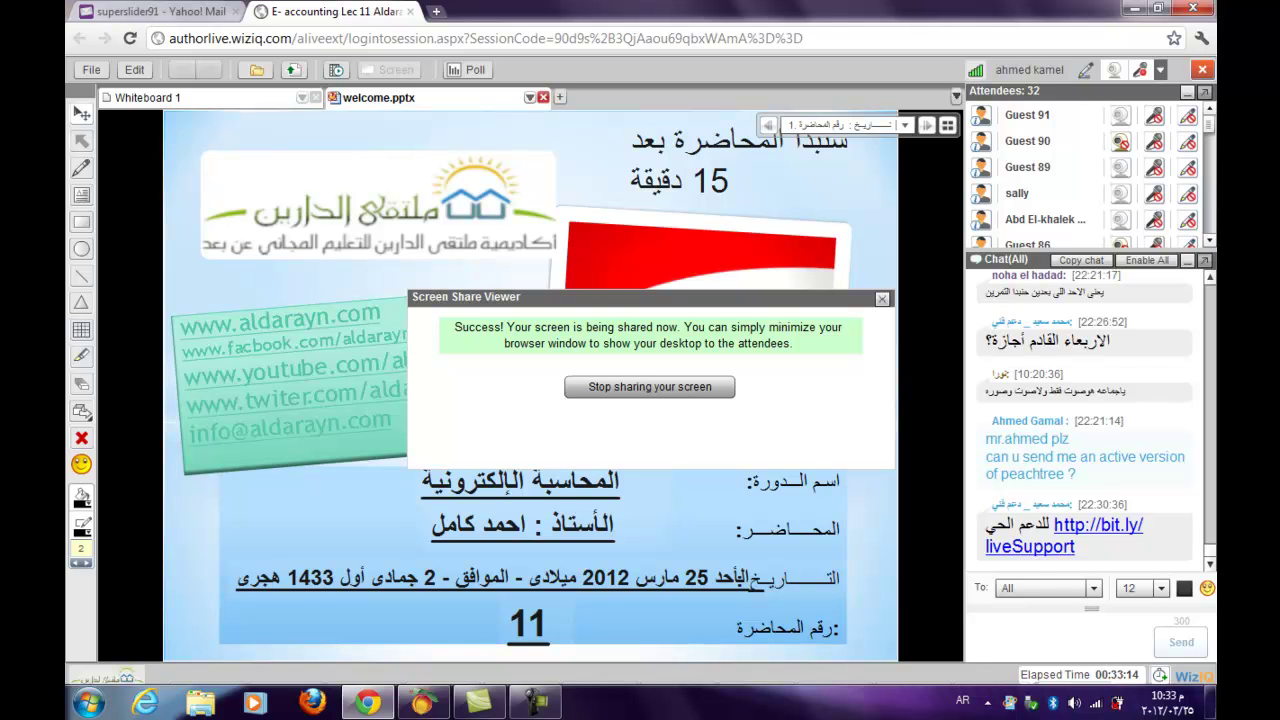
click(1141, 70)
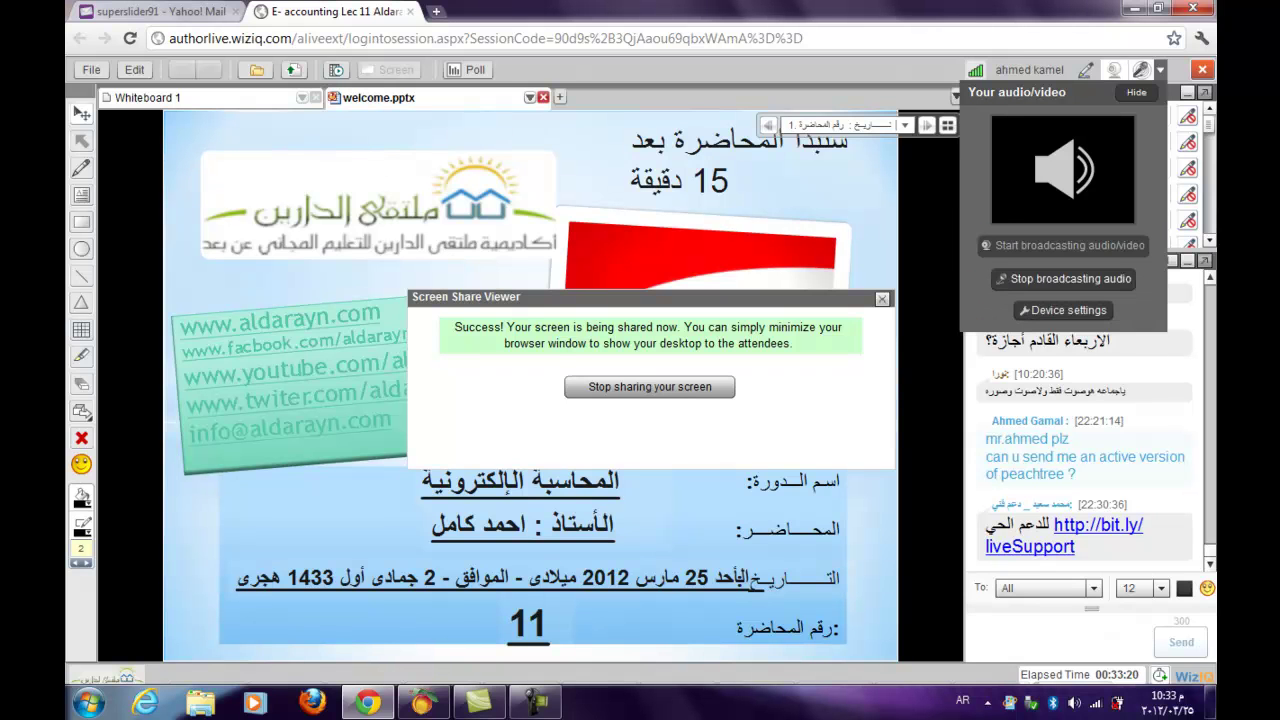
click(424, 703)
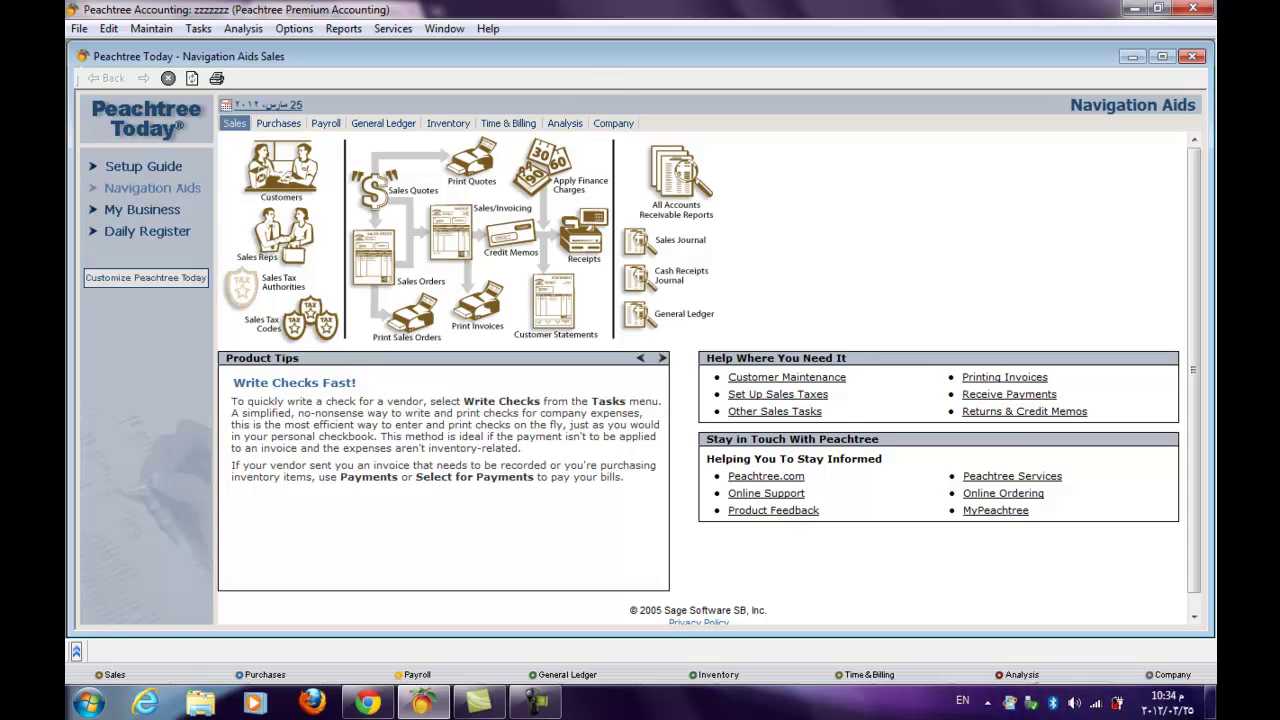
click(240, 288)
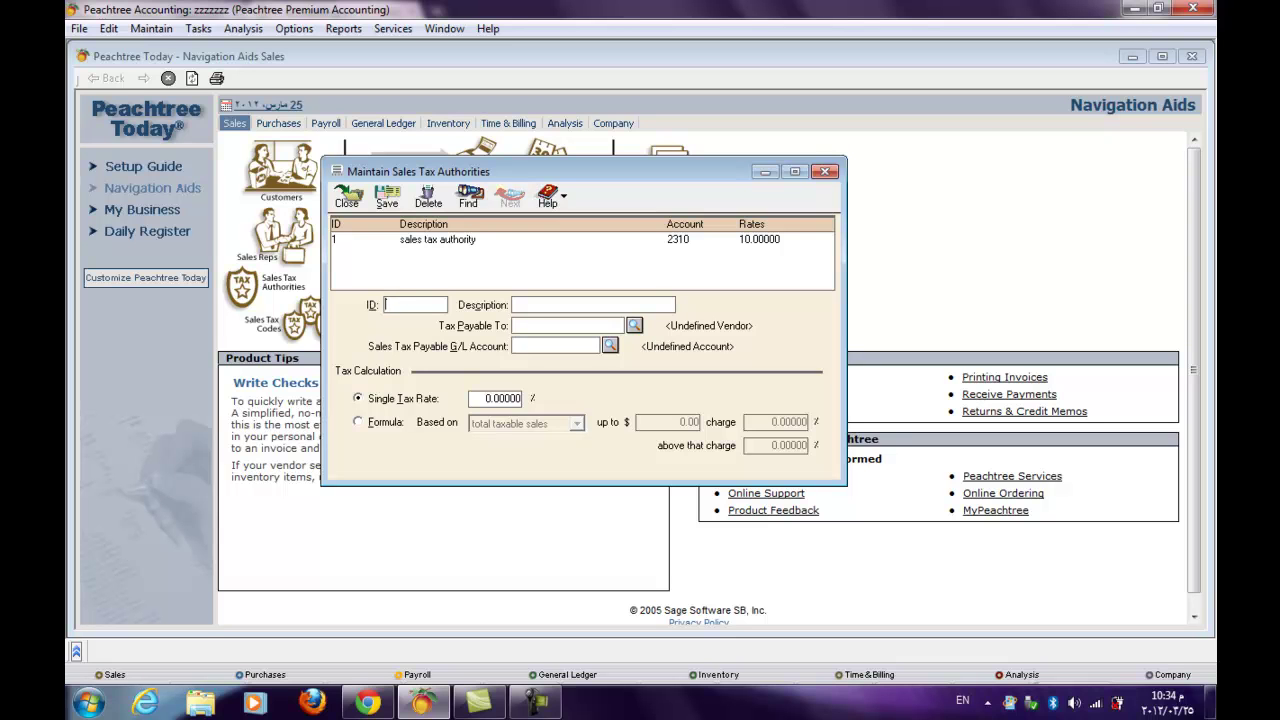
click(437, 239)
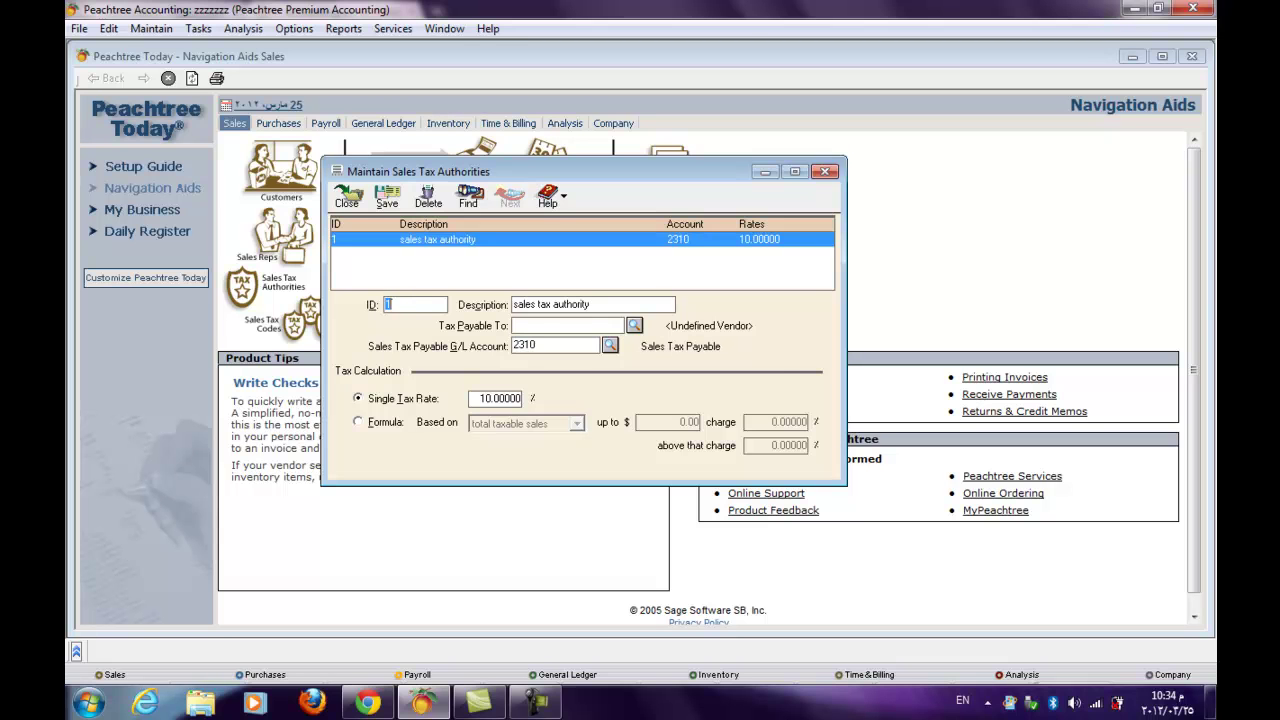
click(428, 195)
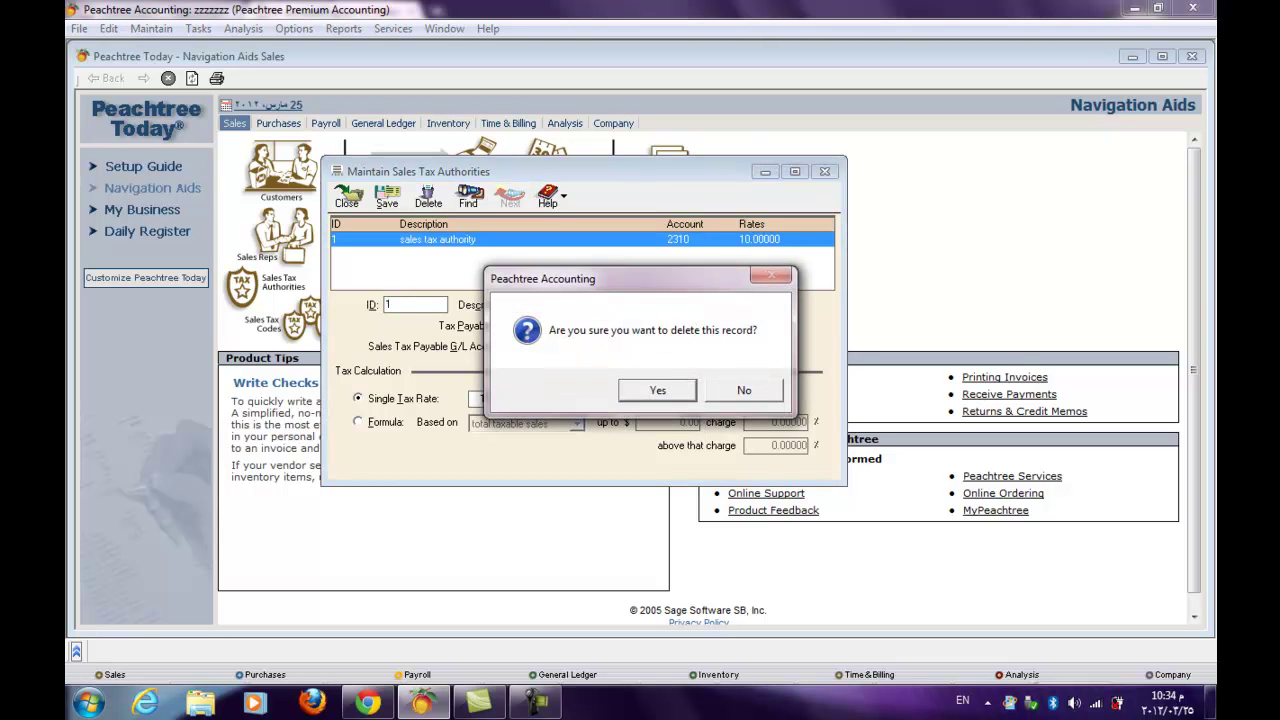
key(Return)
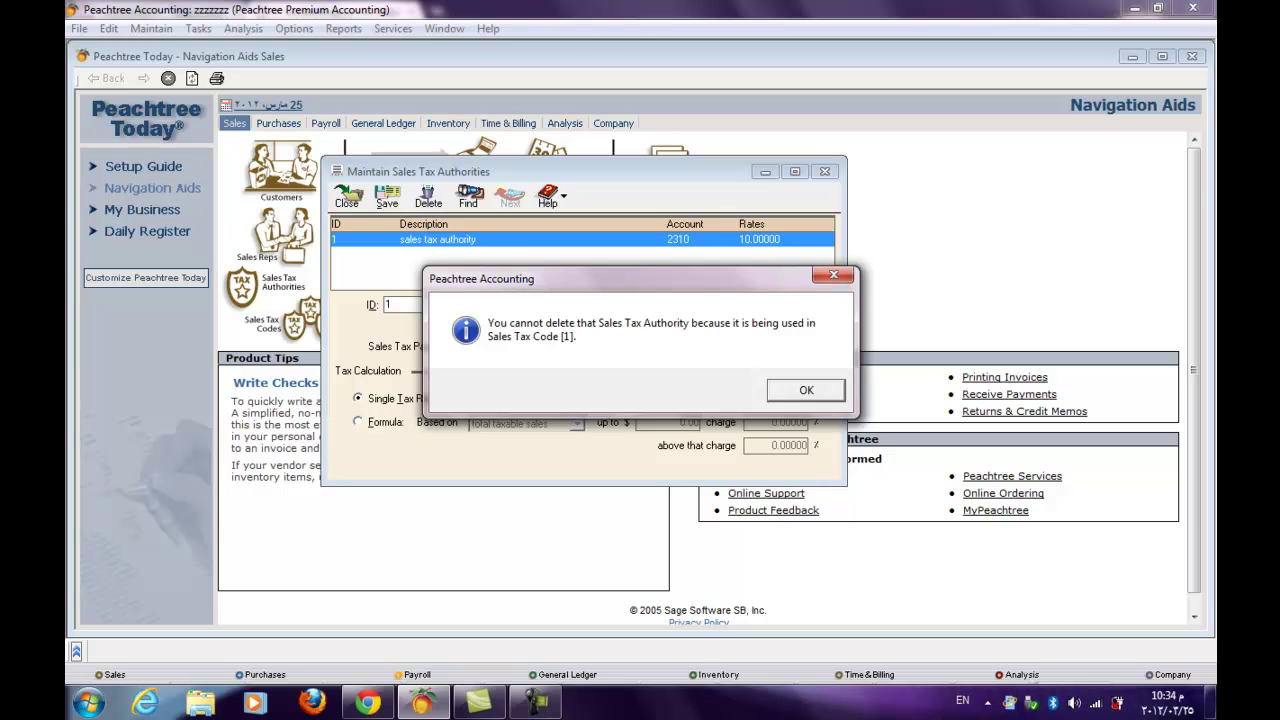
click(806, 390)
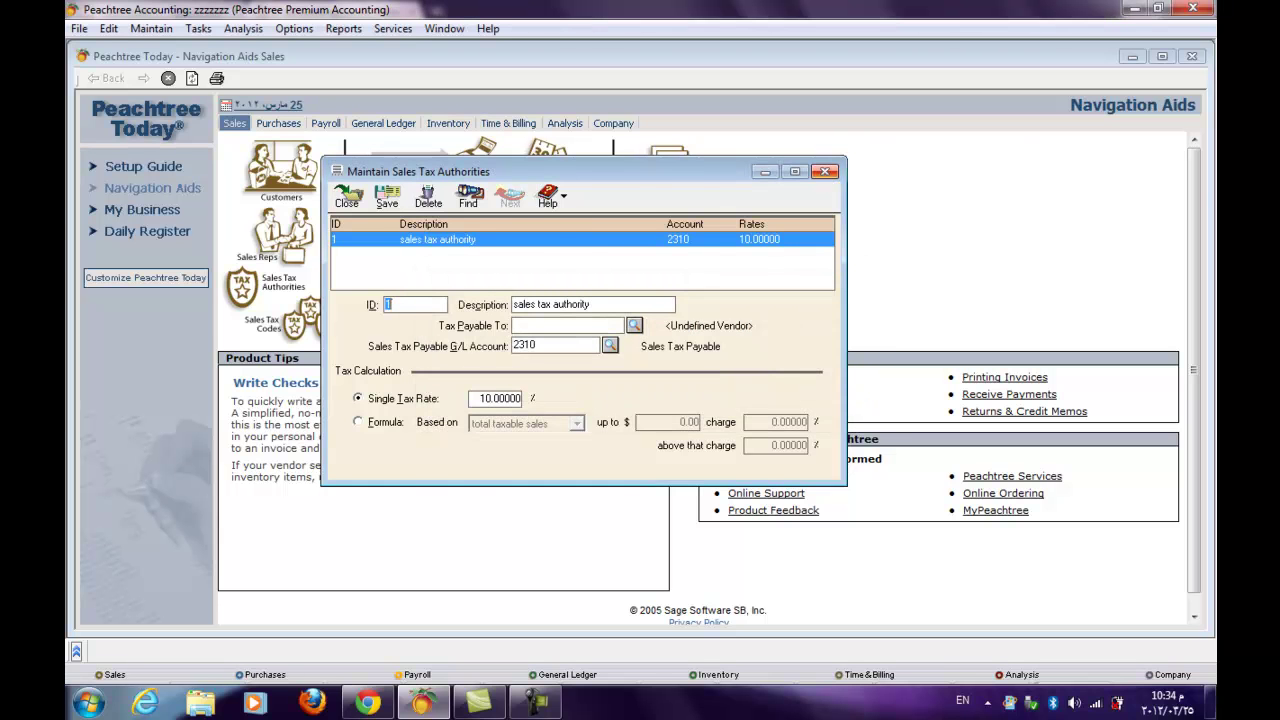
click(825, 171)
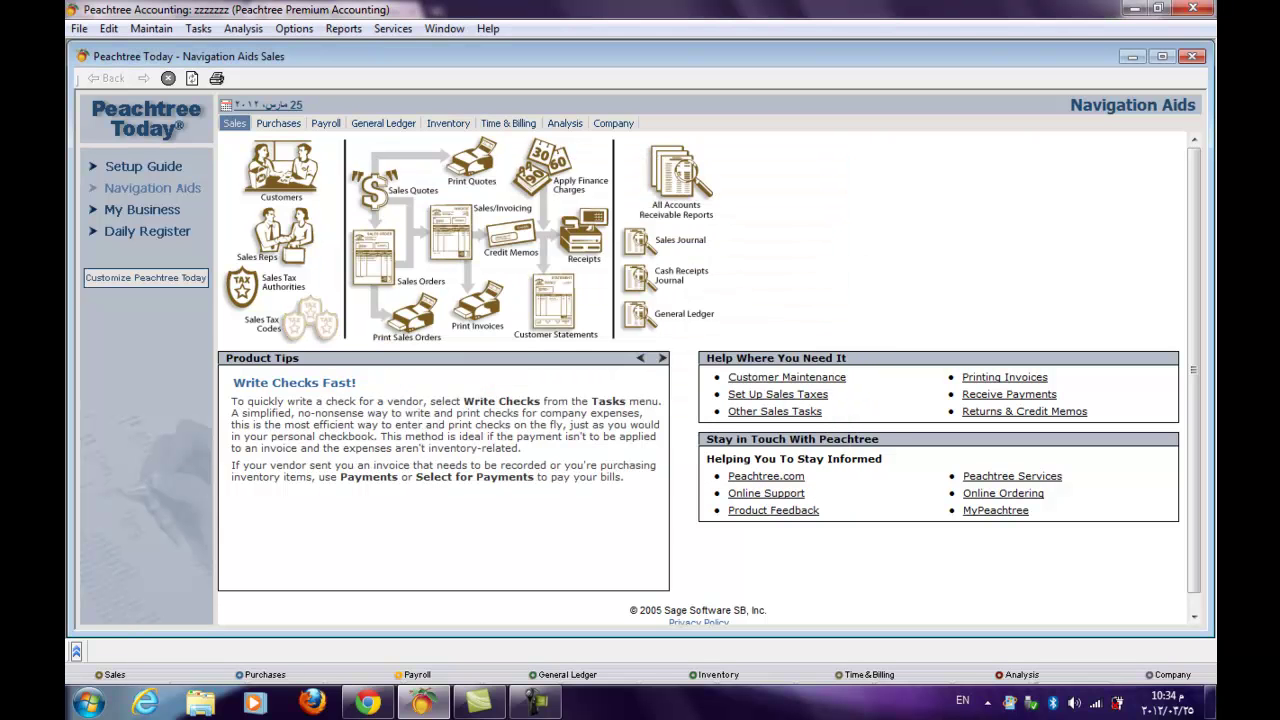
click(310, 318)
click(450, 202)
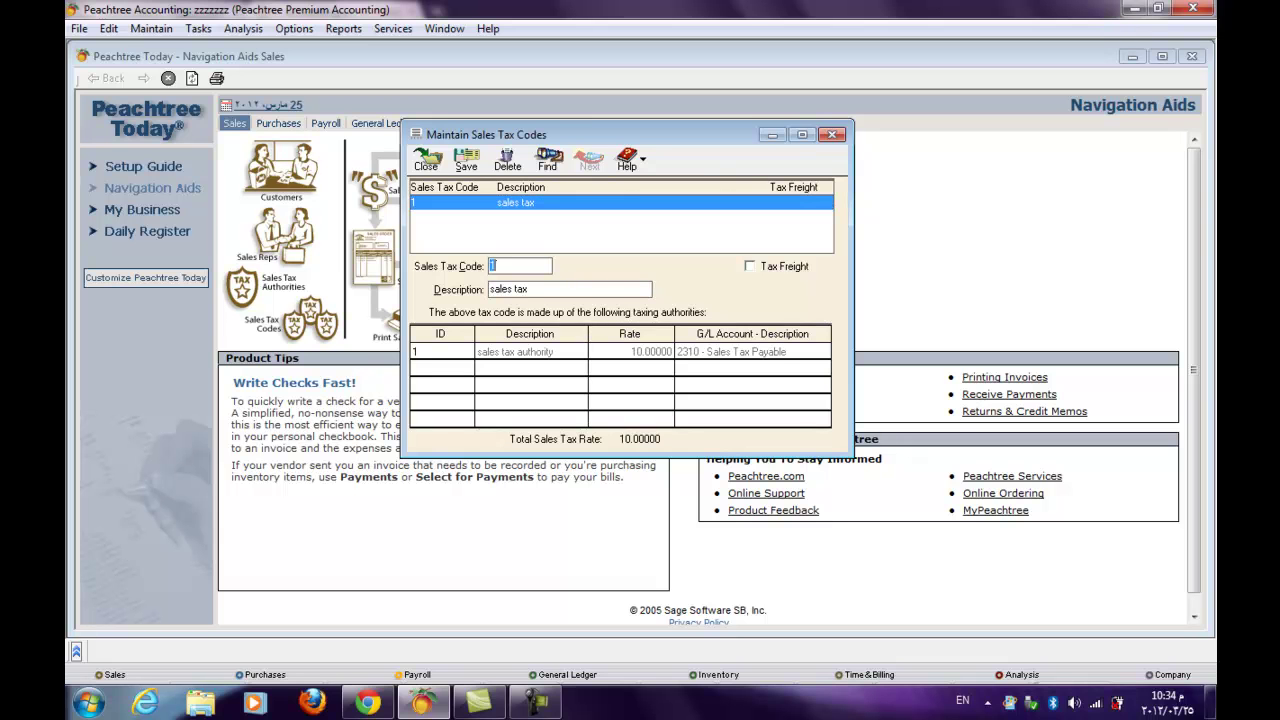
click(507, 159)
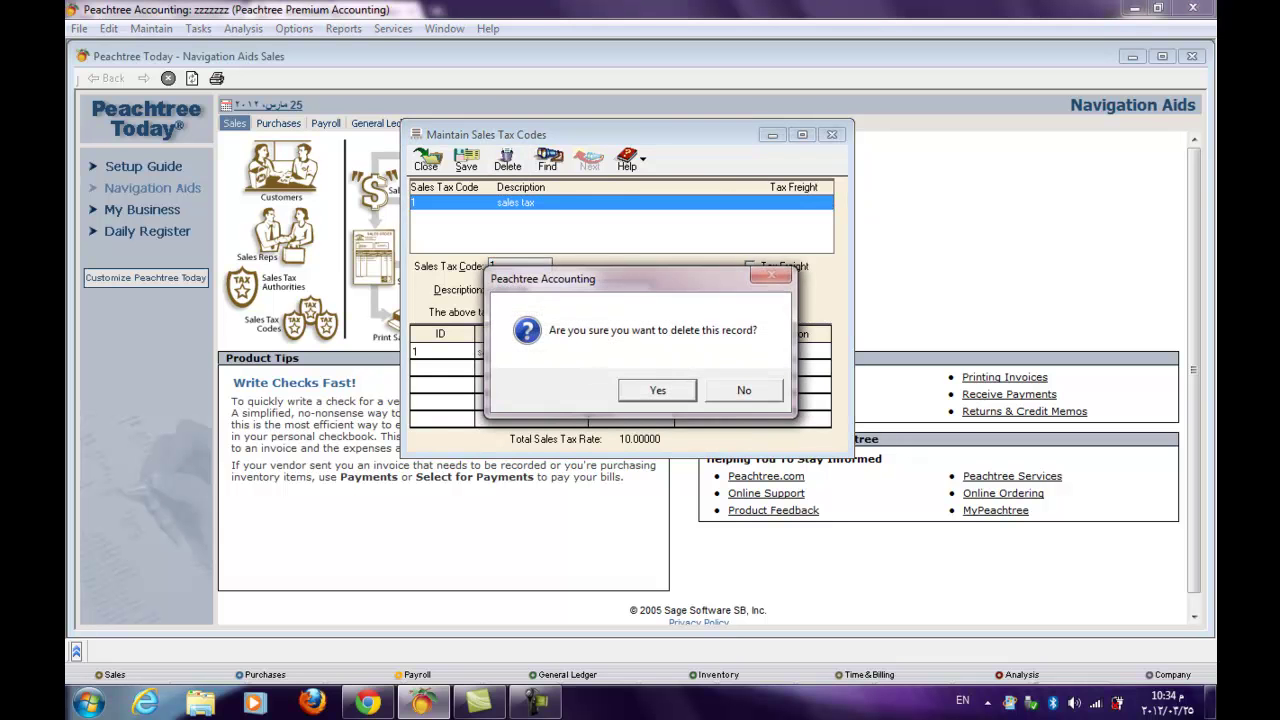
key(Return)
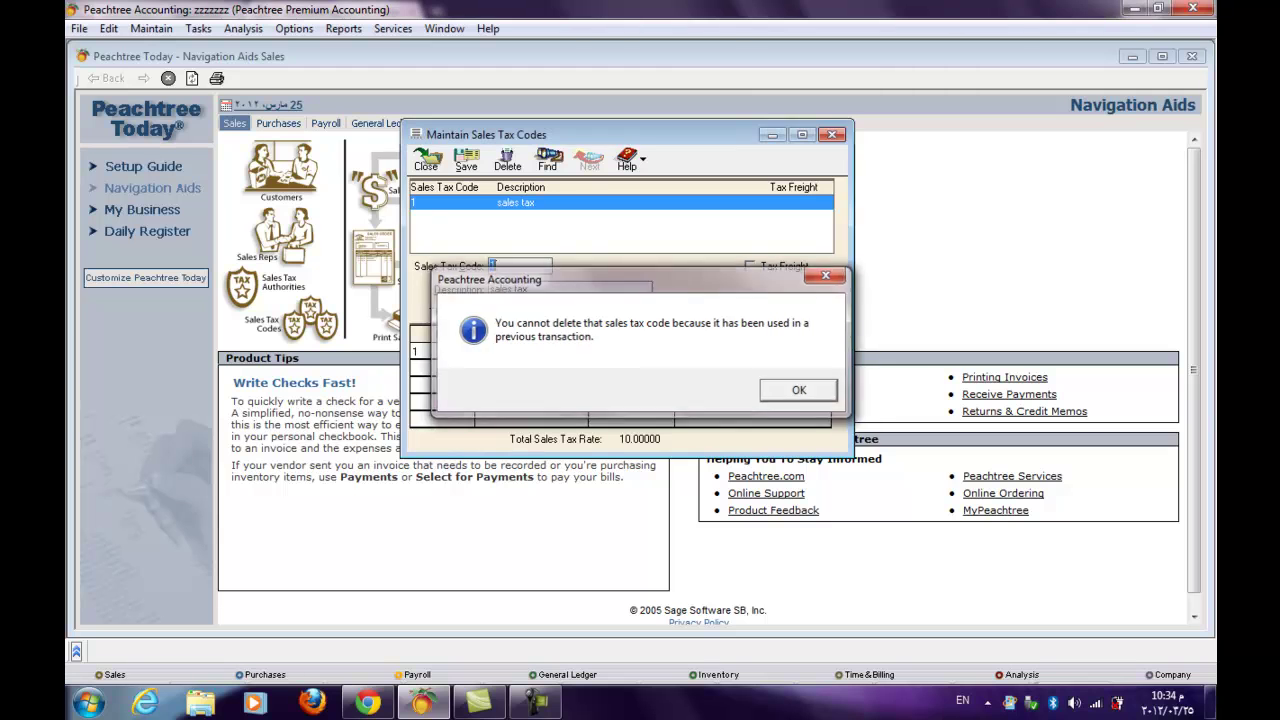
key(Return)
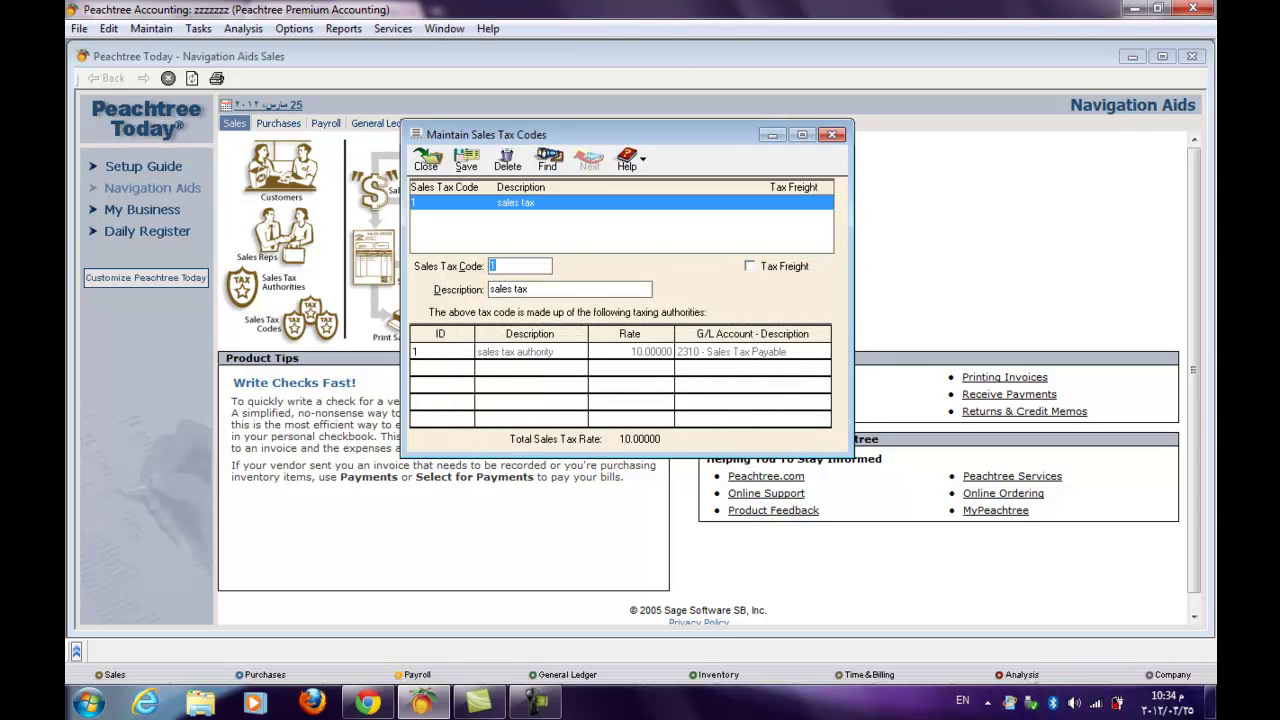
click(832, 134)
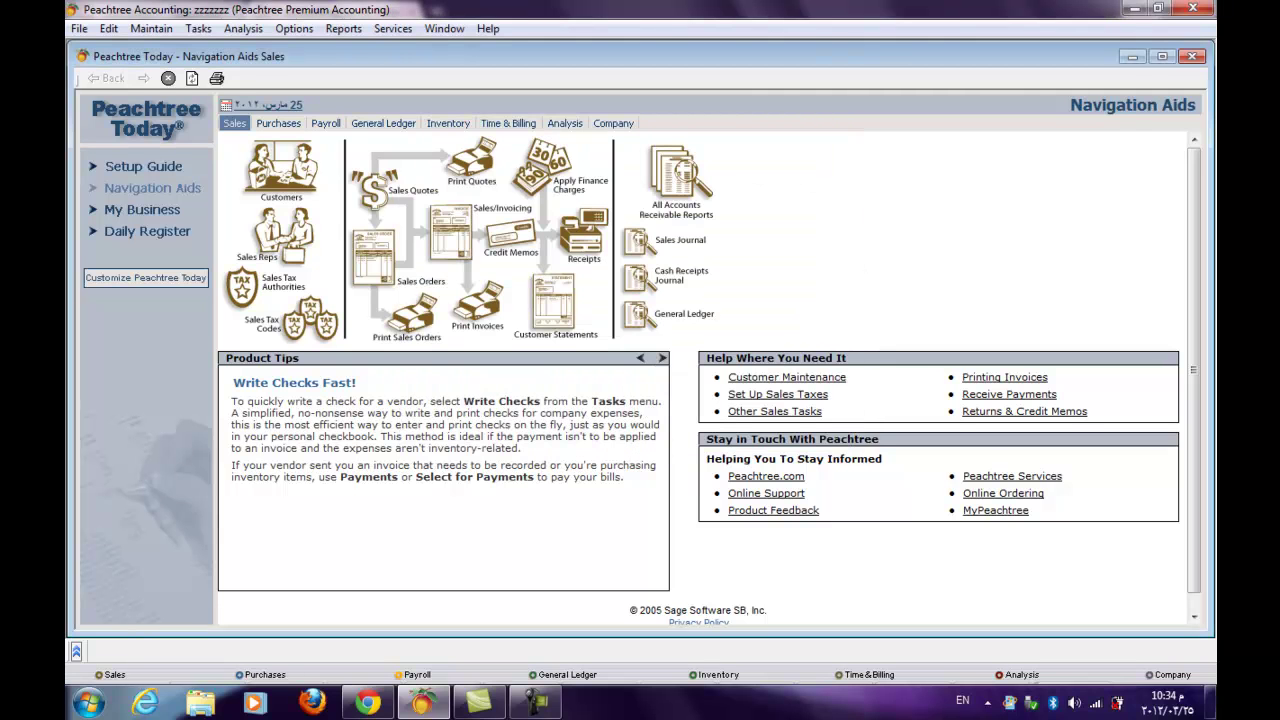
click(79, 28)
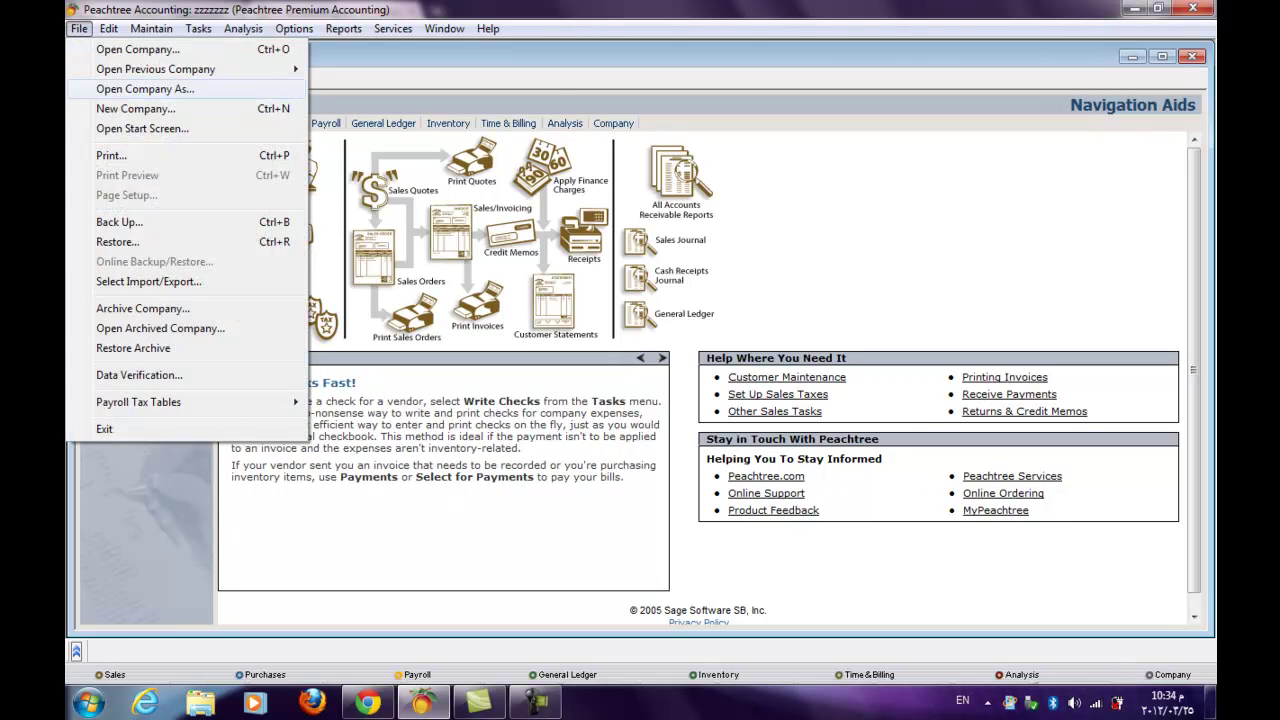
- Open the welcomeahmed company and show its Sales Navigation Aids page
click(137, 49)
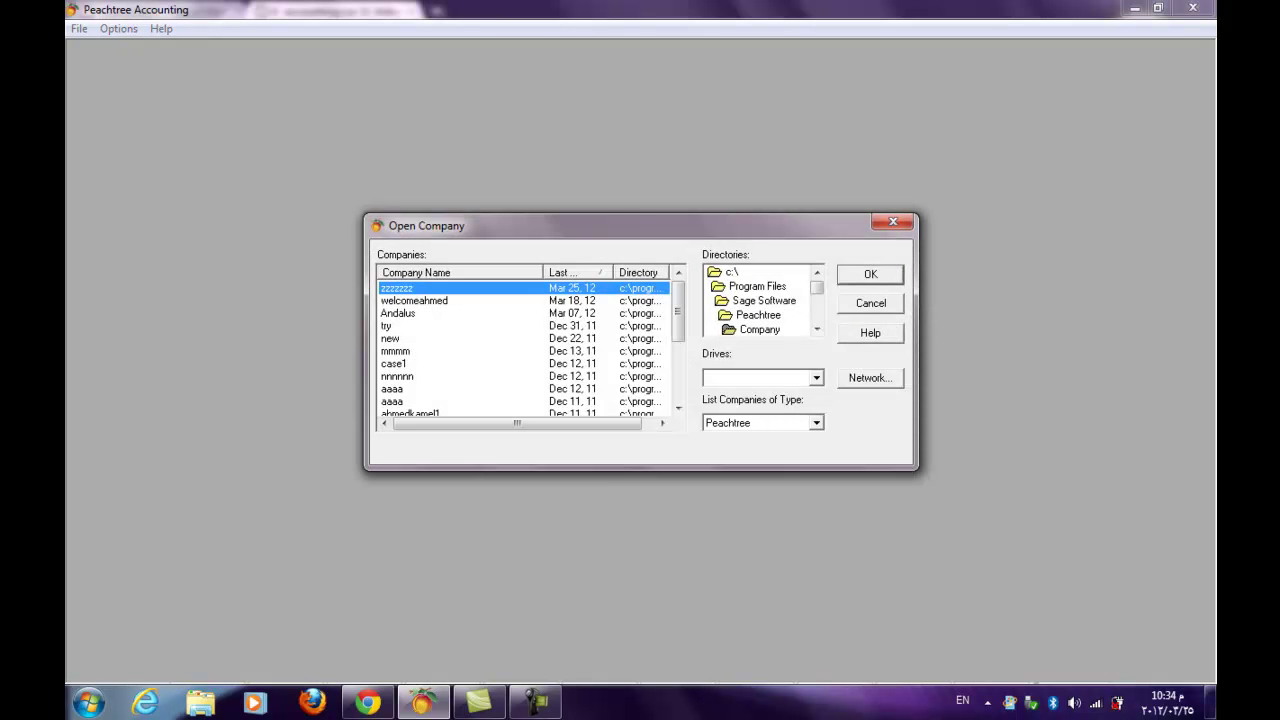
click(398, 313)
click(414, 300)
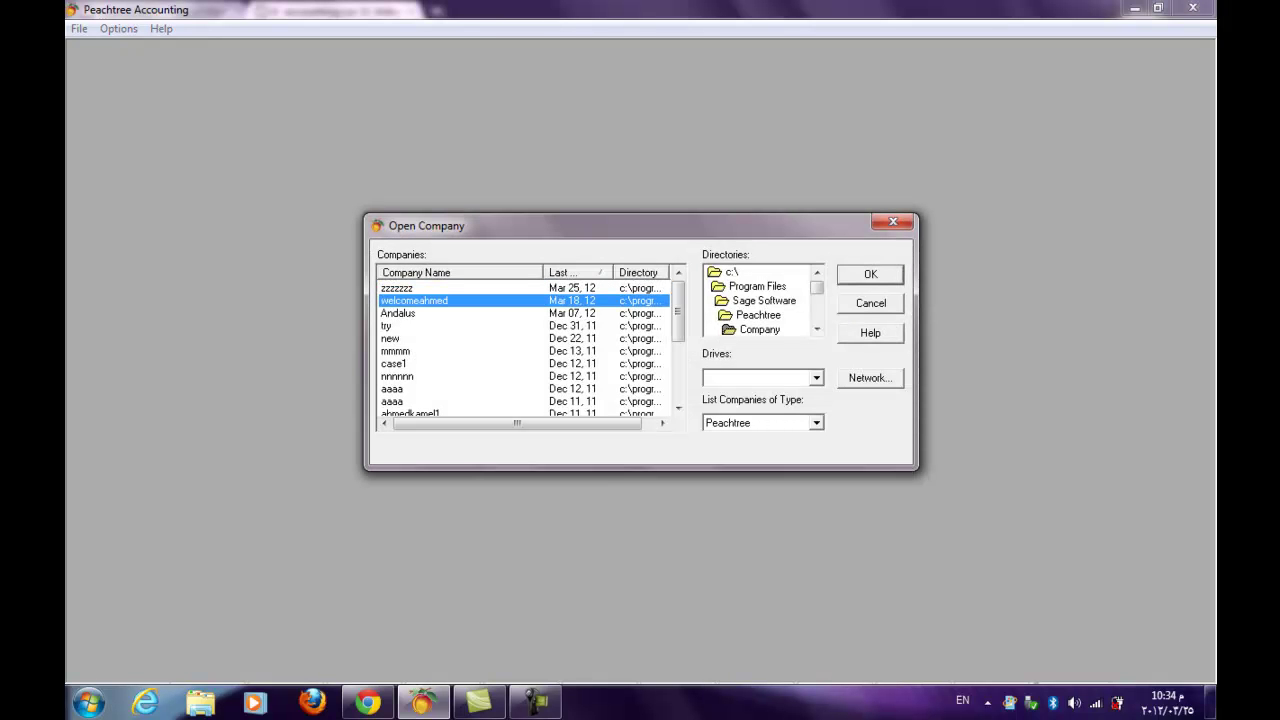
key(Return)
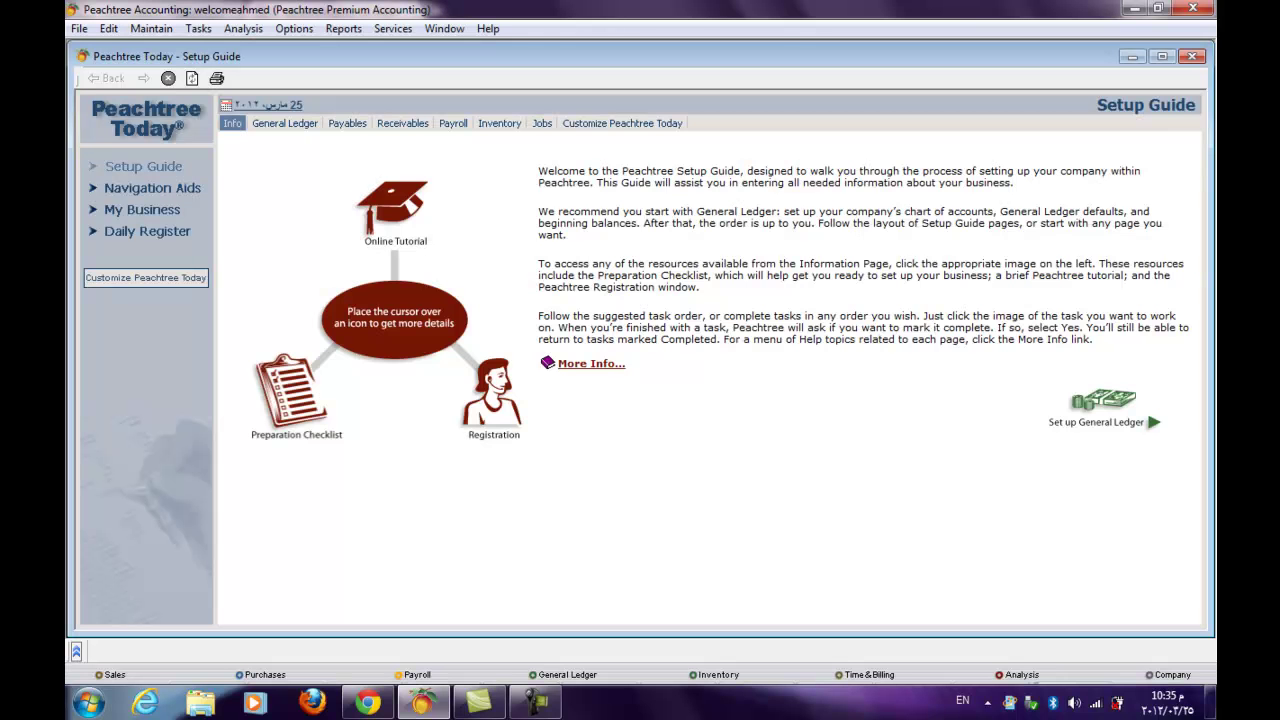
click(152, 188)
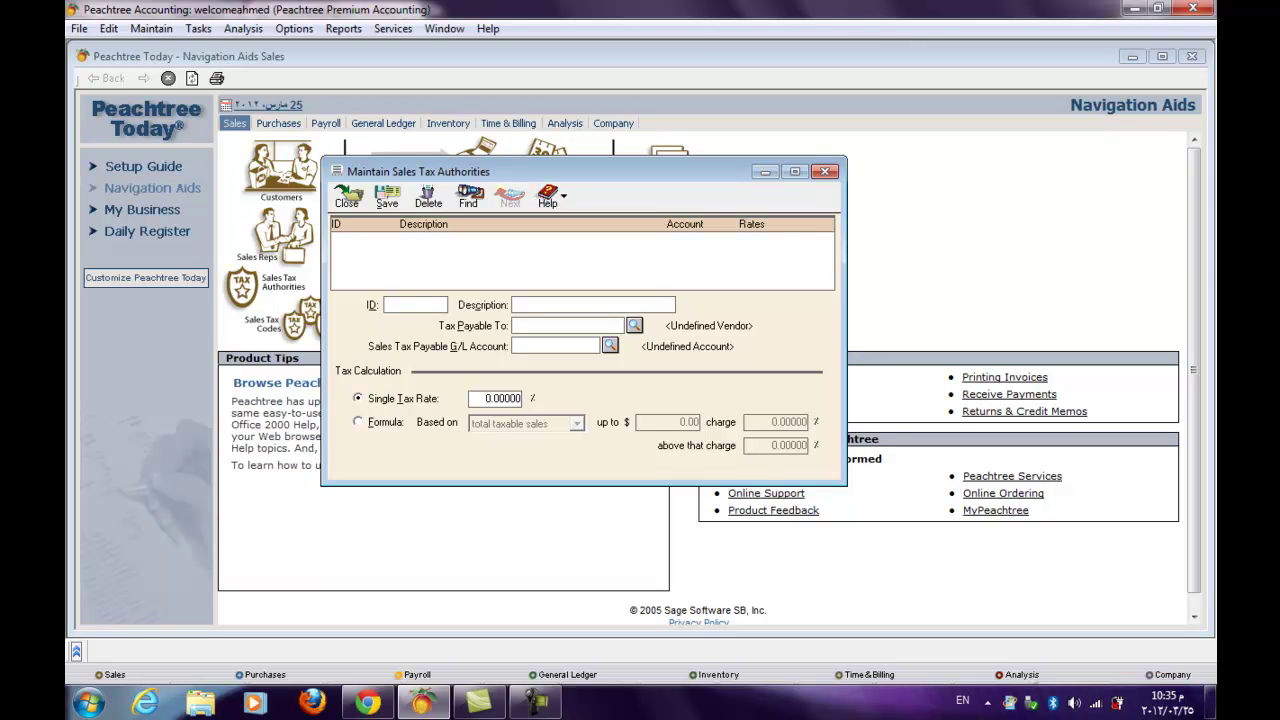
- Enter authority ID 1 described as 'sales tax authority', leaving Tax Payable To blank
text(1)
text(sales )
text(ta)
text(x)
text( autho)
text(r)
text(ity)
key(question)
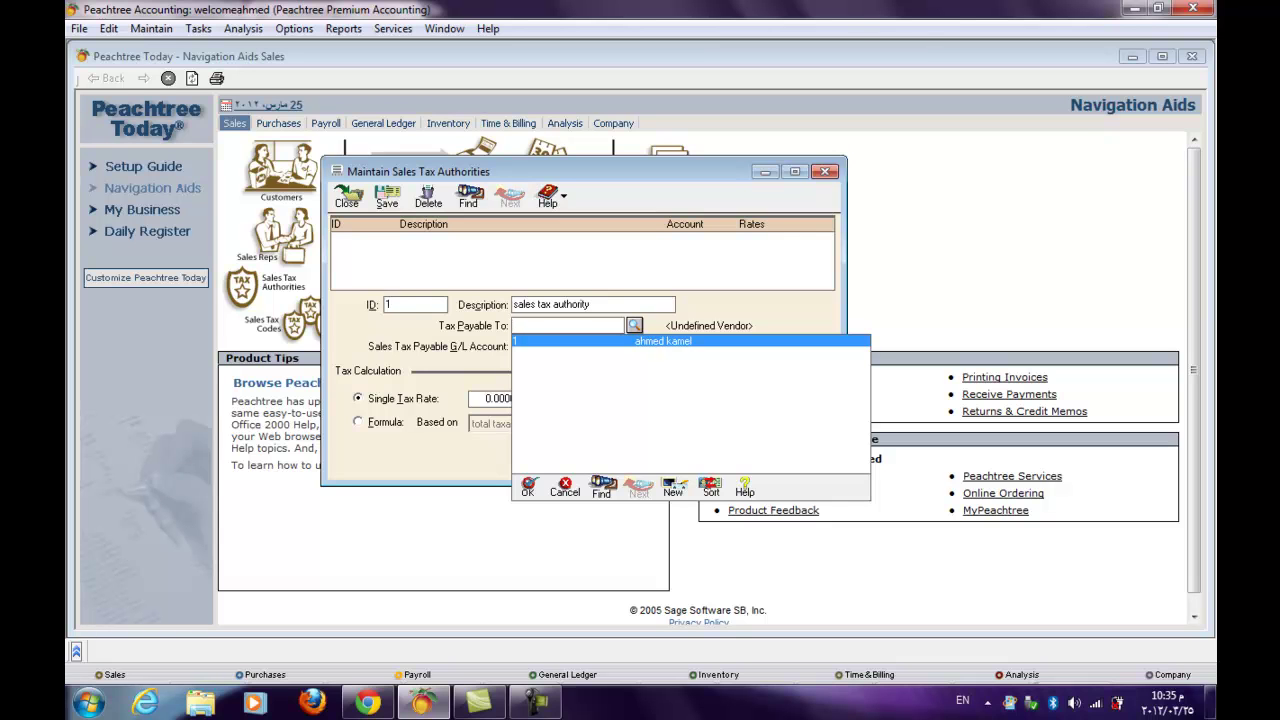
key(Escape)
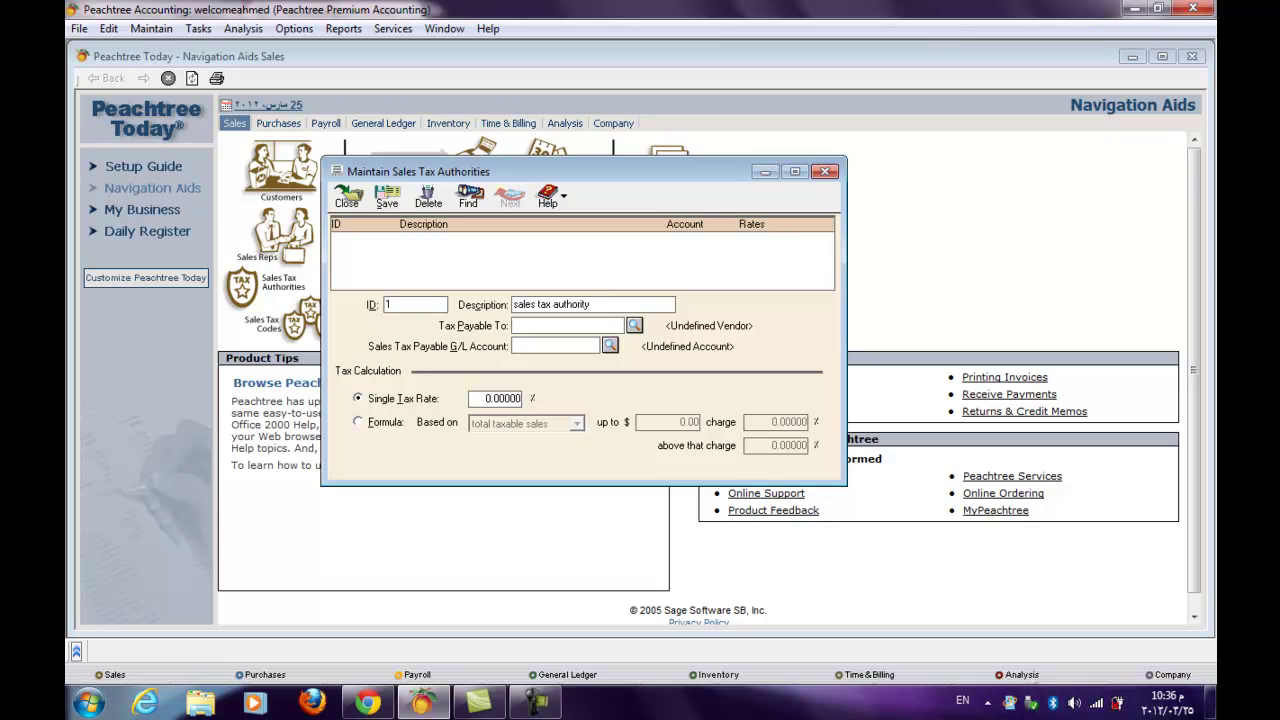
- Set payable account 2310 and a 10% single rate, save the authority, and close
click(555, 345)
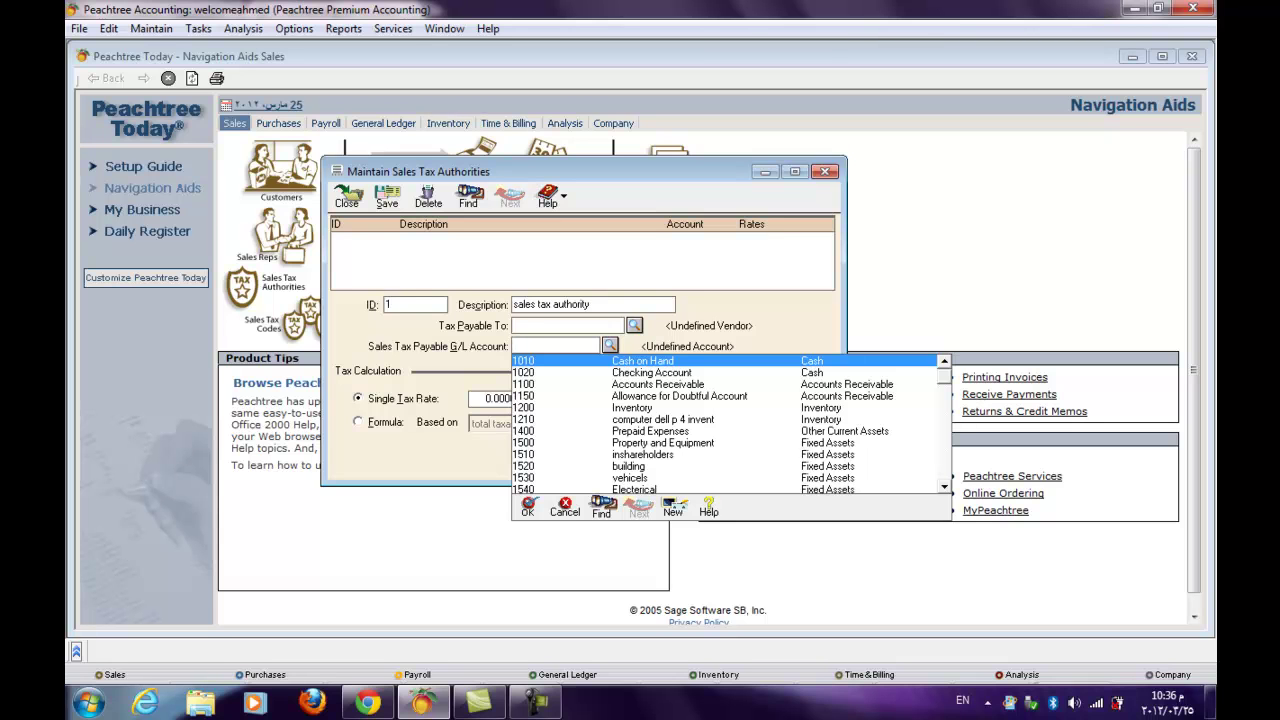
scroll(730, 424, down, 7)
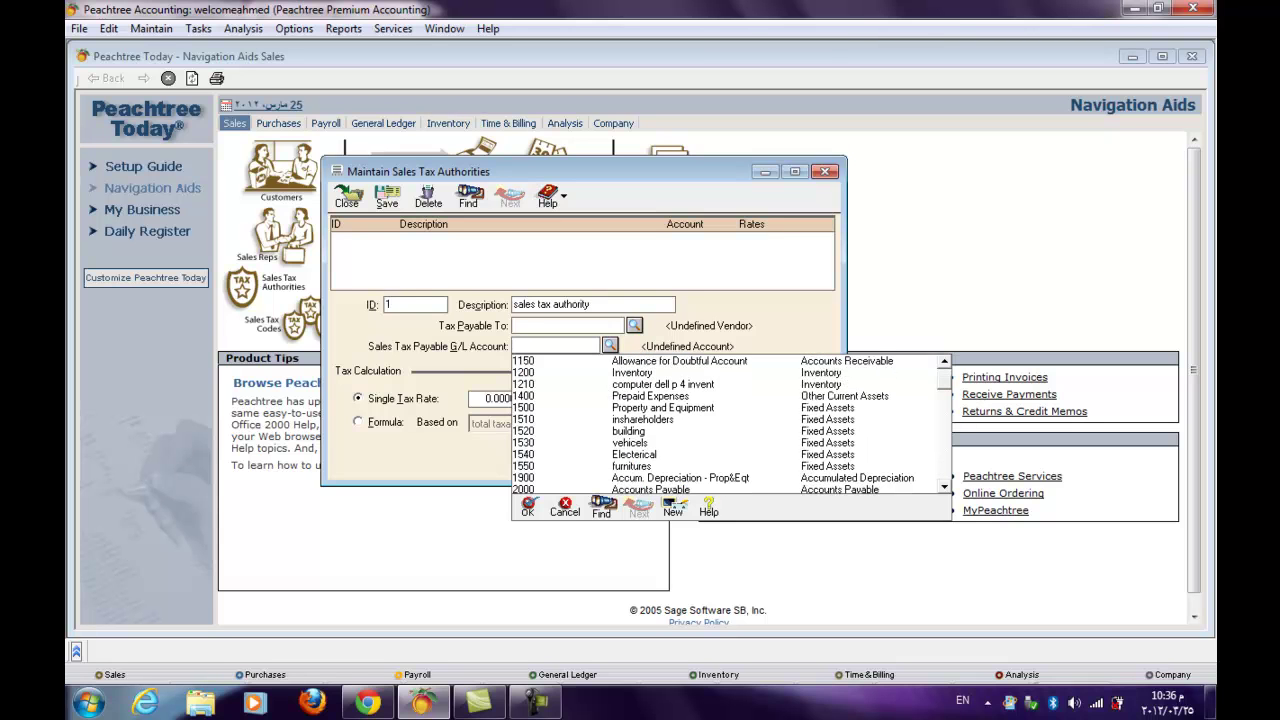
scroll(730, 424, down, 1)
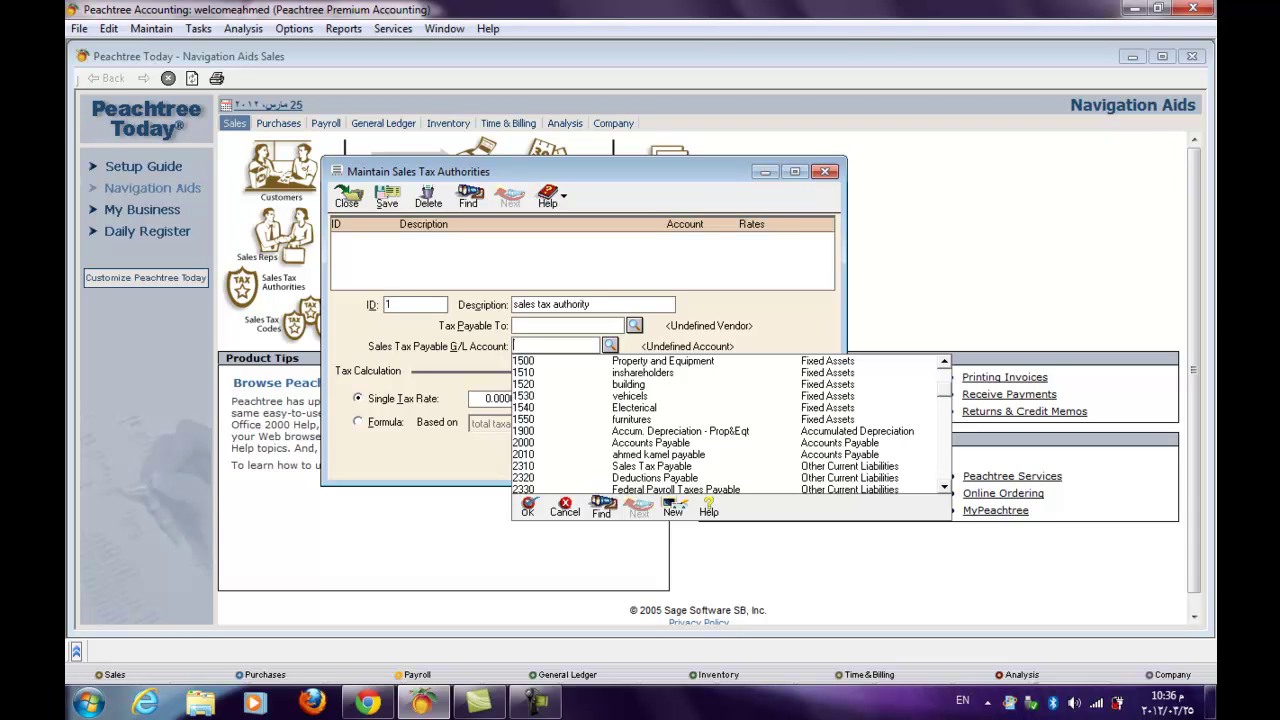
double_click(650, 466)
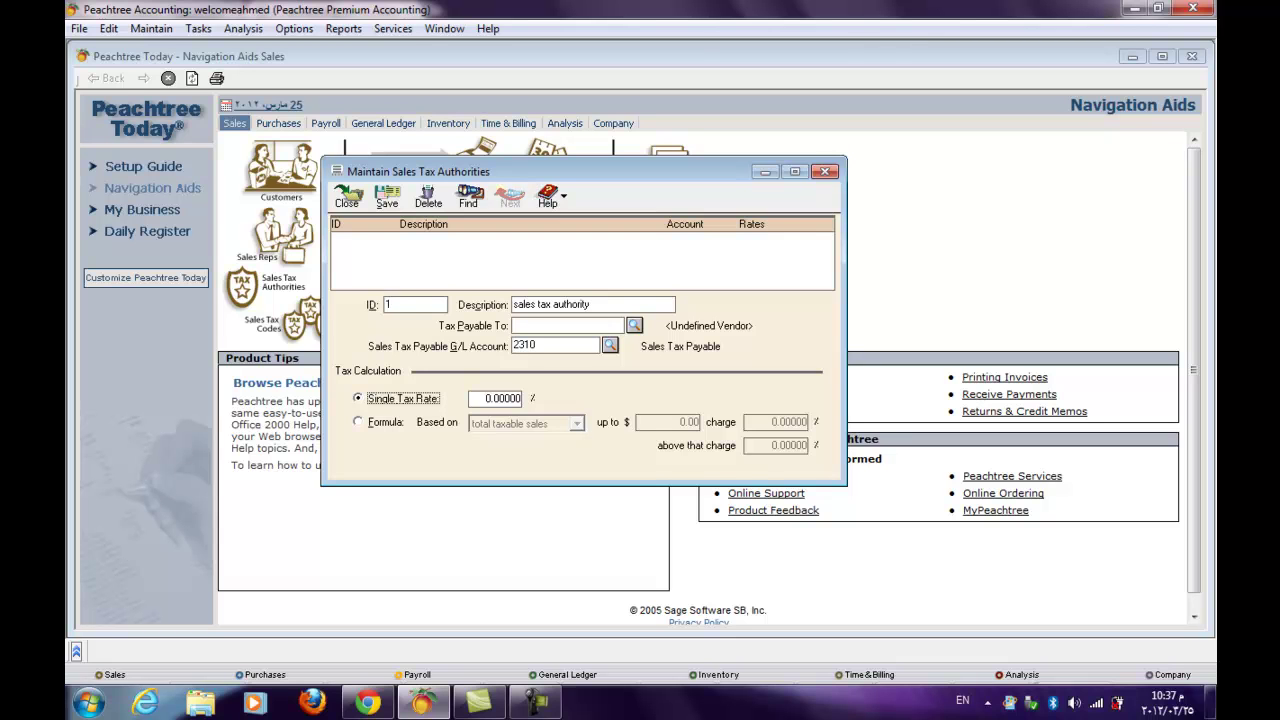
key(Tab)
text(10)
click(387, 196)
click(387, 196)
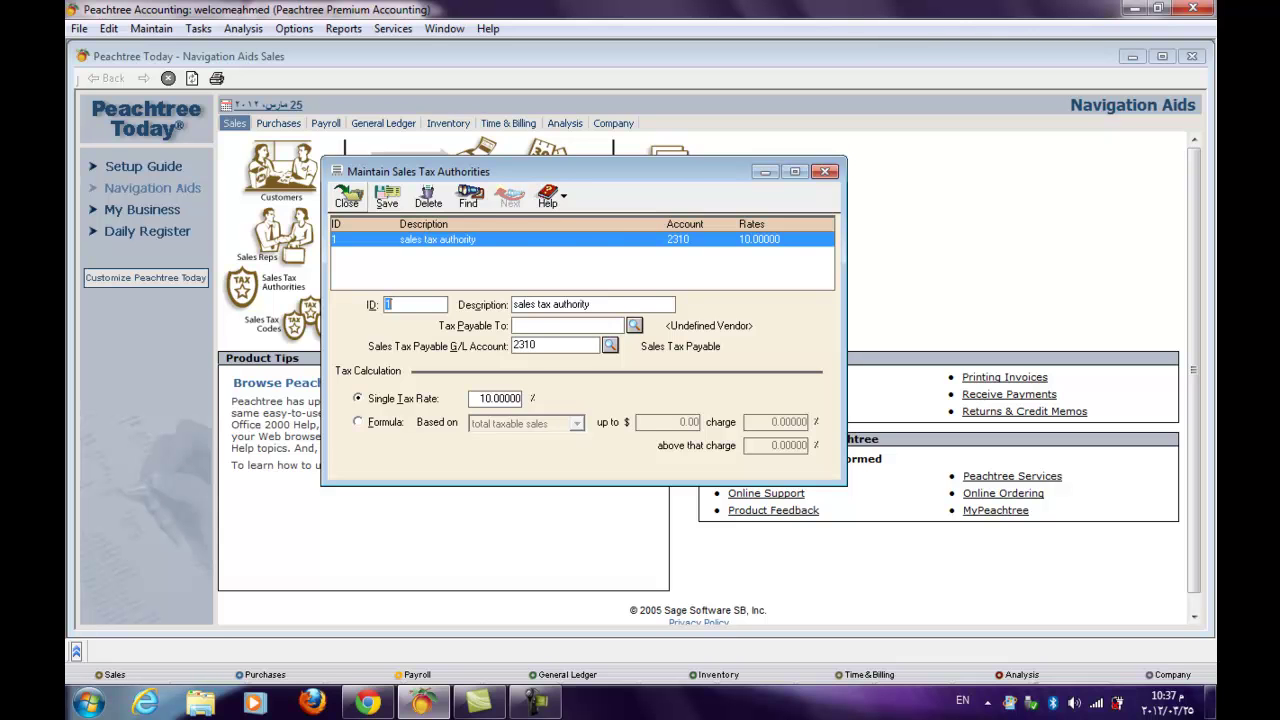
click(347, 195)
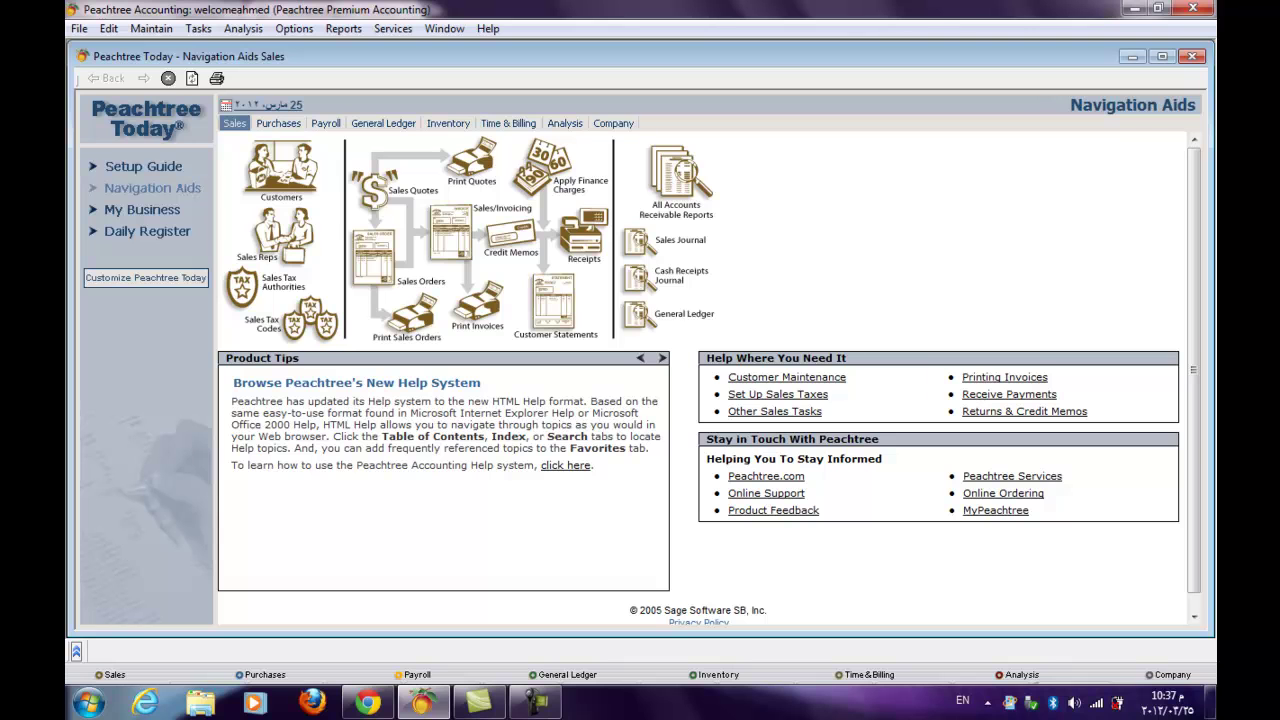
- Create tax code 1, 'sales tax', using authority 1, save it, and close the window
click(310, 318)
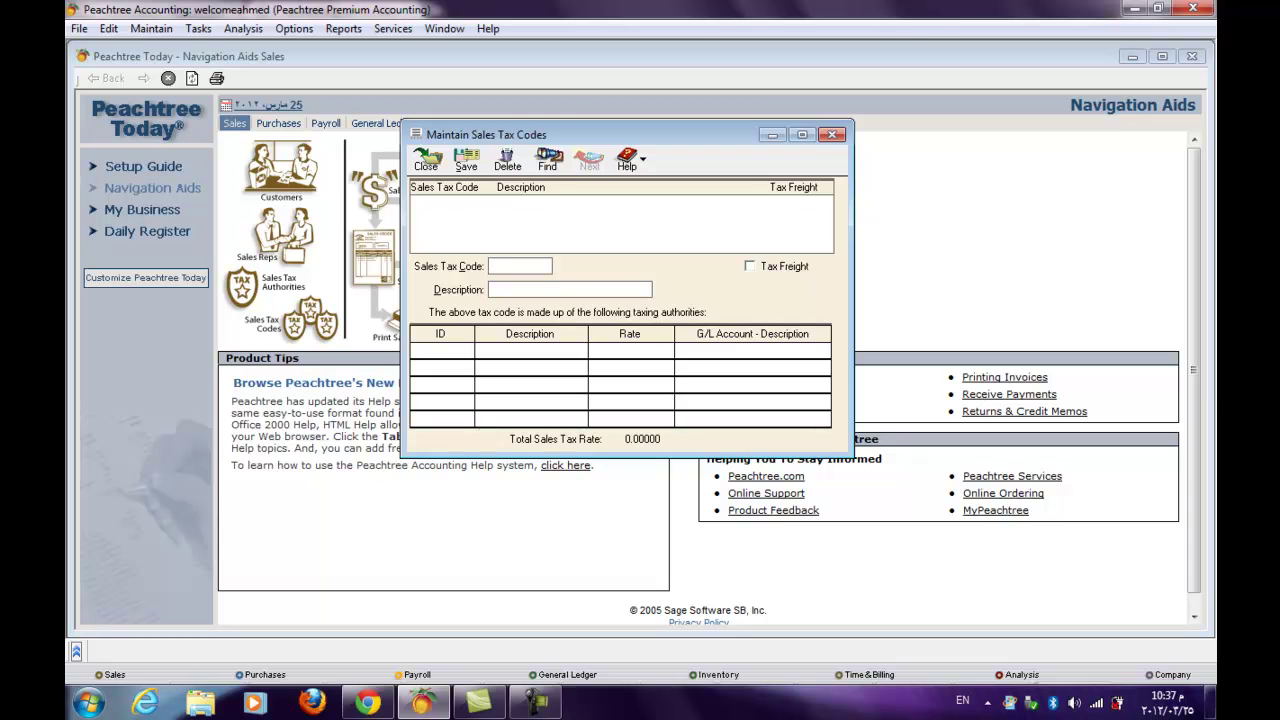
text(1)
click(490, 289)
text(sale)
text(s tax)
text(1)
key(Tab)
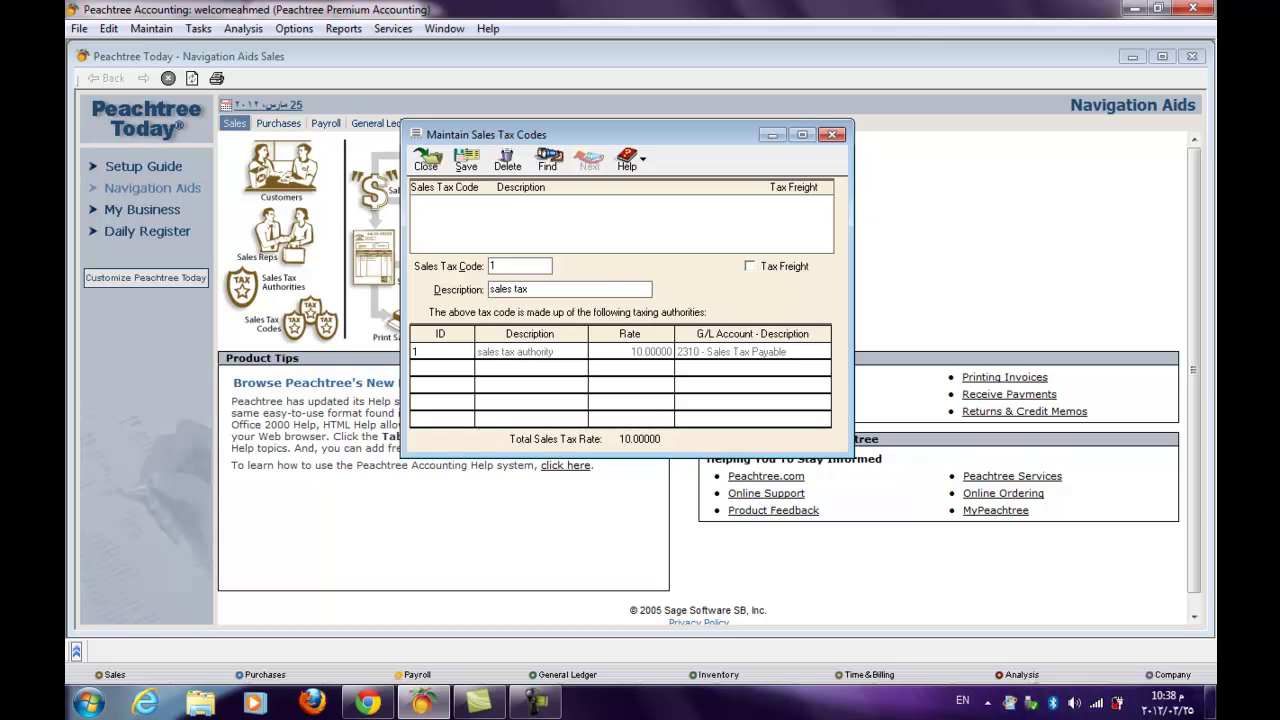
click(466, 160)
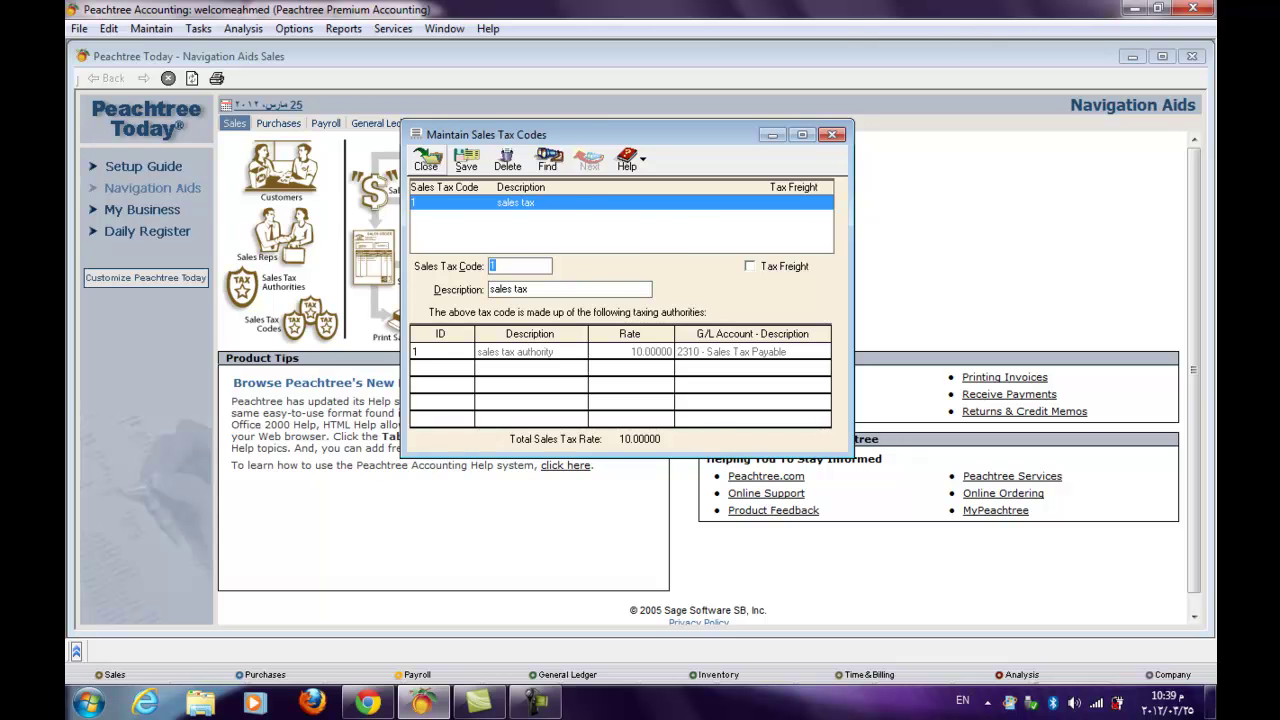
click(426, 158)
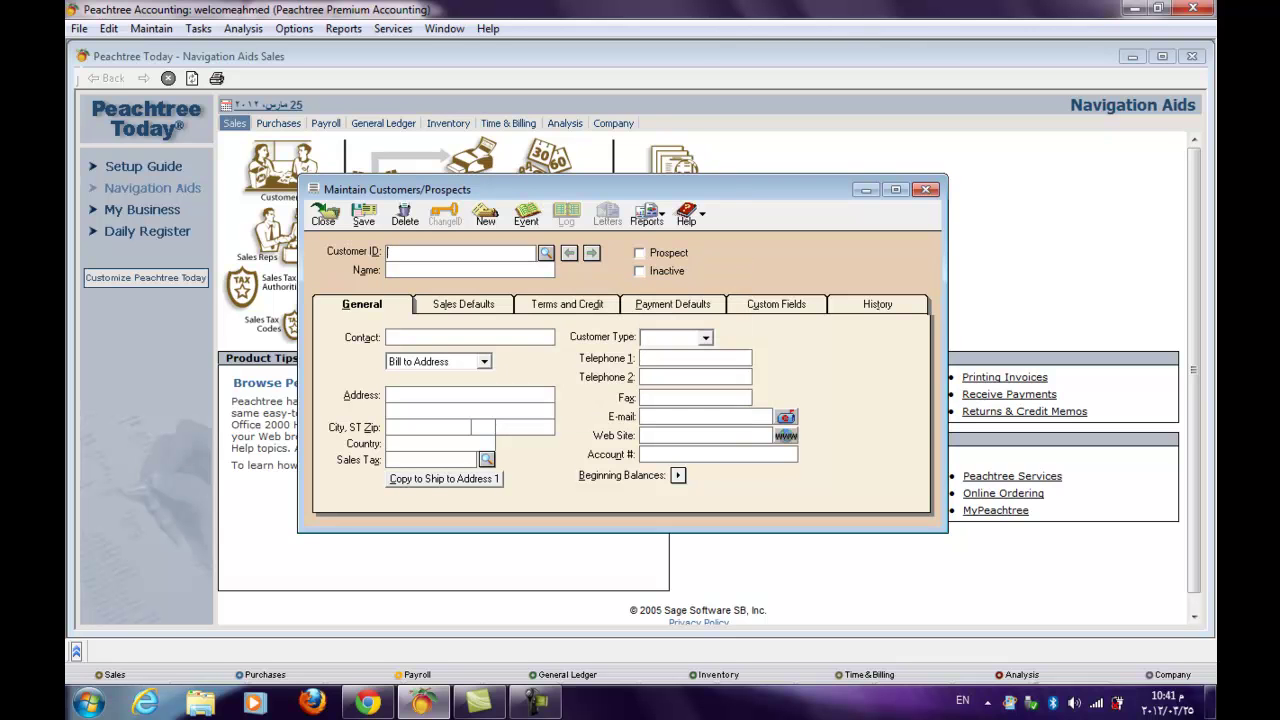
- Add customer ID 1 with the customer's name and save the record
text(1)
click(678, 475)
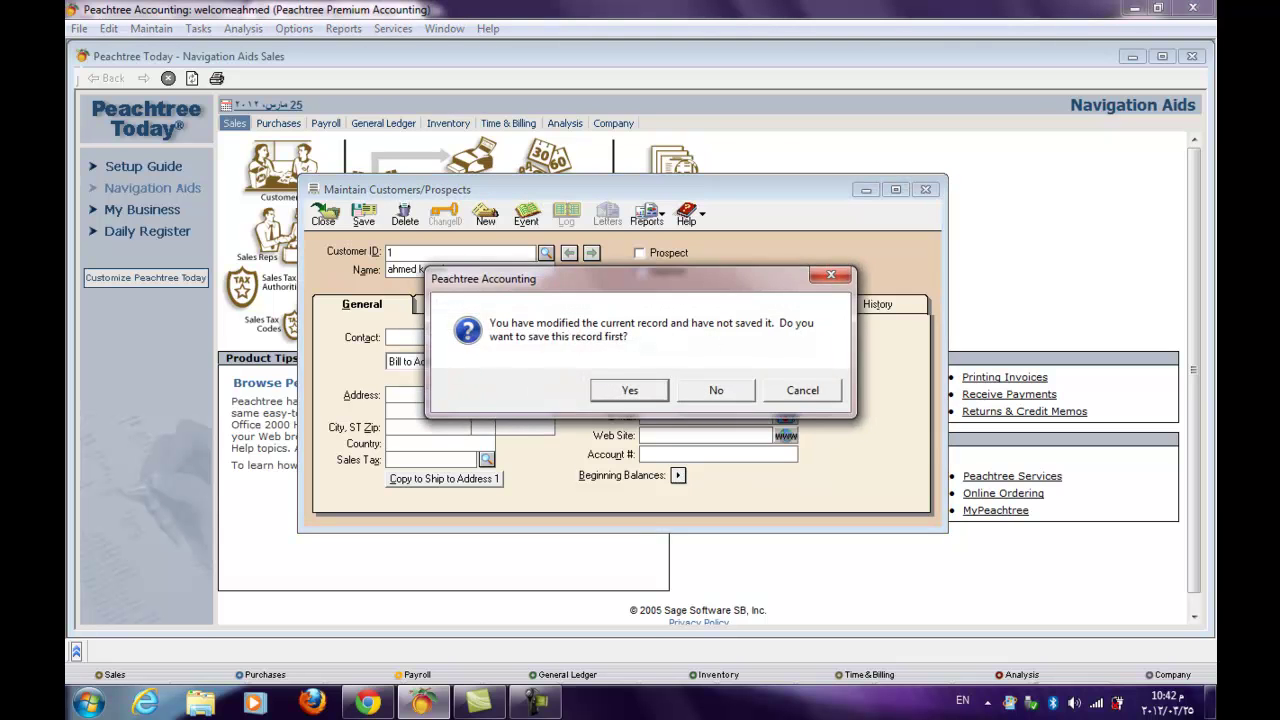
key(Return)
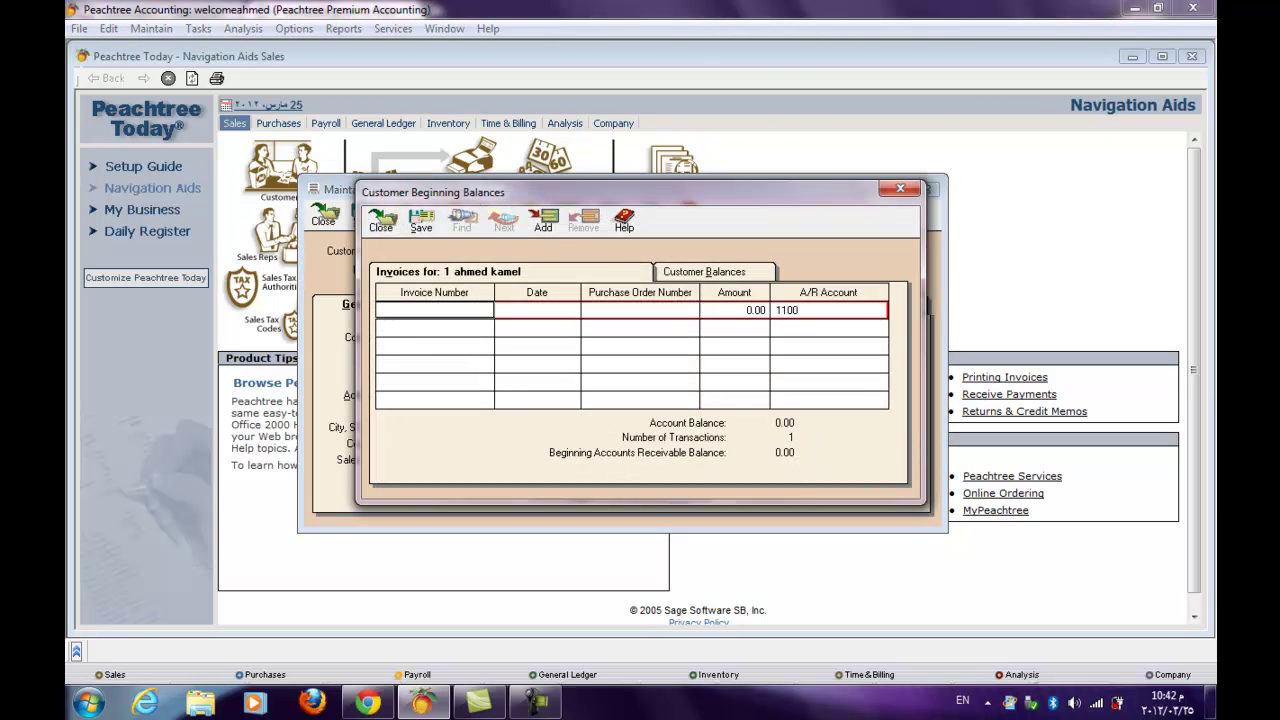
- Save opening invoice 111, dated 1/1/2011, for 2,000.00, and close both customer windows
text(111)
key(Tab)
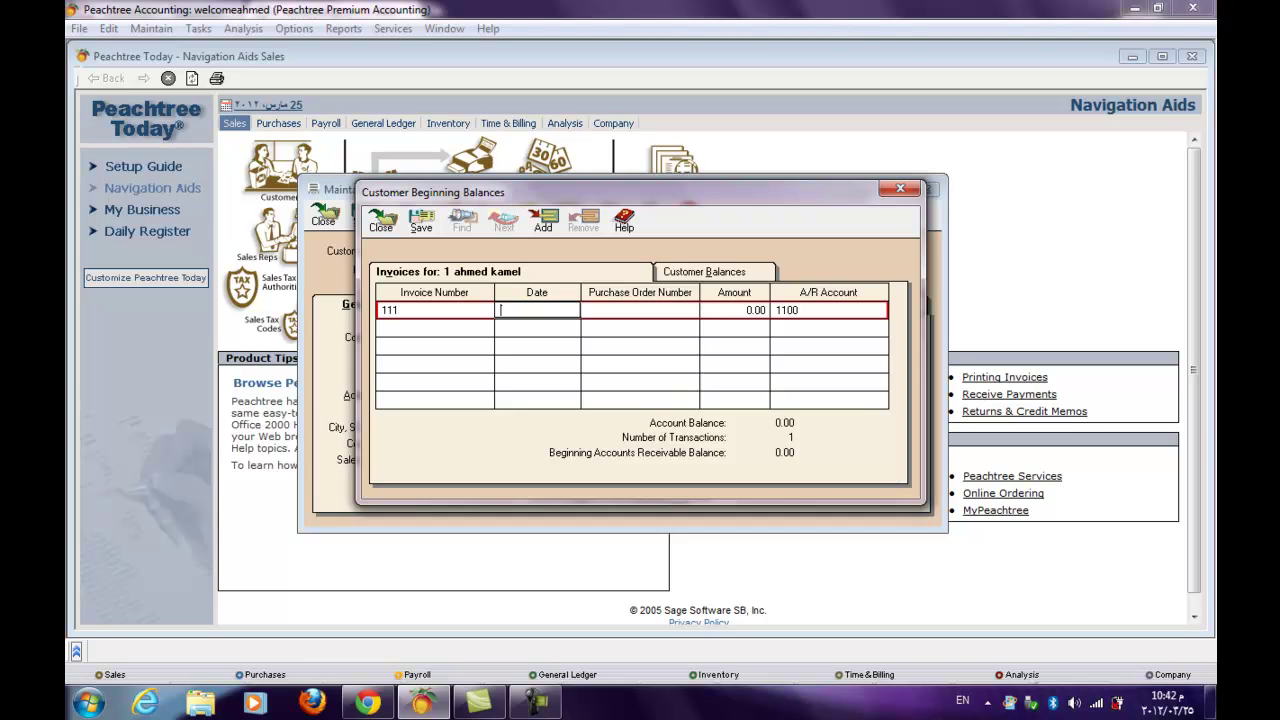
text(1/1/)
text(20)
text(11)
key(Tab)
key(Tab)
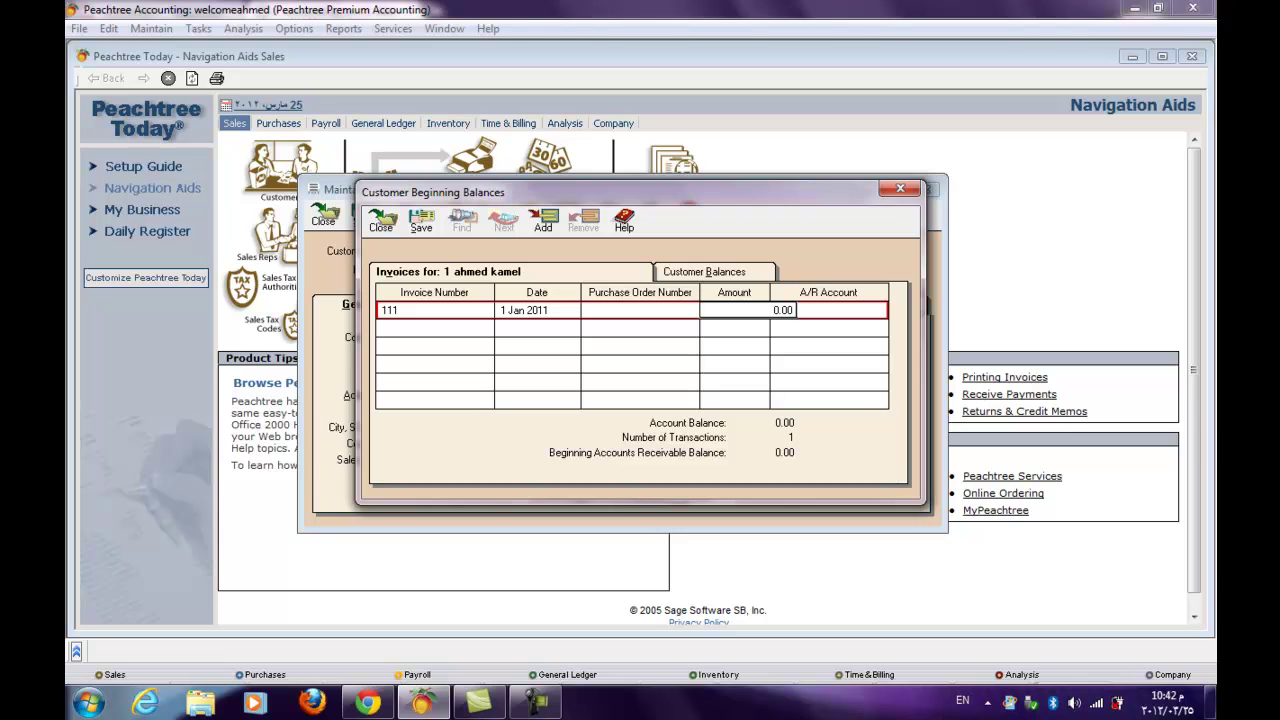
text(2000)
key(Tab)
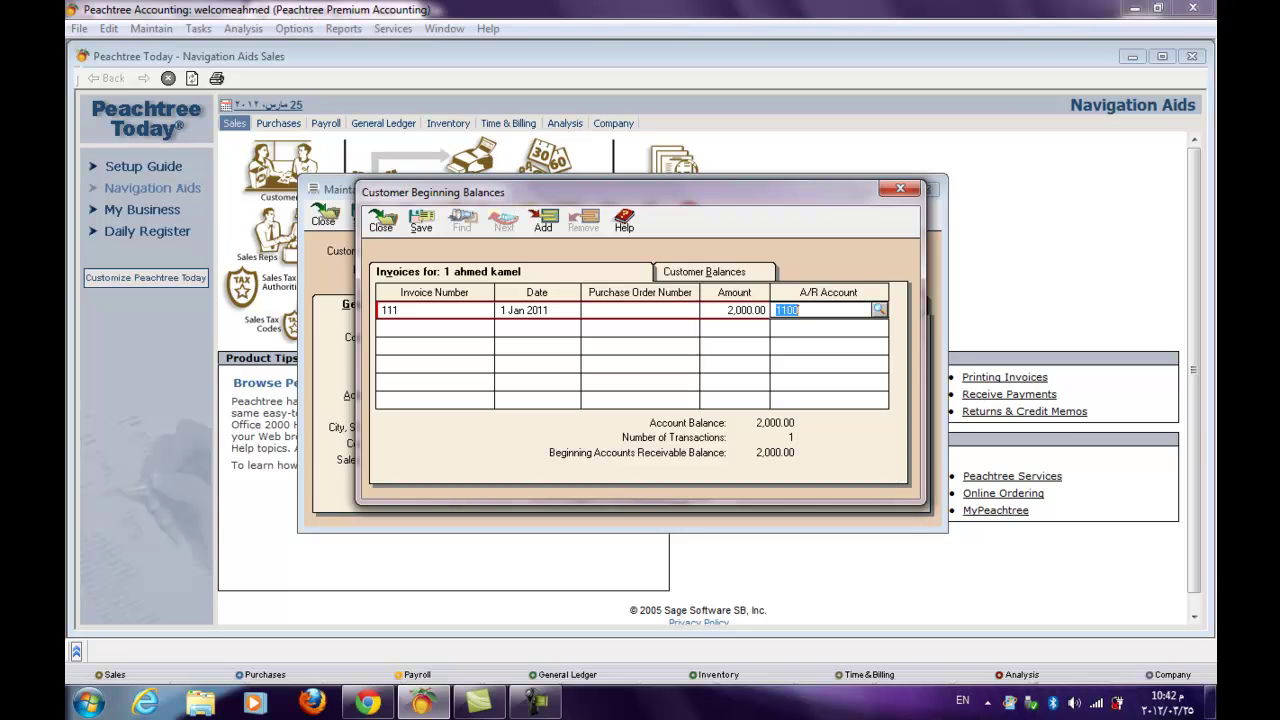
click(421, 220)
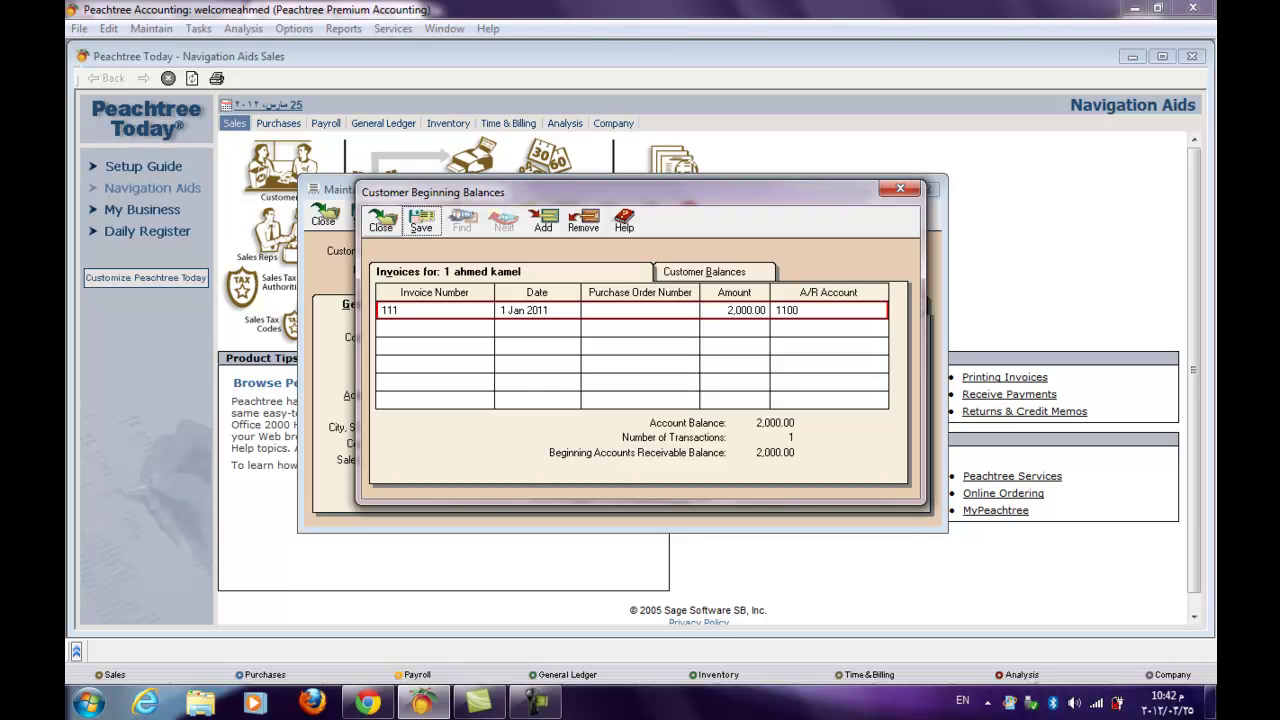
click(381, 220)
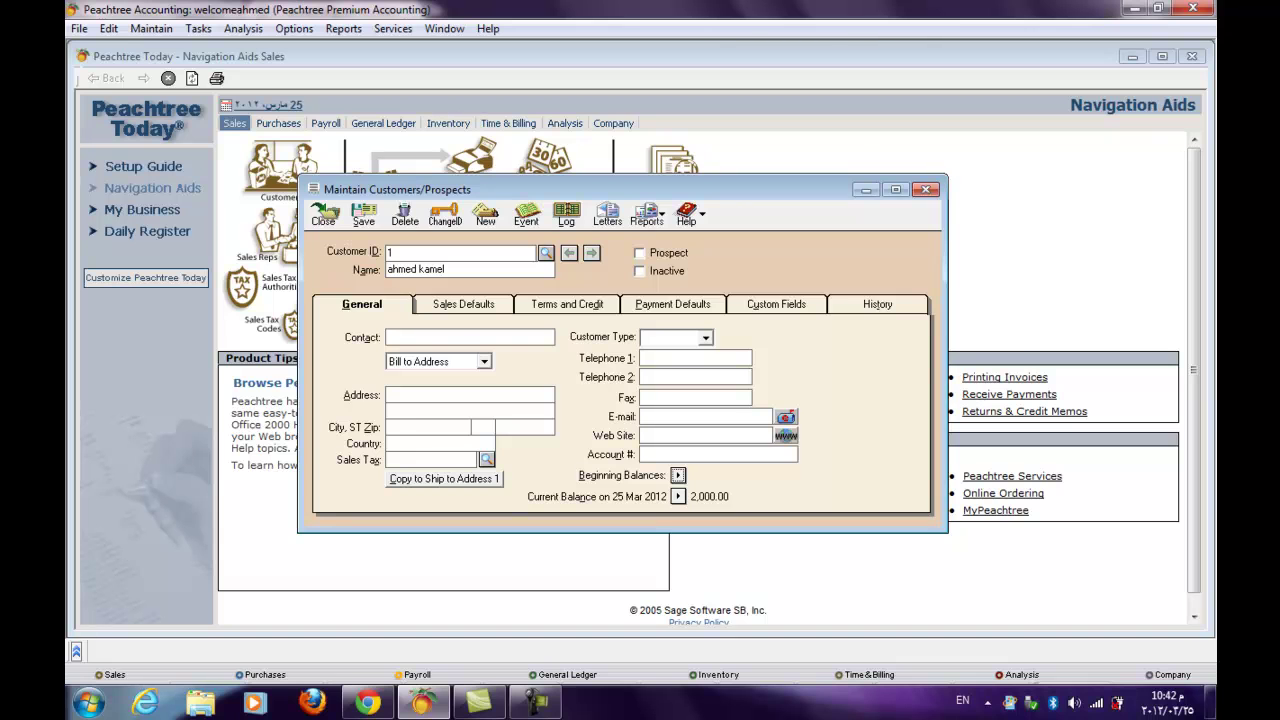
click(323, 214)
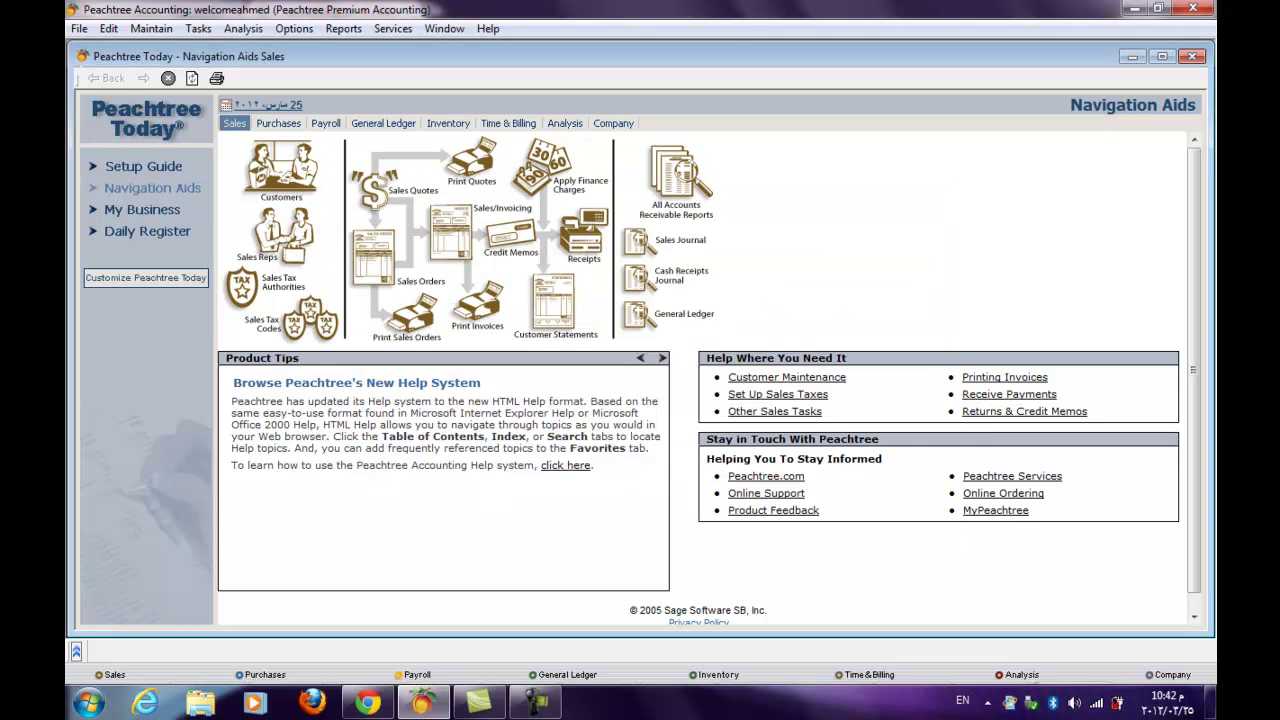
- Start a new sales quote for customer 1 with quote number 12
click(372, 190)
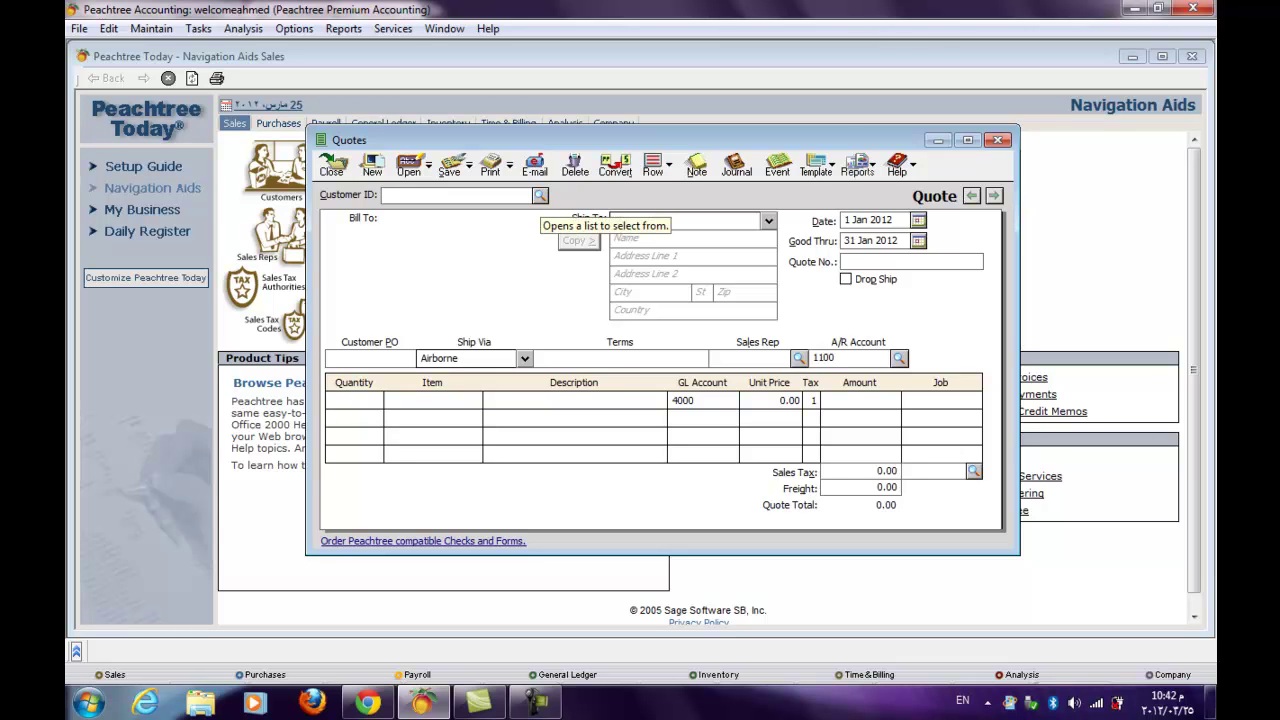
click(540, 195)
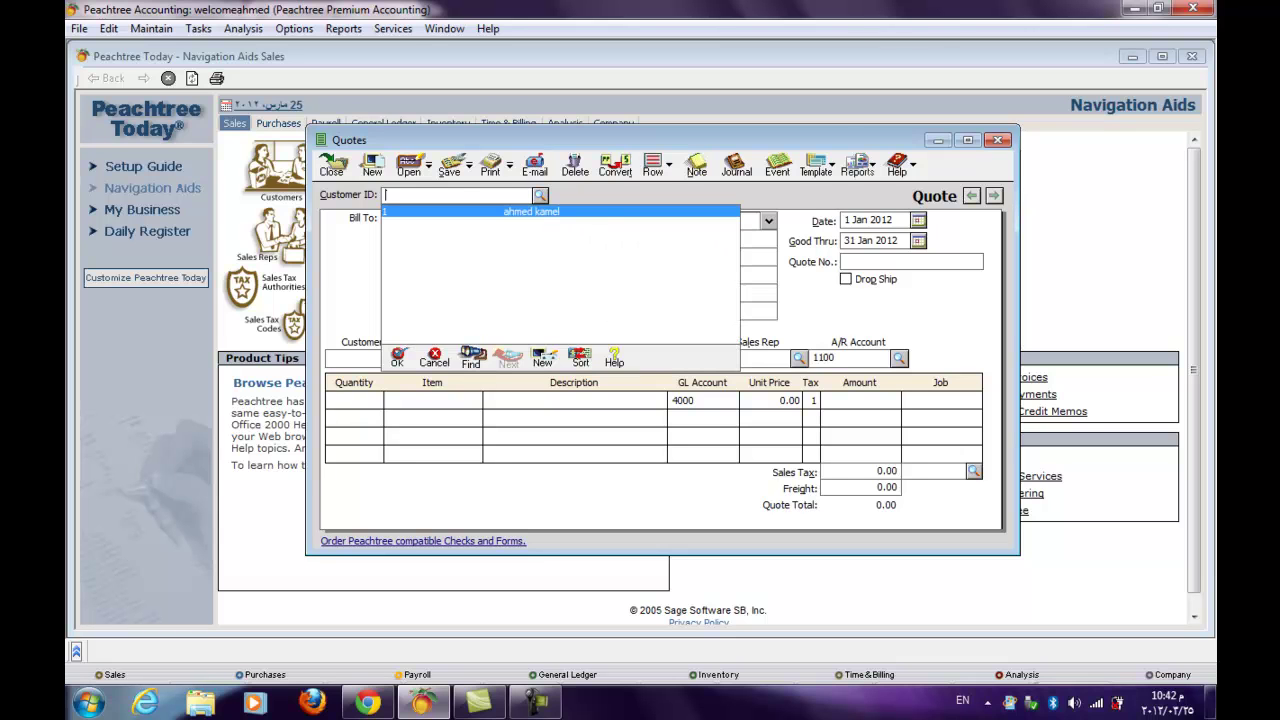
key(Return)
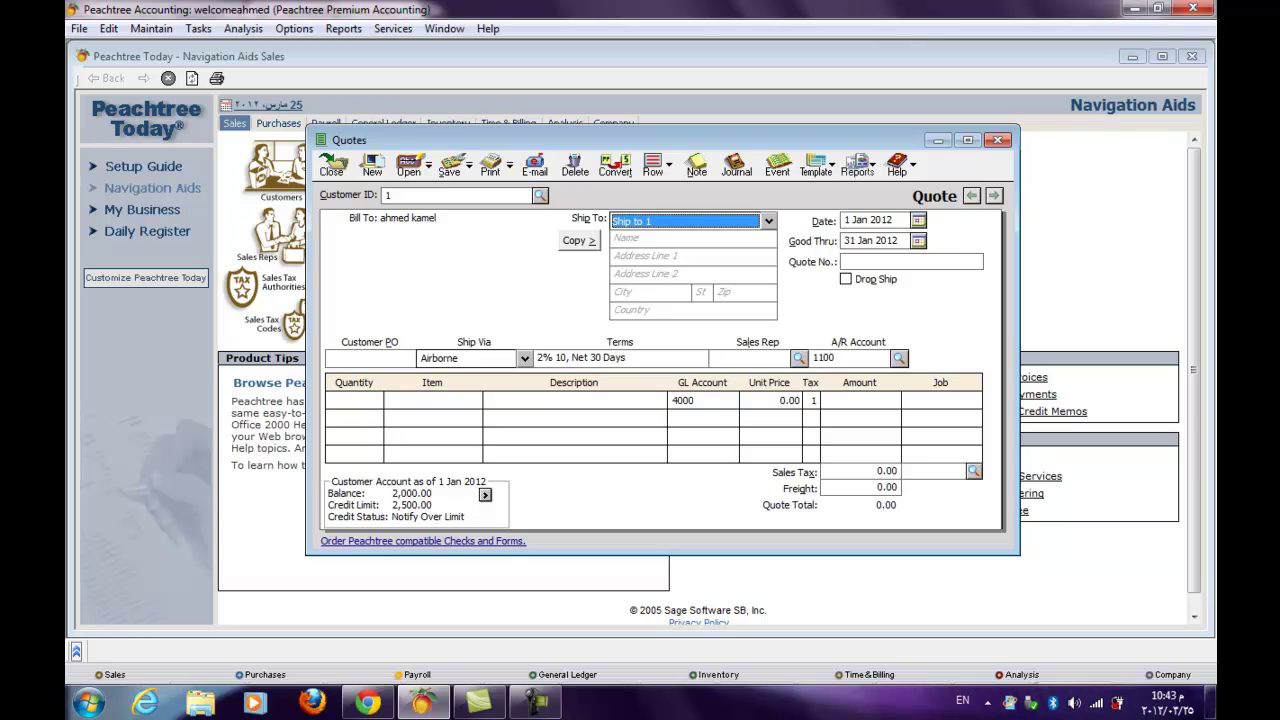
click(912, 261)
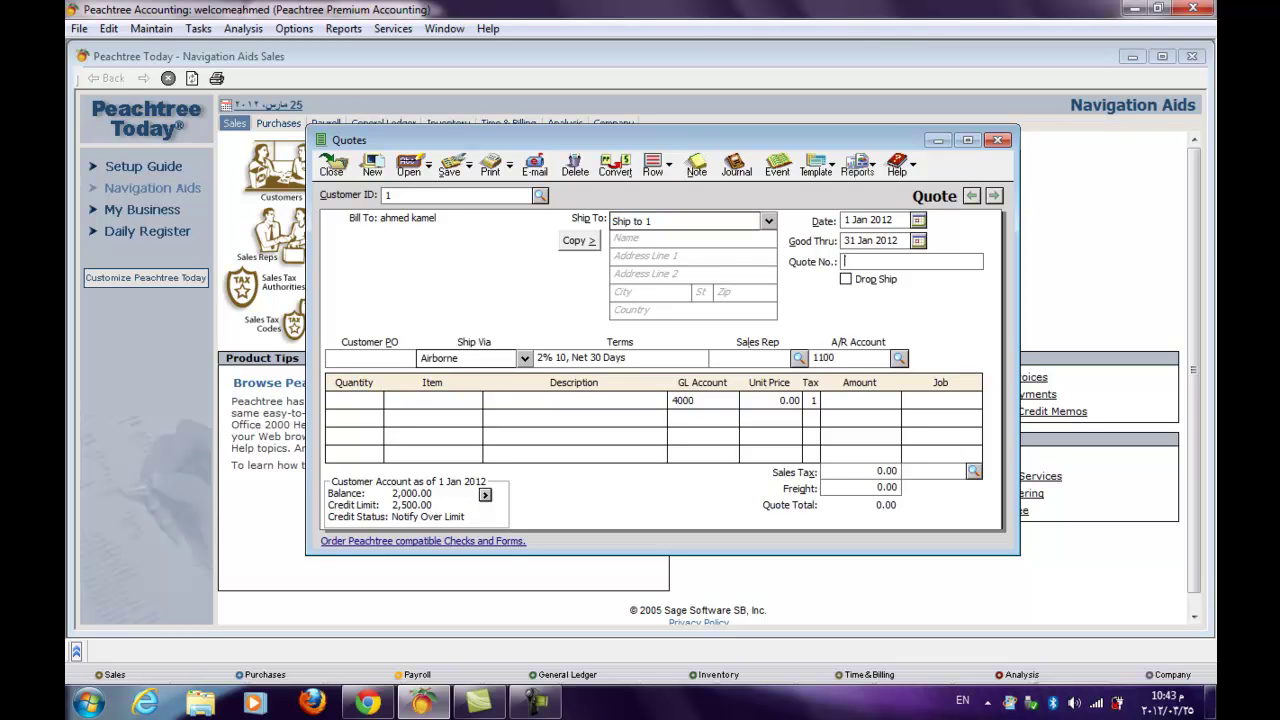
text(12)
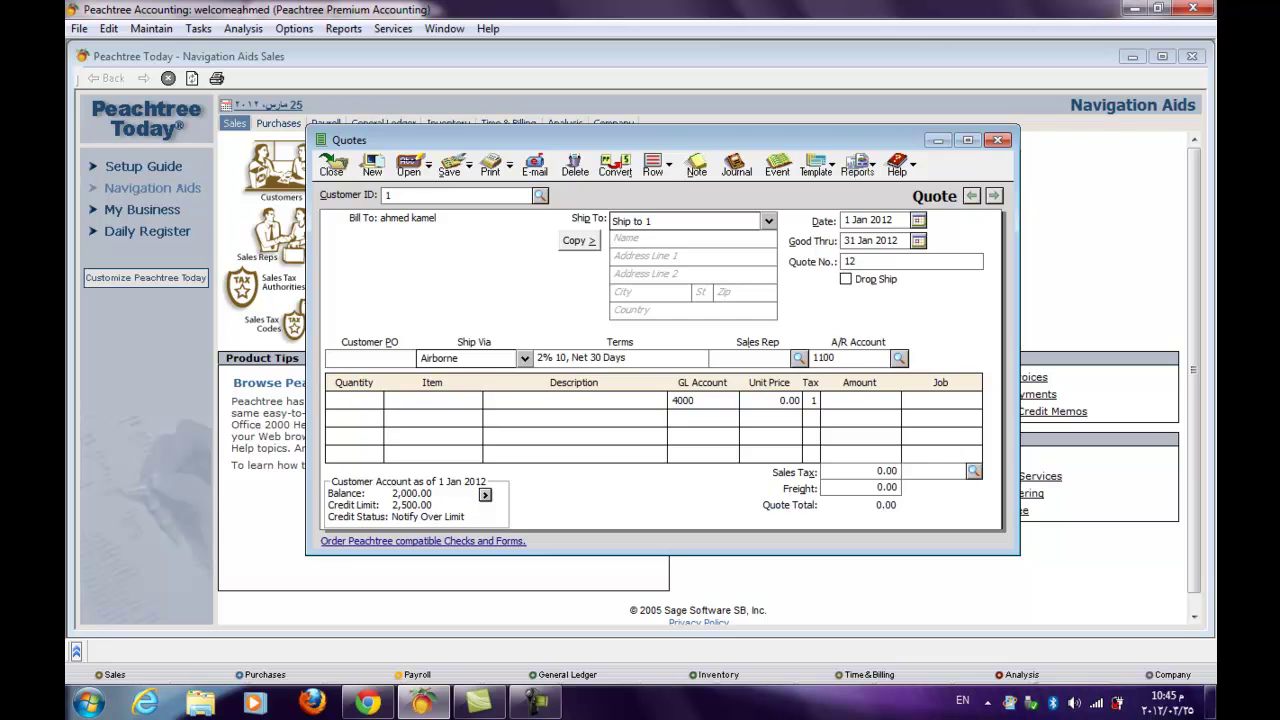
- Enter the first quote line: 10 units of item collca1 at 800.00
click(354, 400)
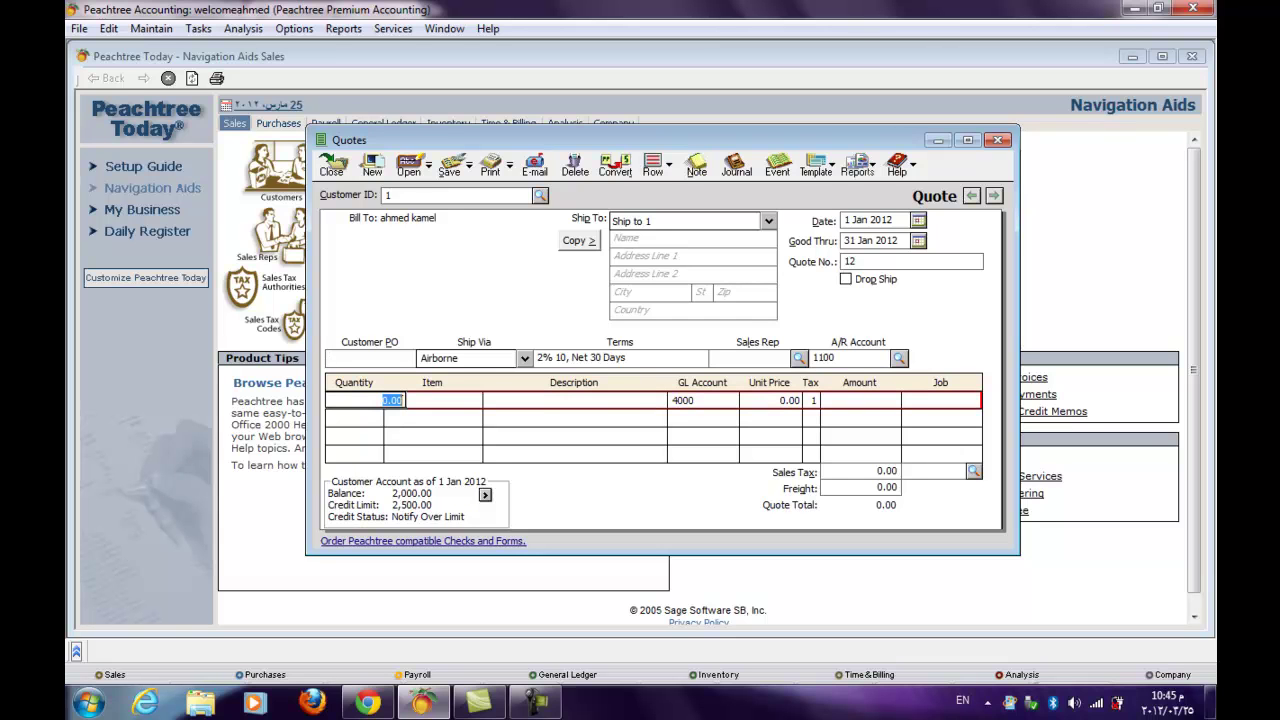
key(Tab)
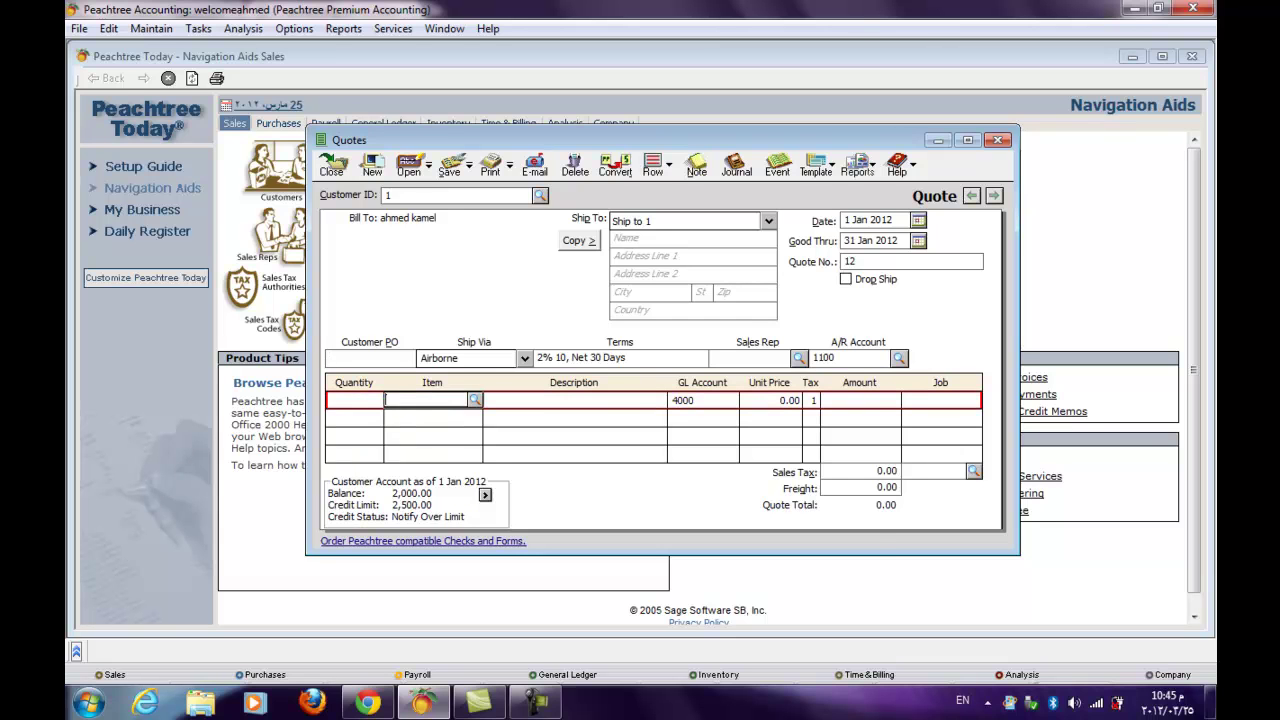
key(question)
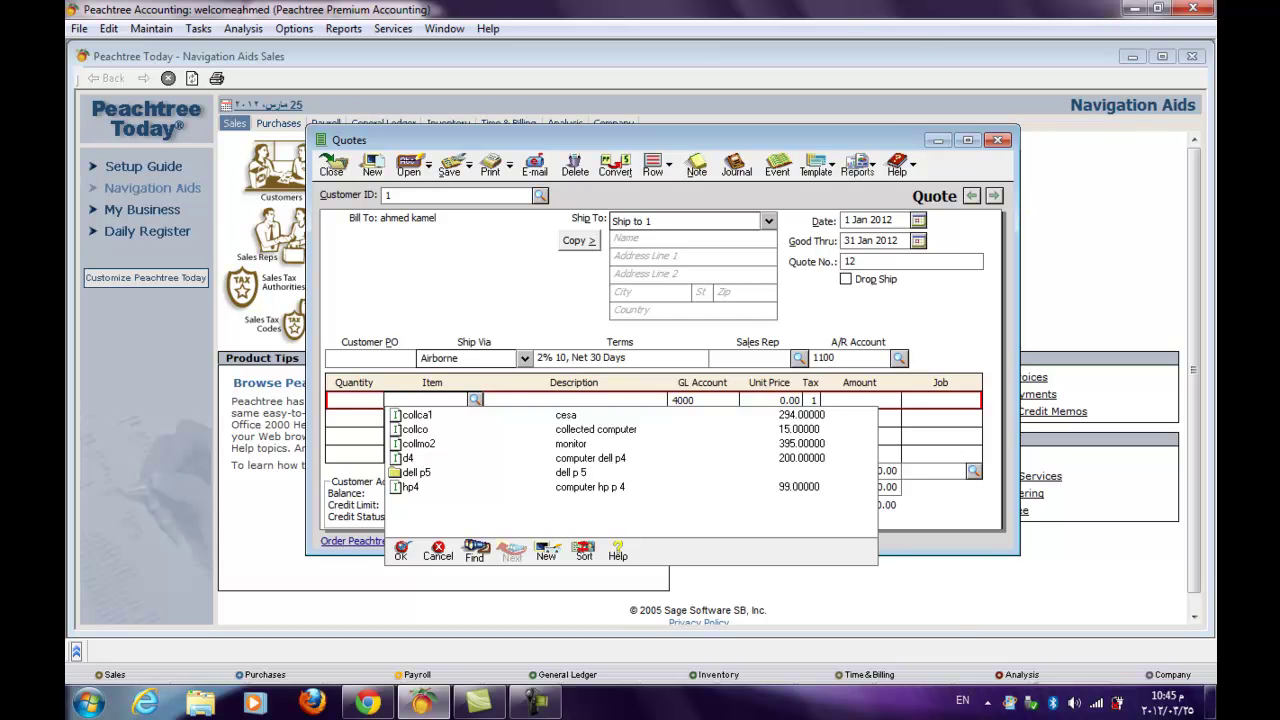
key(Return)
click(354, 400)
text(10)
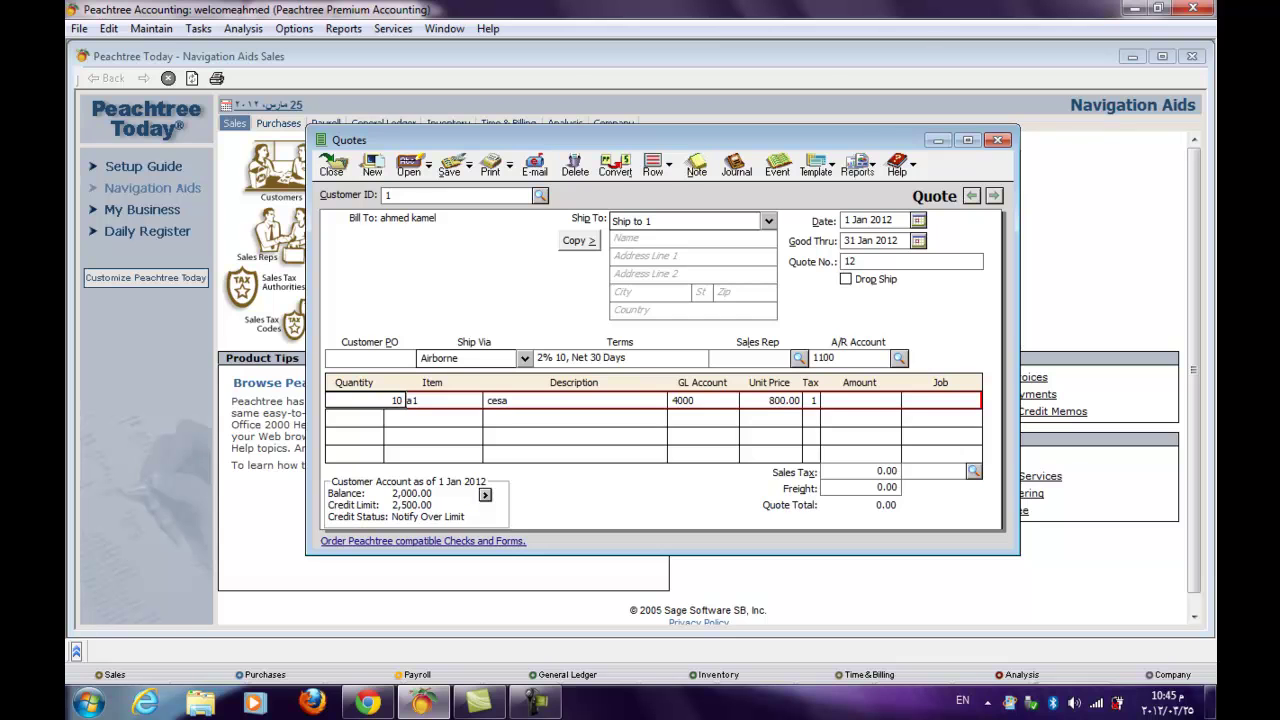
click(700, 418)
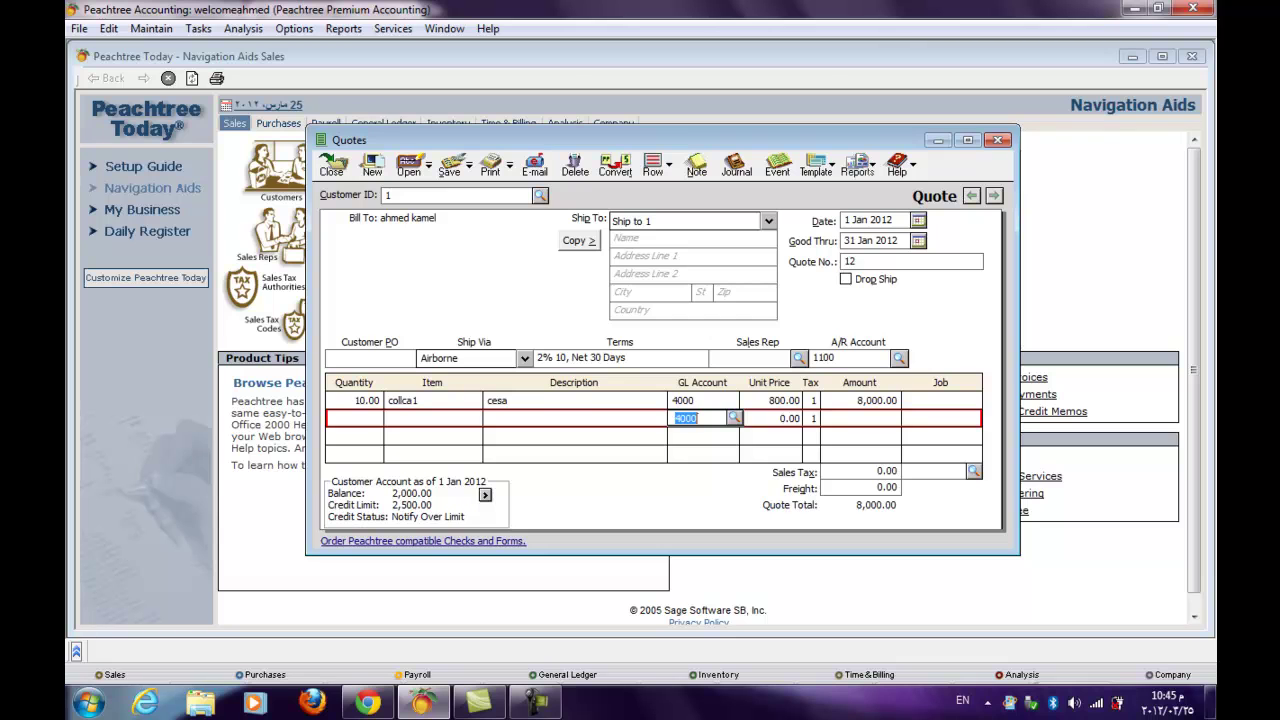
- Add a second line: 10 units of item collmo2 at 300.00
click(392, 418)
text(10)
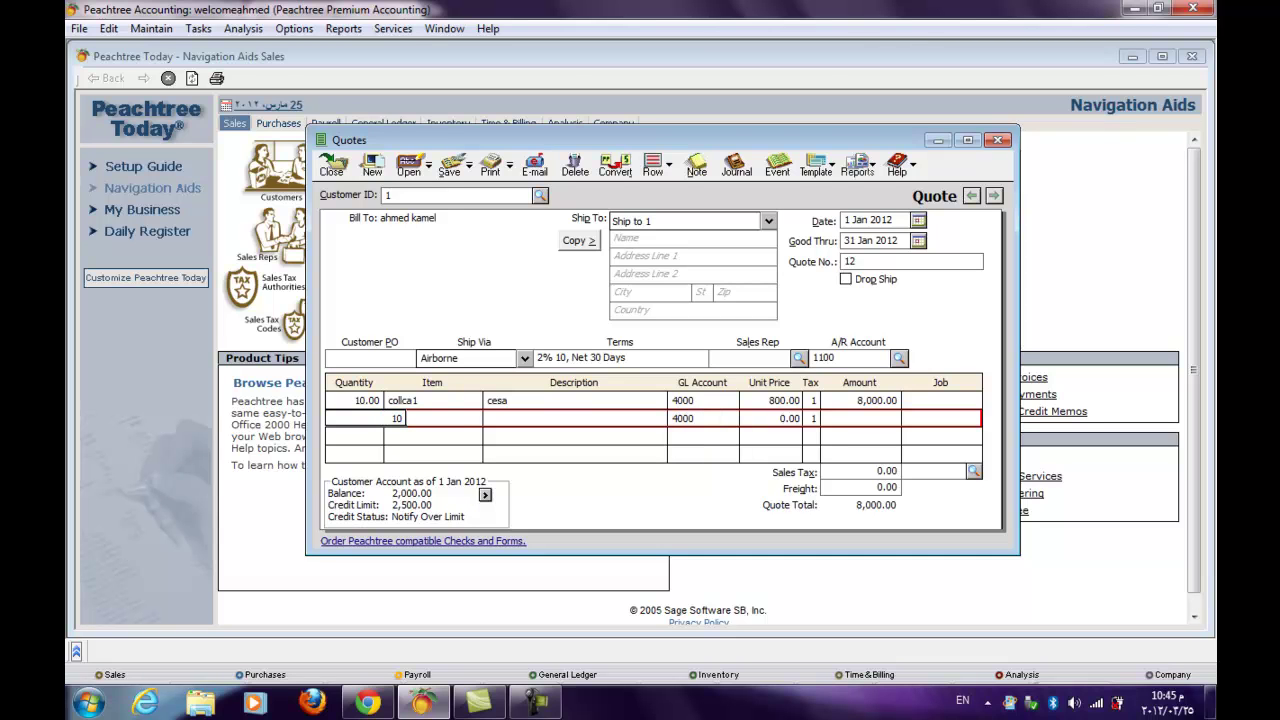
key(Tab)
key(question)
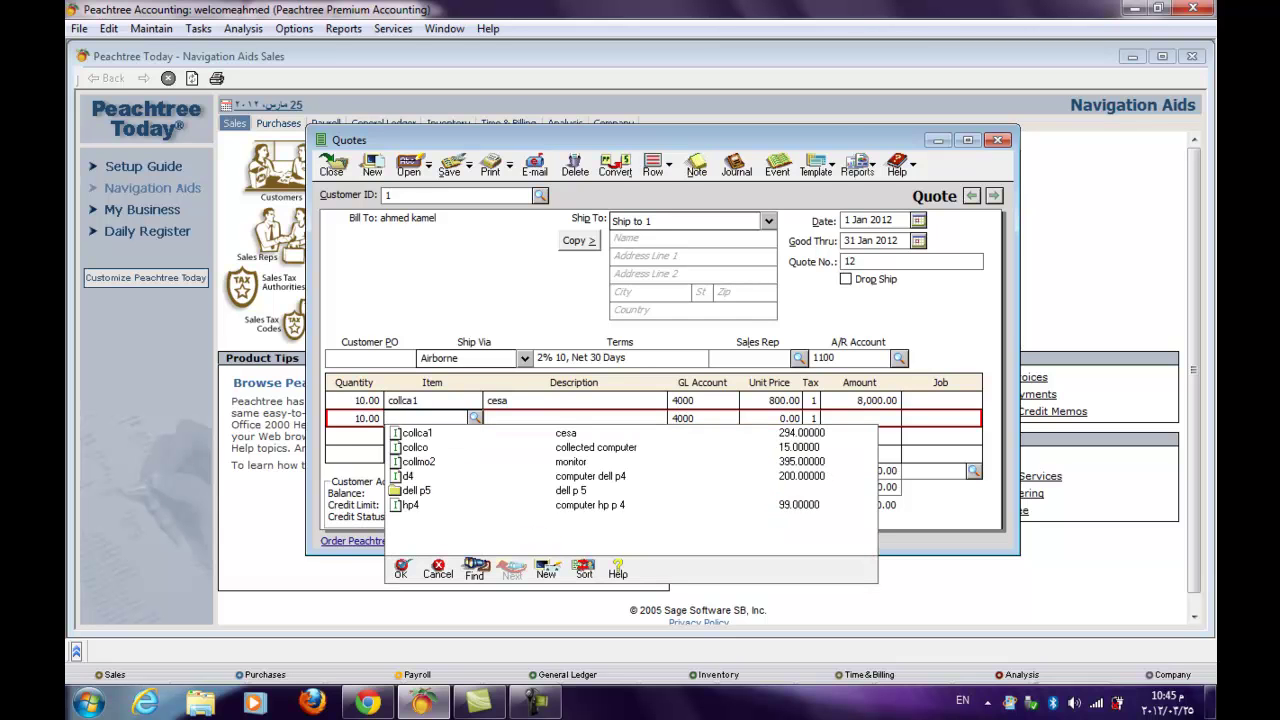
key(Down)
key(Down)
key(Return)
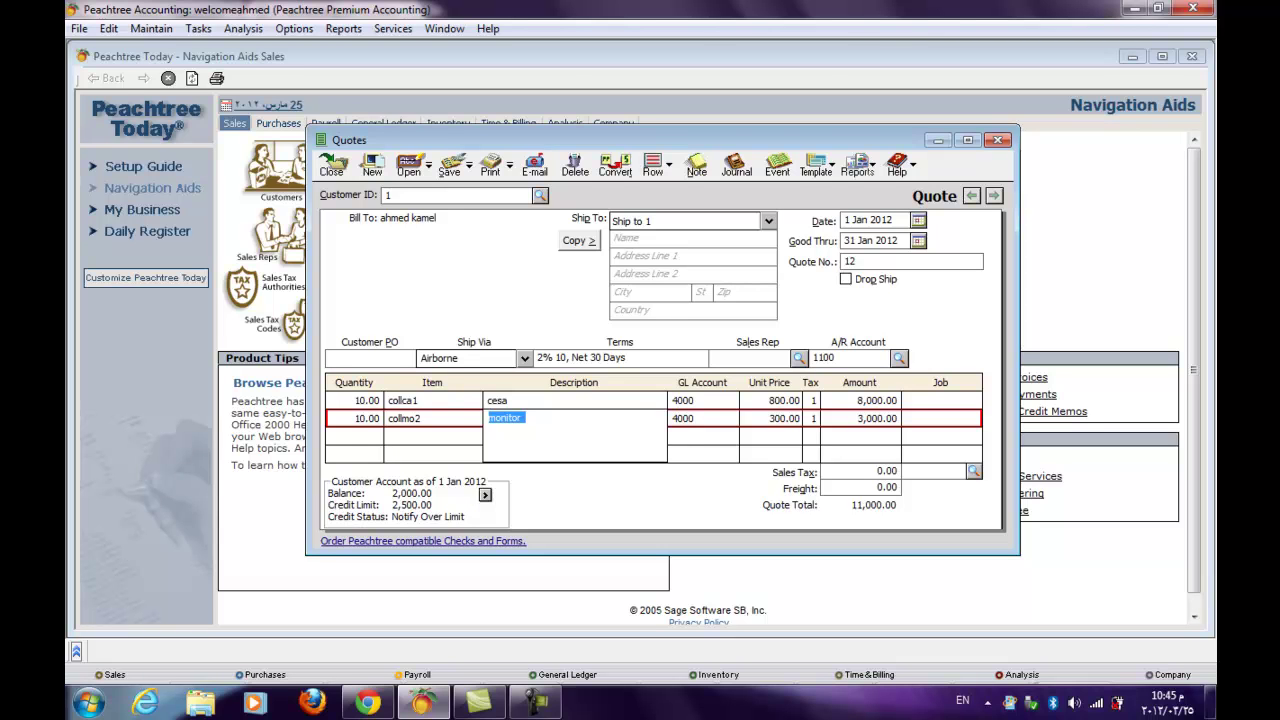
- Apply sales tax code 1 to quote 12, adding 1,100.00 tax
click(973, 470)
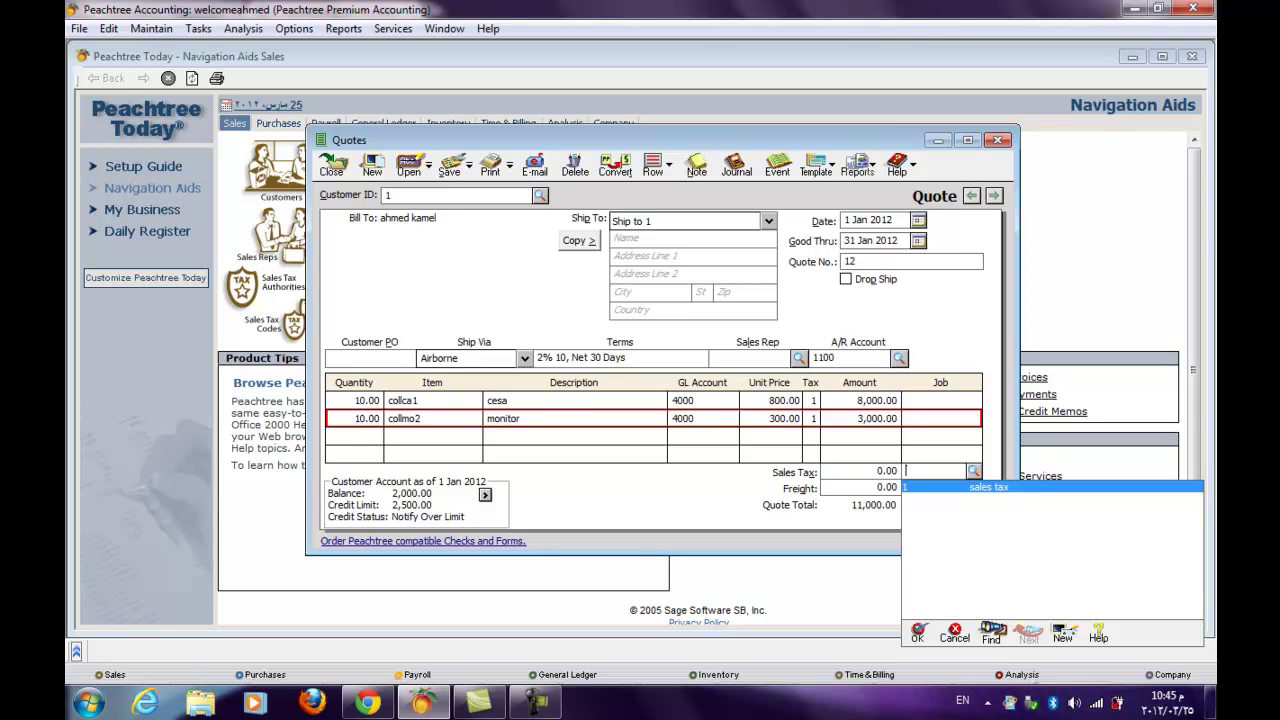
key(Return)
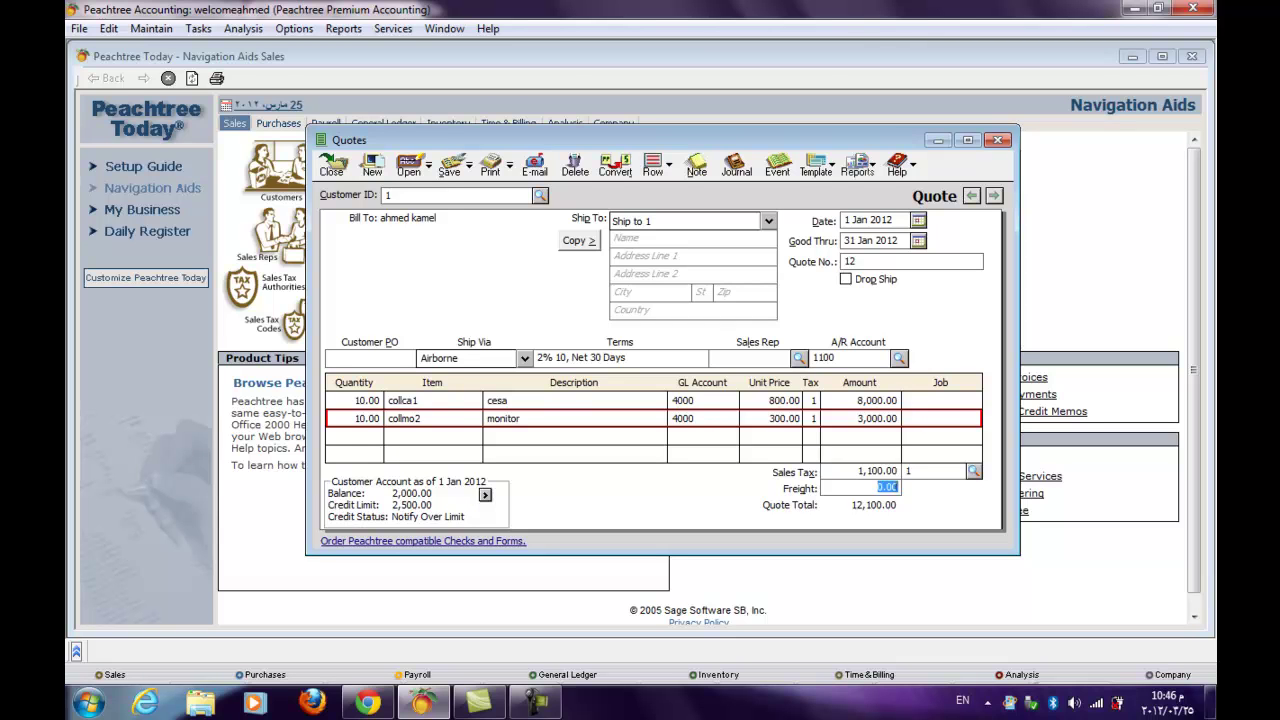
- Enter 100.00 freight on quote 12, making the total 12,200.00
text(100)
key(Tab)
- Convert quote 12 into sales order number 15
click(615, 163)
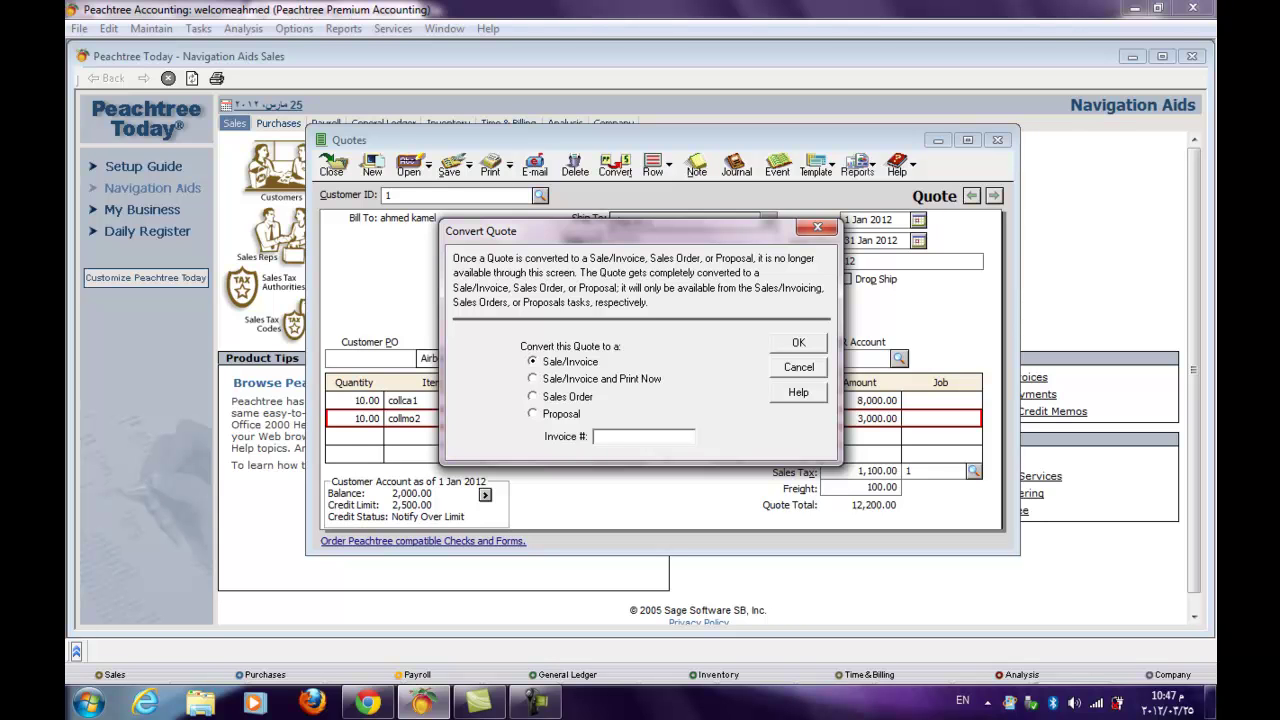
click(533, 396)
text(15)
key(Return)
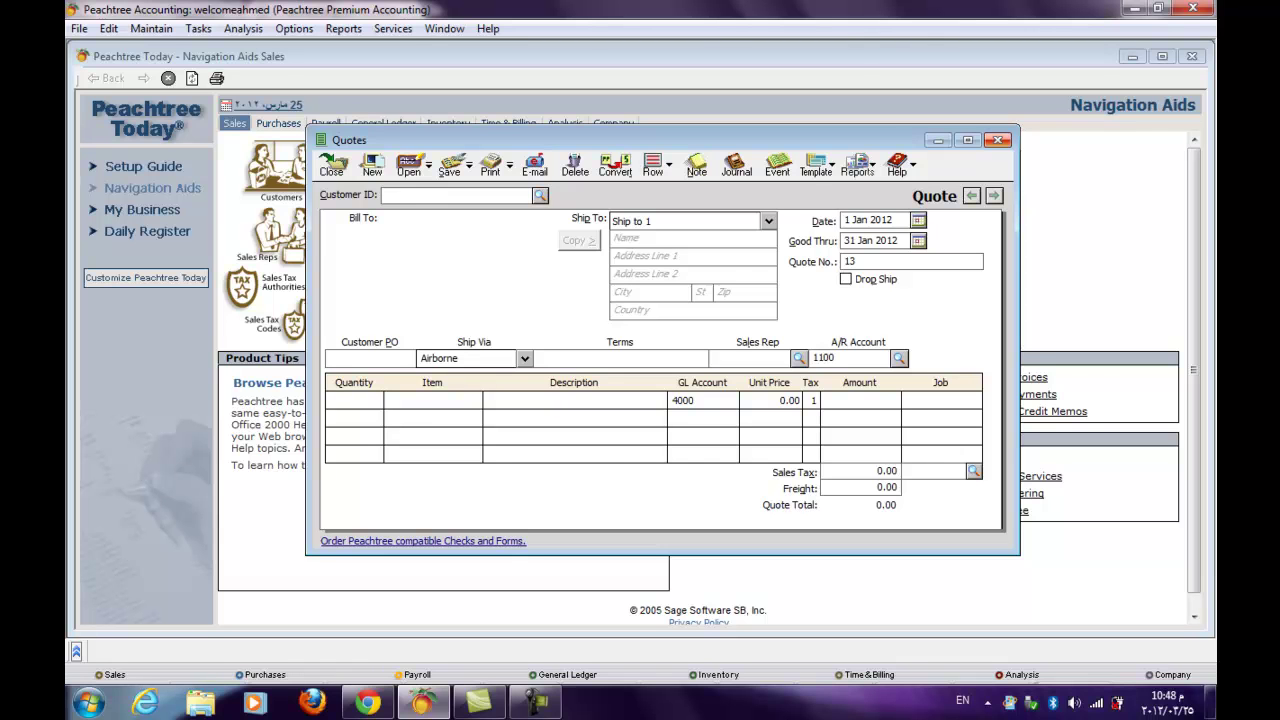
- Close Quotes and review sales order 15 in the Sales Orders window, then close it
click(998, 140)
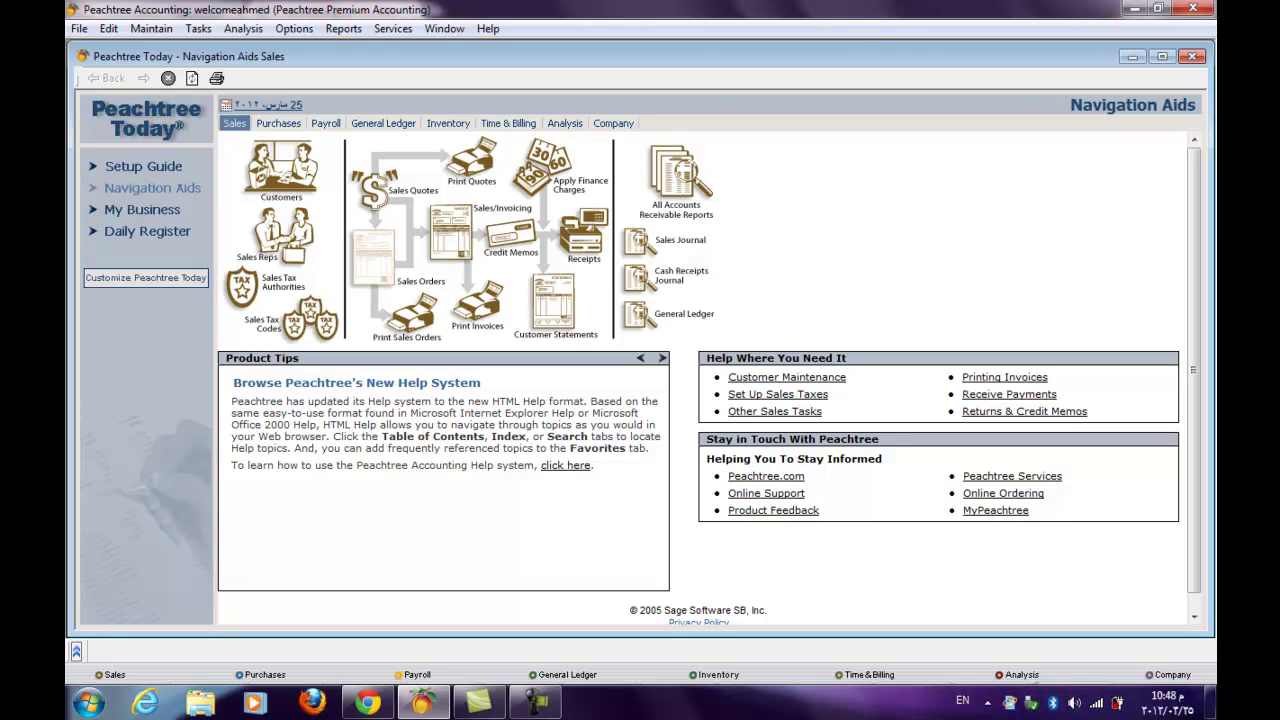
click(376, 258)
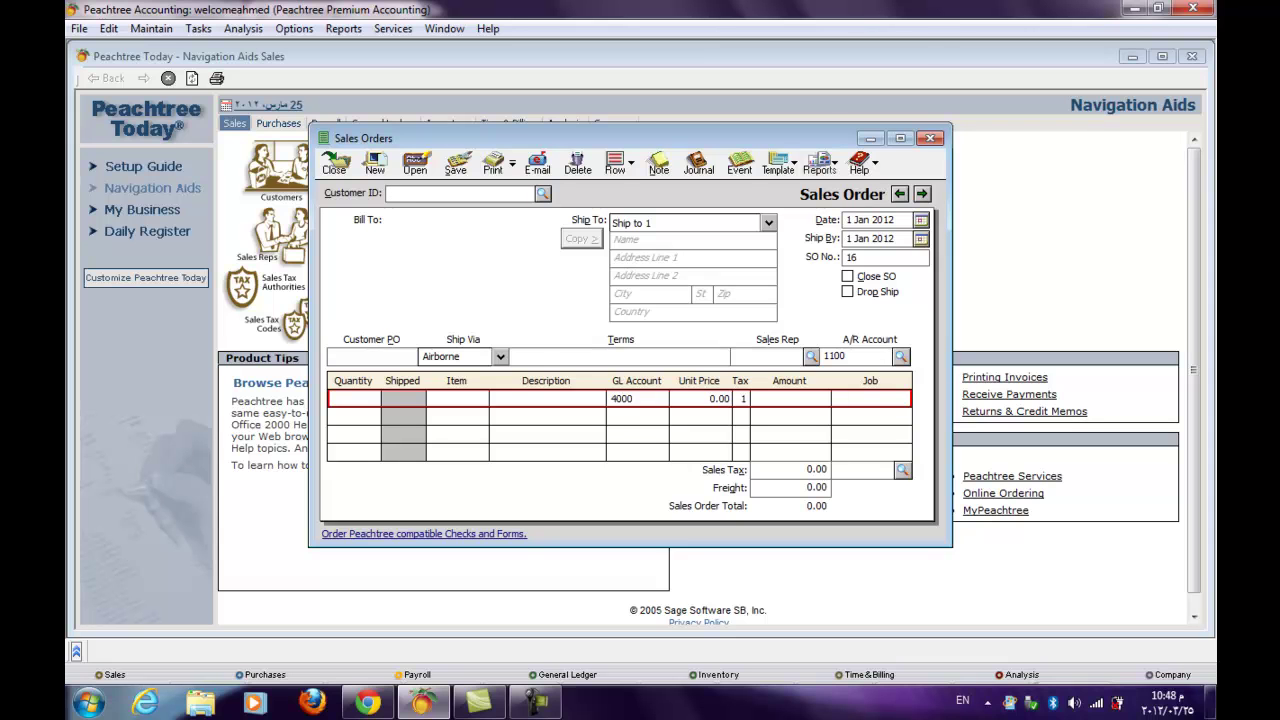
key(Page_Up)
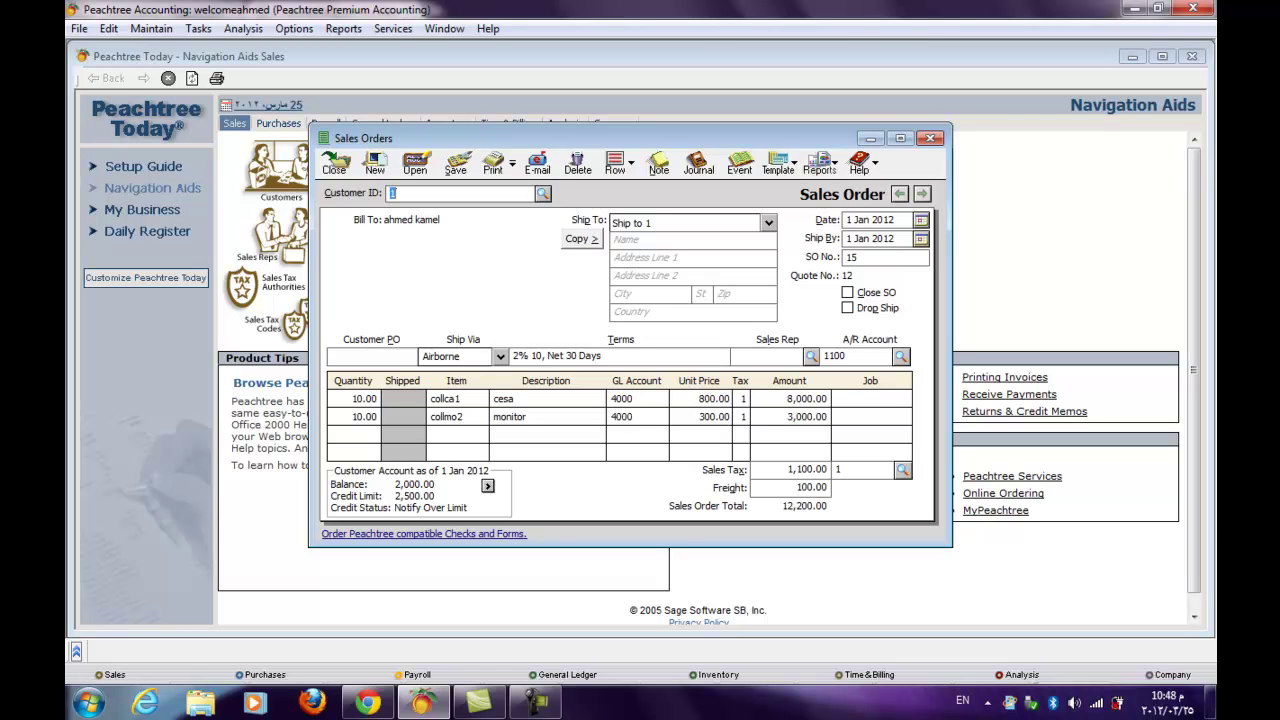
click(930, 138)
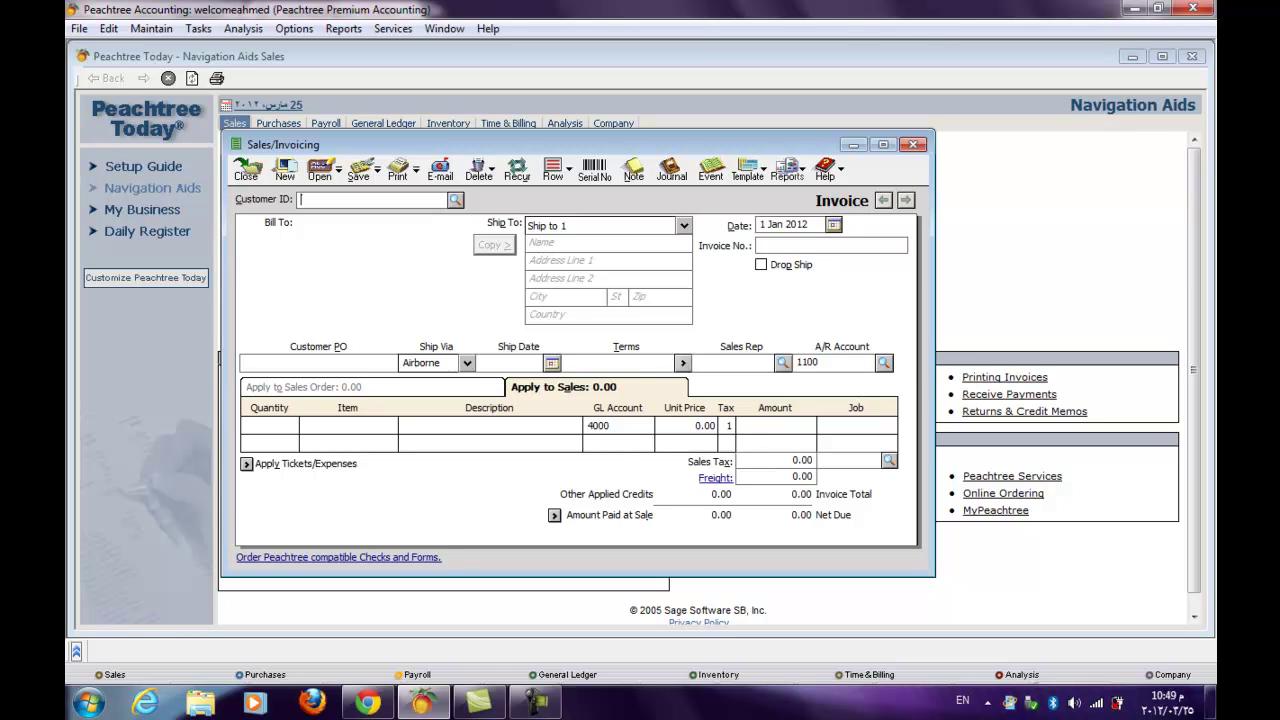
- Choose the customer, apply the invoice to sales order 15, and number it 111
key(question)
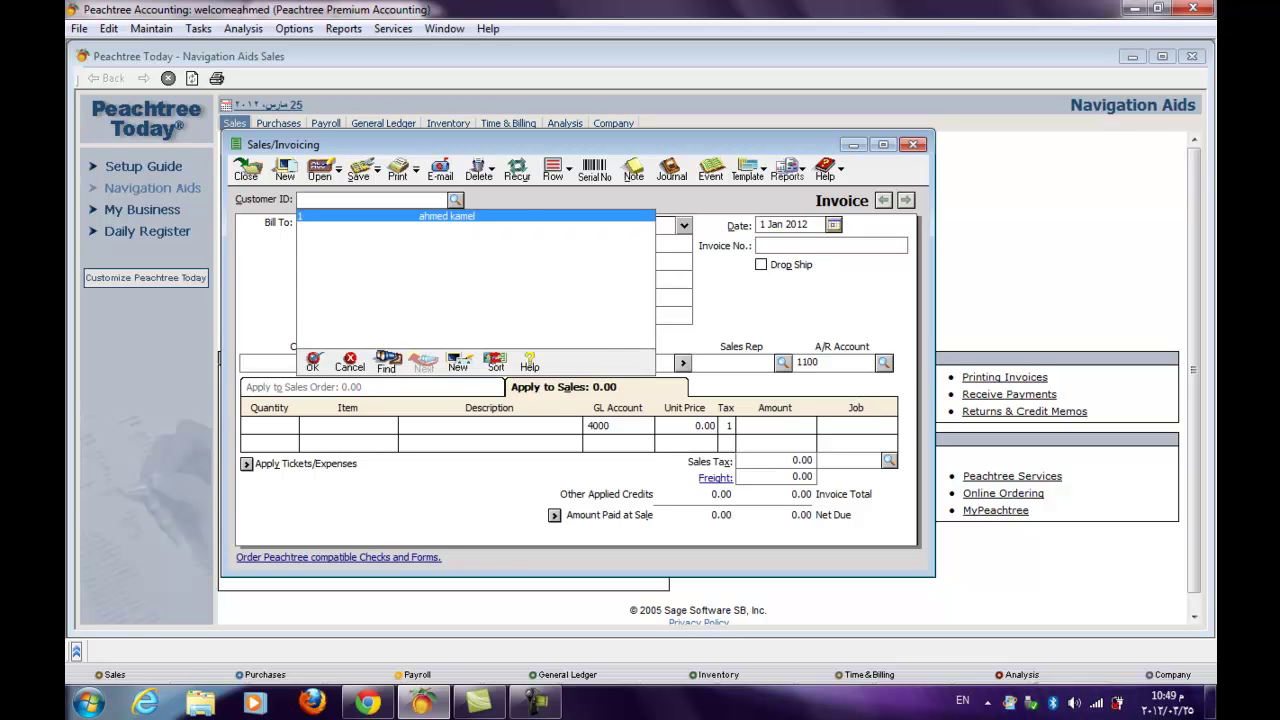
key(Return)
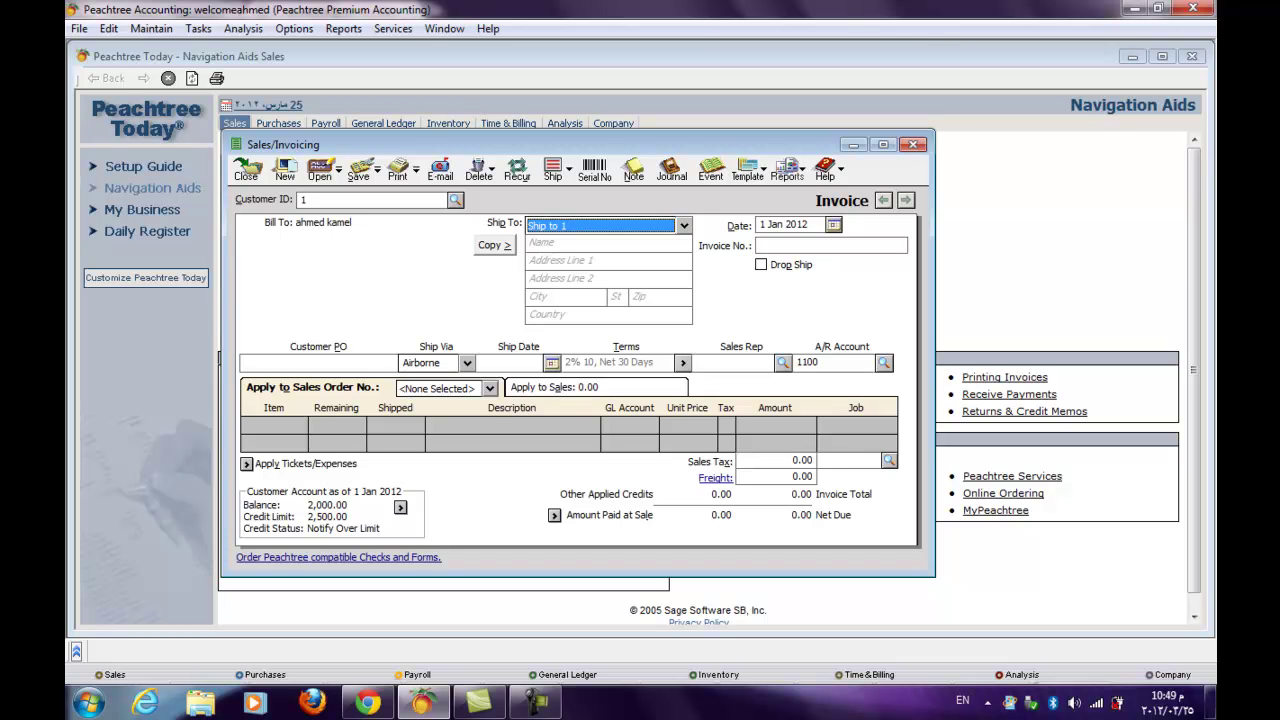
click(489, 388)
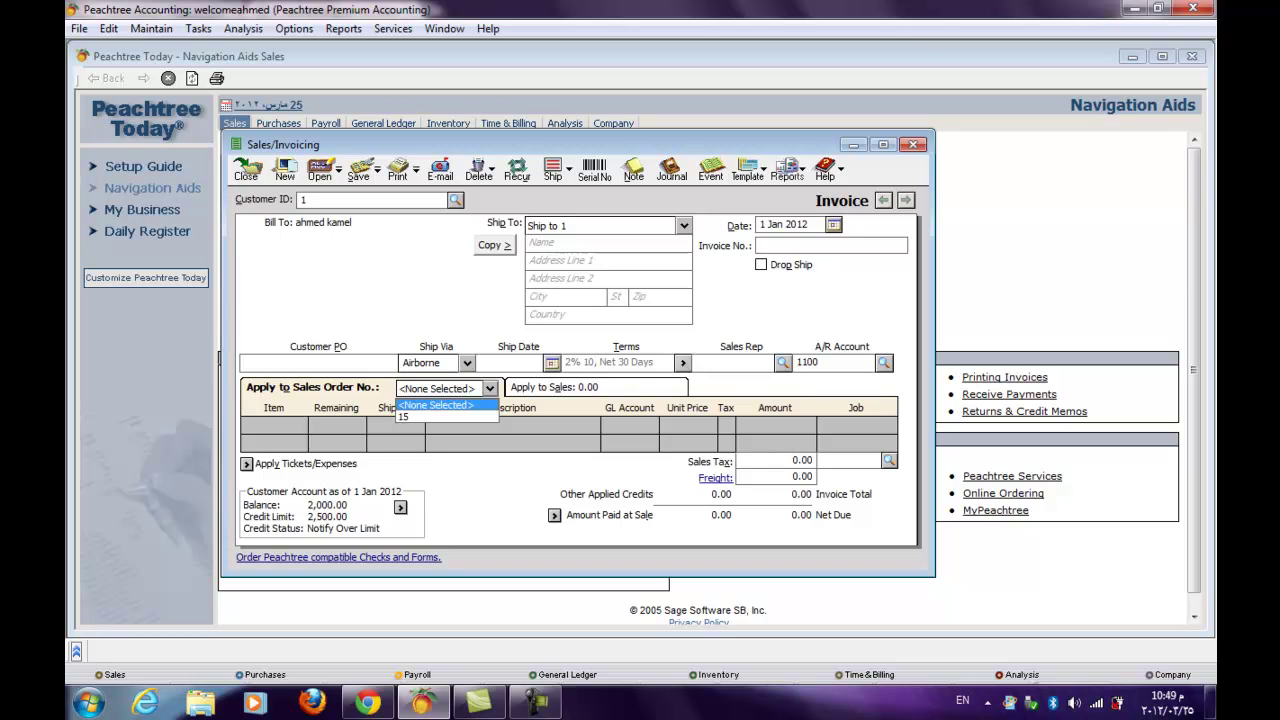
key(Down)
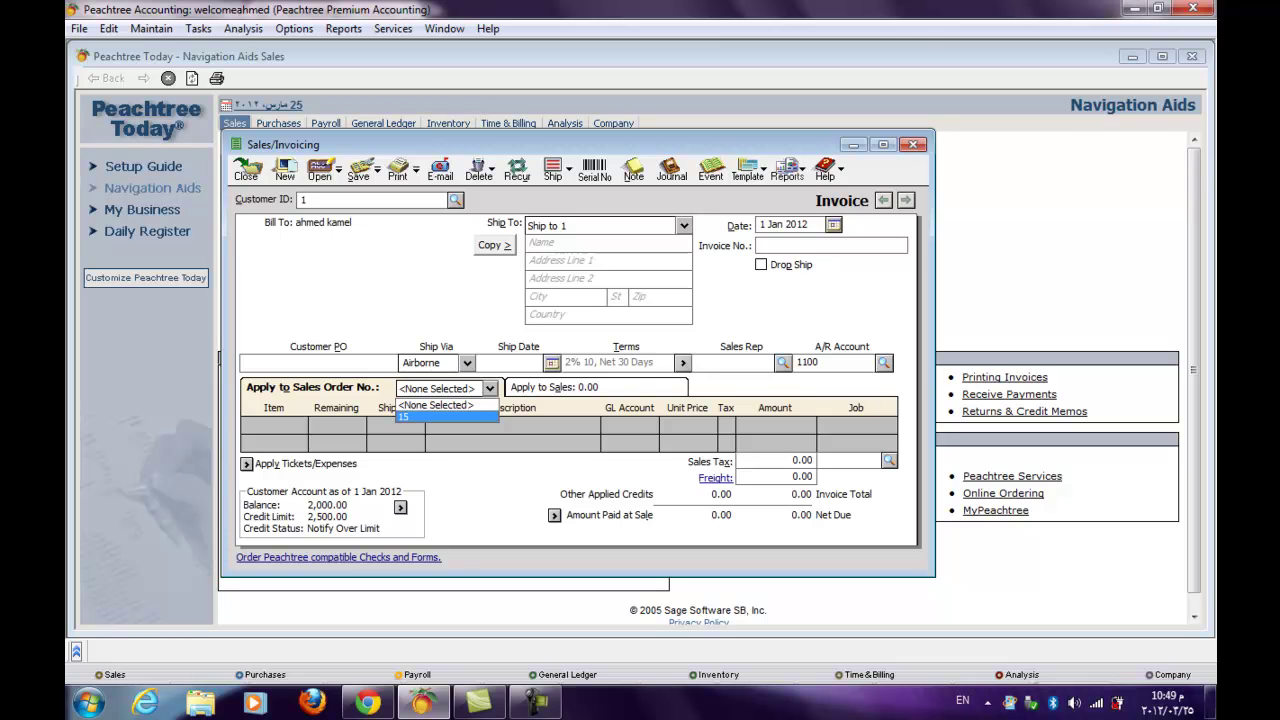
key(Return)
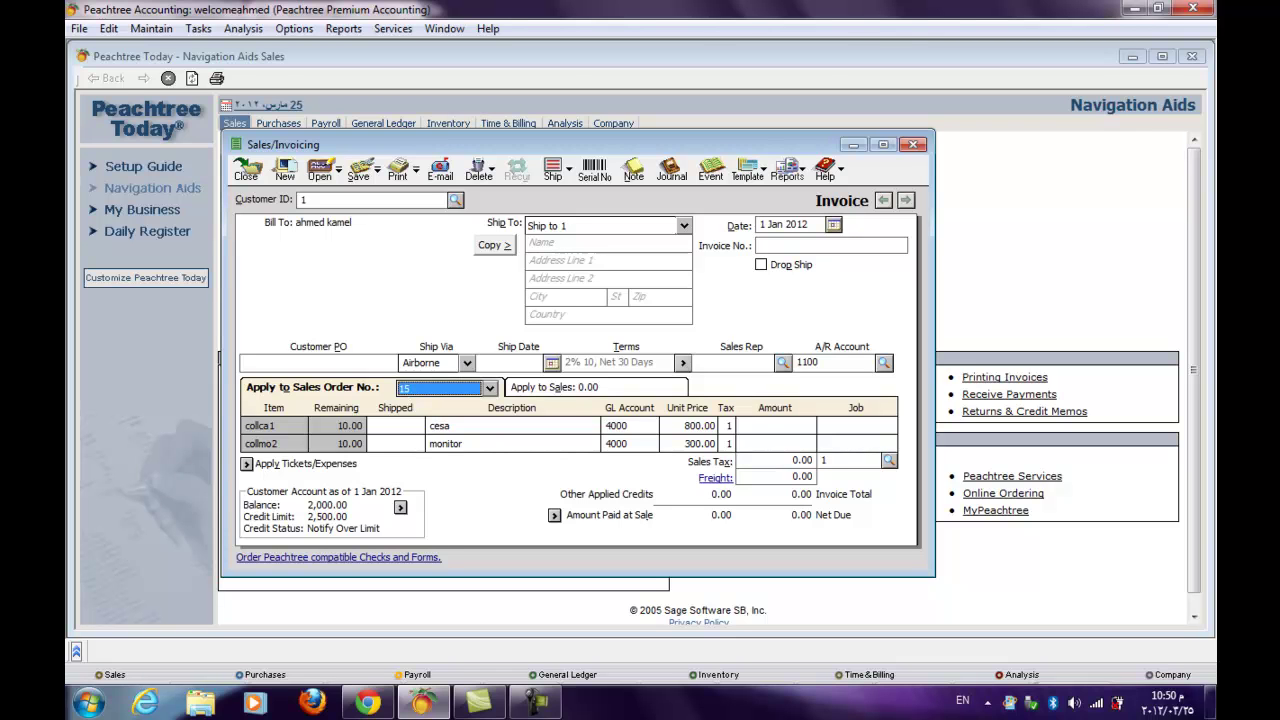
click(760, 245)
text(111)
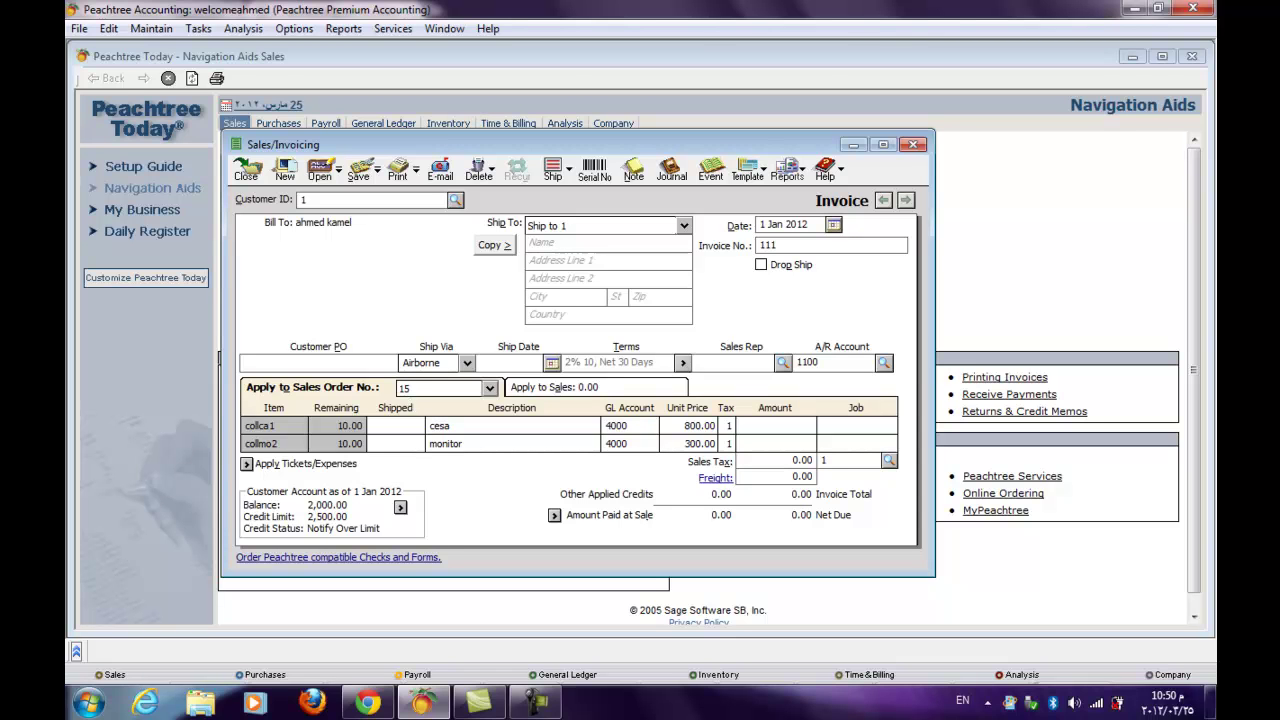
- Record 9 units shipped for collca1 and 8 for collmo2 on invoice 111
click(425, 425)
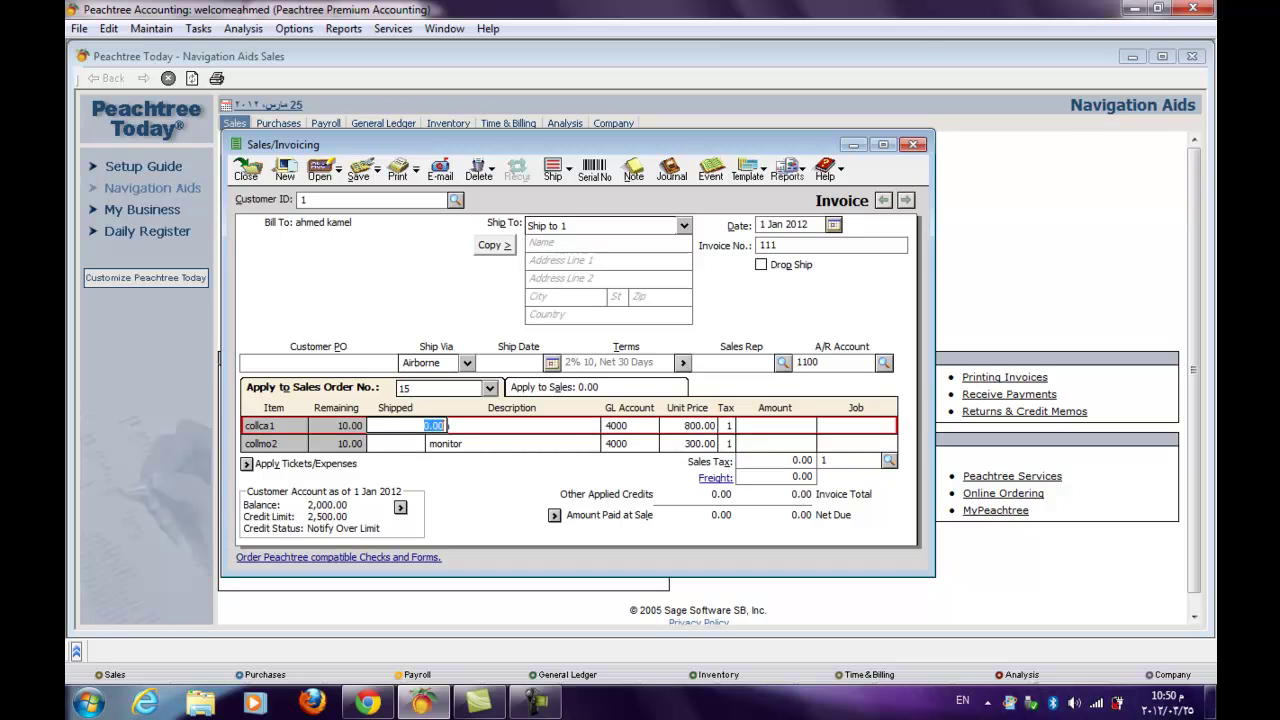
text(9)
click(445, 443)
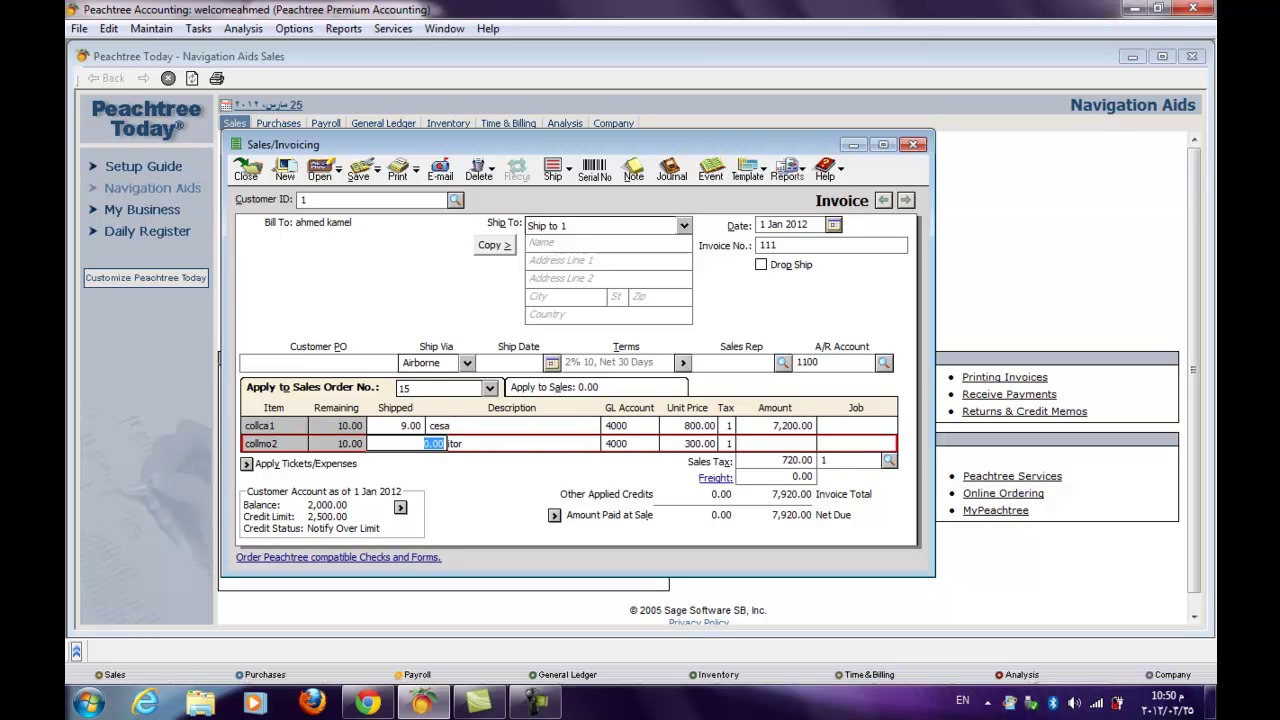
text(8)
click(440, 425)
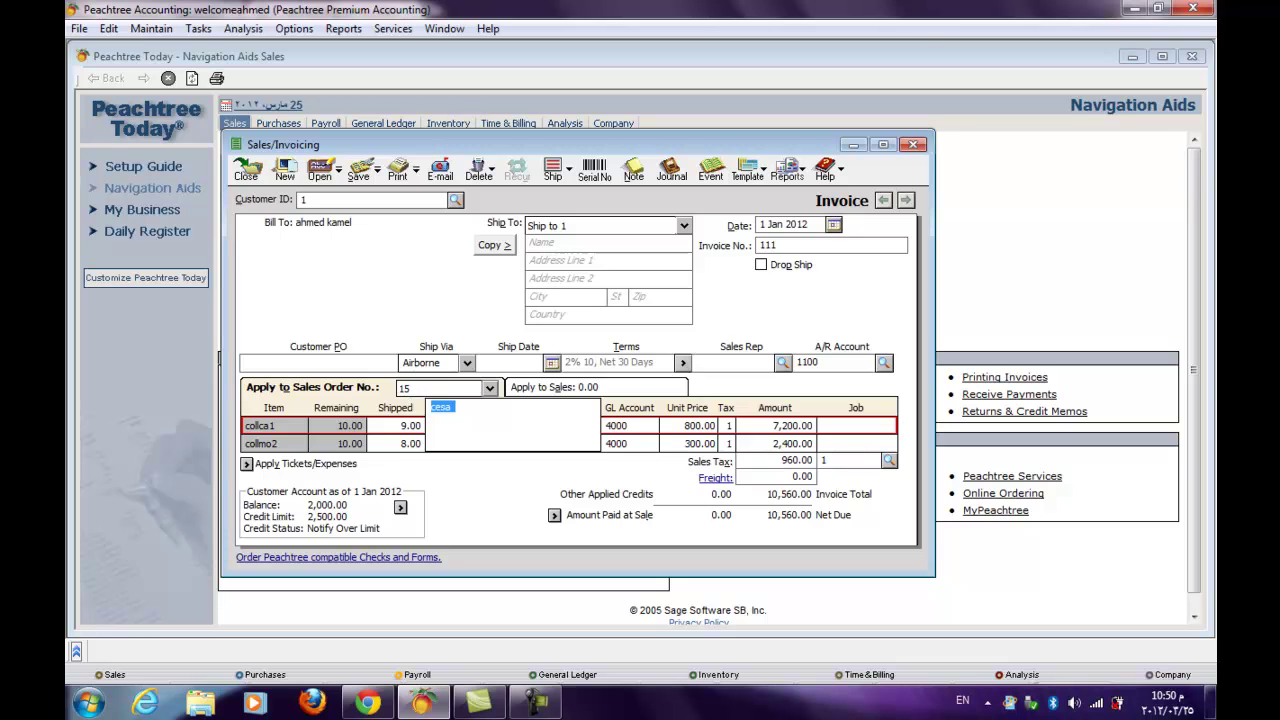
click(804, 425)
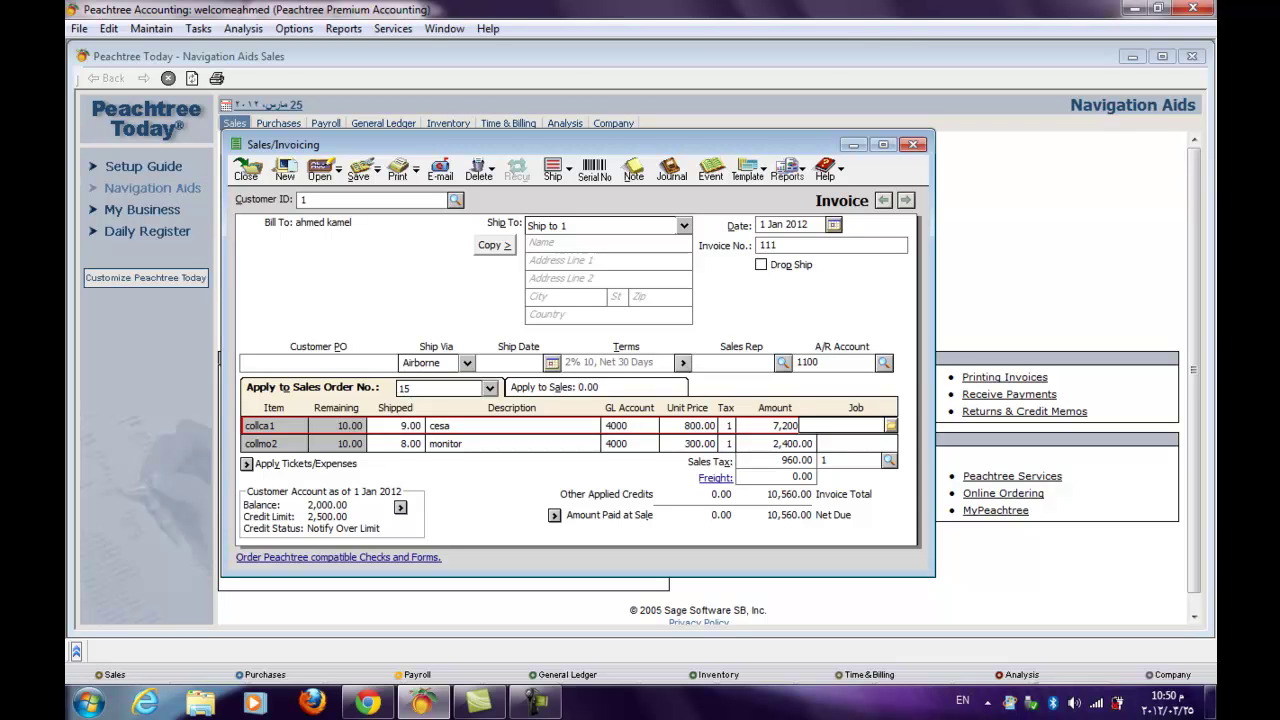
click(840, 443)
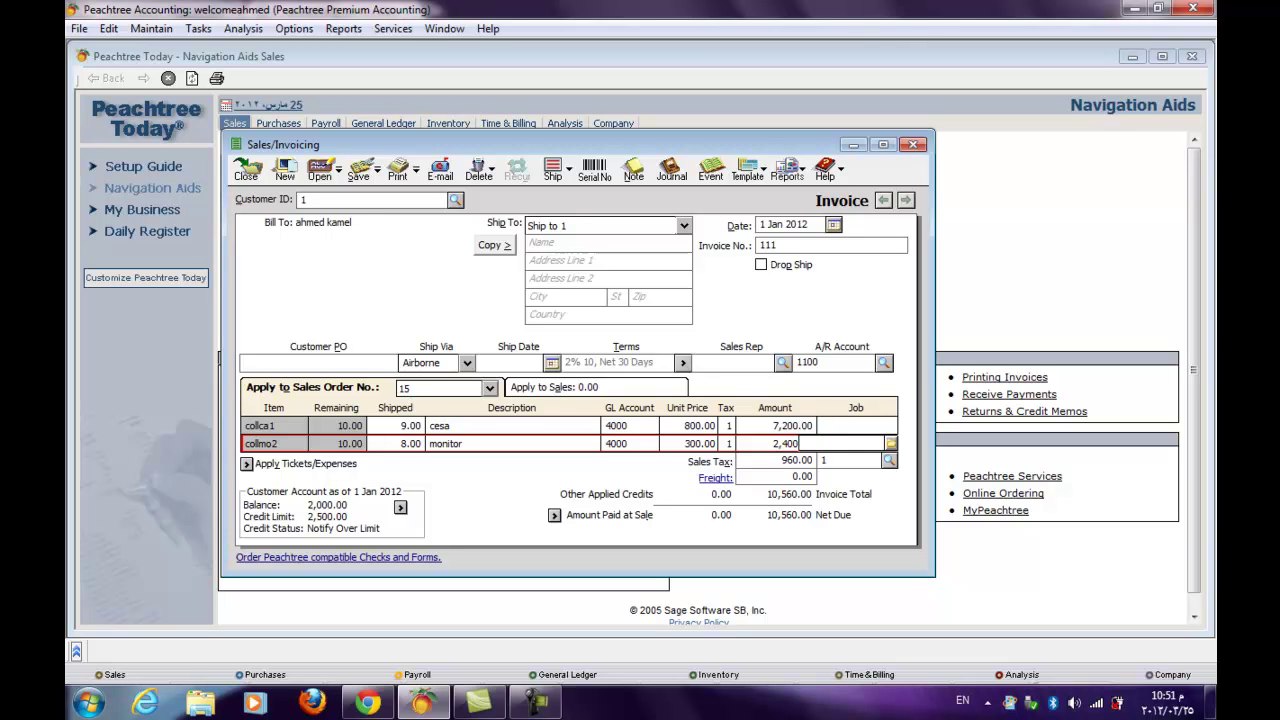
click(826, 460)
- Add 100.00 freight to invoice 111, bringing the total to 10,660.00
key(Tab)
text(100)
key(Tab)
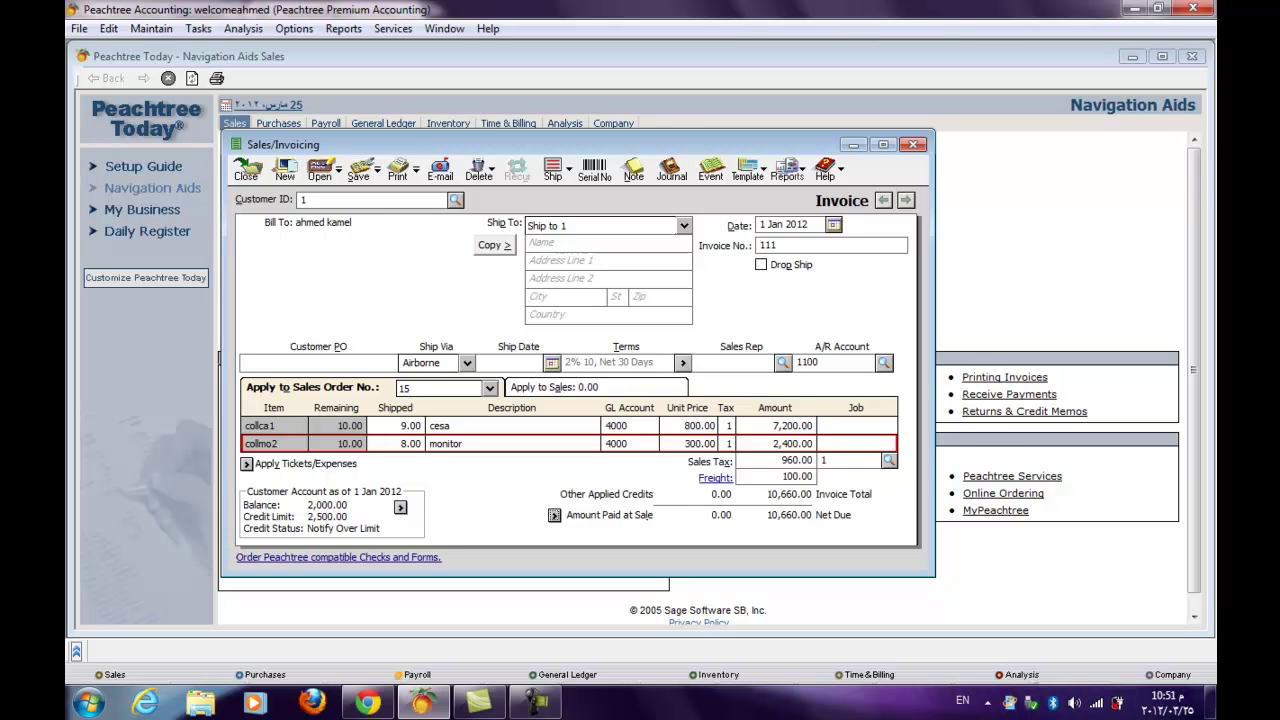
click(554, 515)
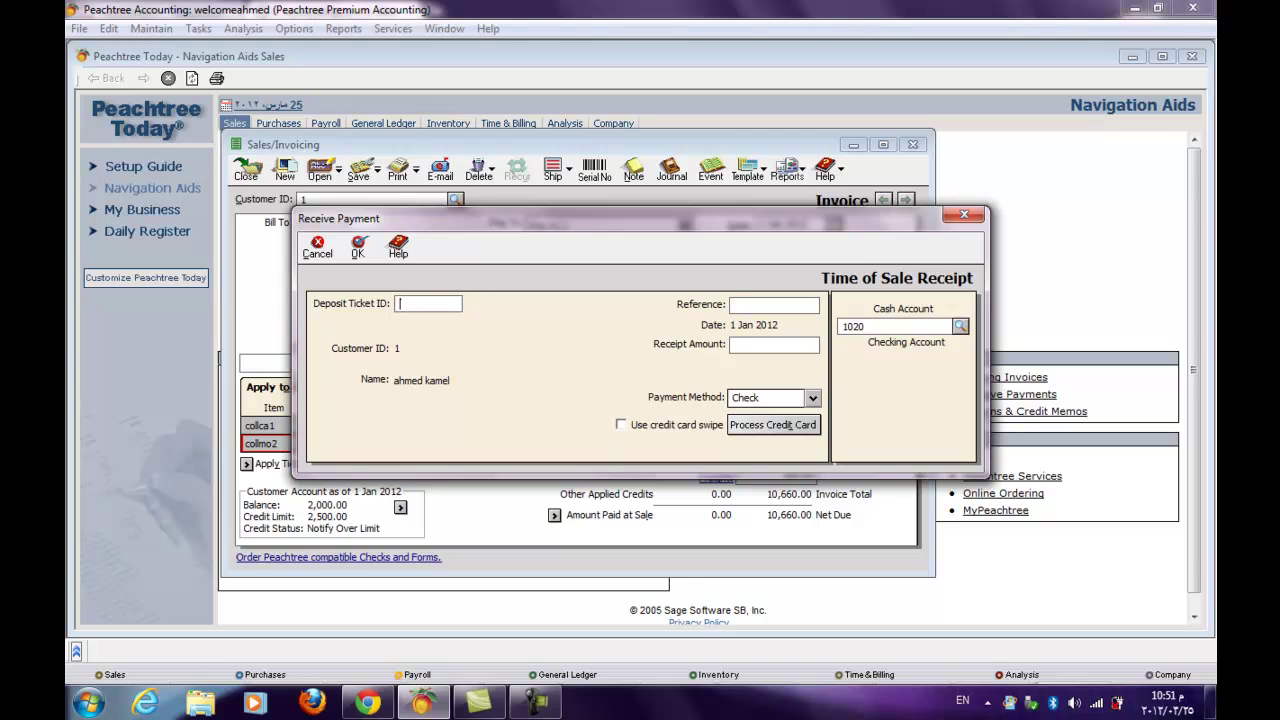
- Fill the receipt with deposit ticket 20, reference 1 and payment method Cash
text(20)
text(1)
text(22)
click(770, 397)
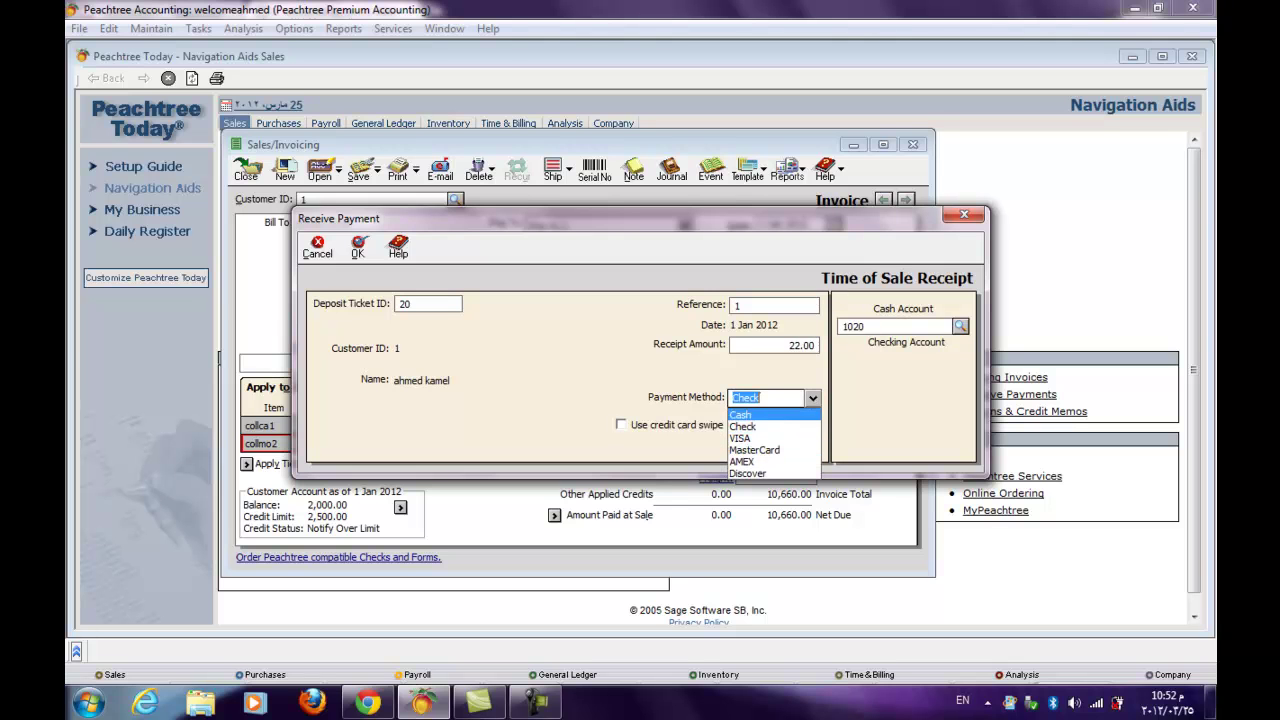
key(Return)
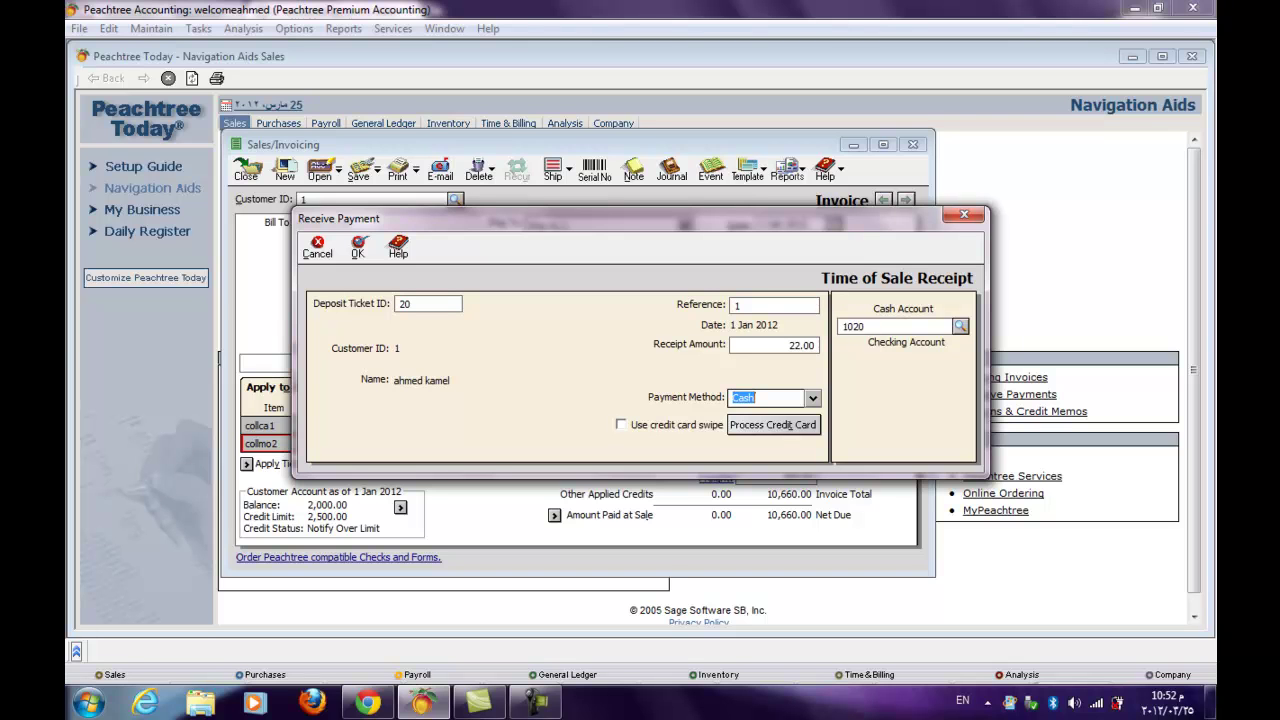
- Receive 1,000.00 into account 1010 Cash on Hand, leaving 9,660.00 net due
key(Tab)
key(question)
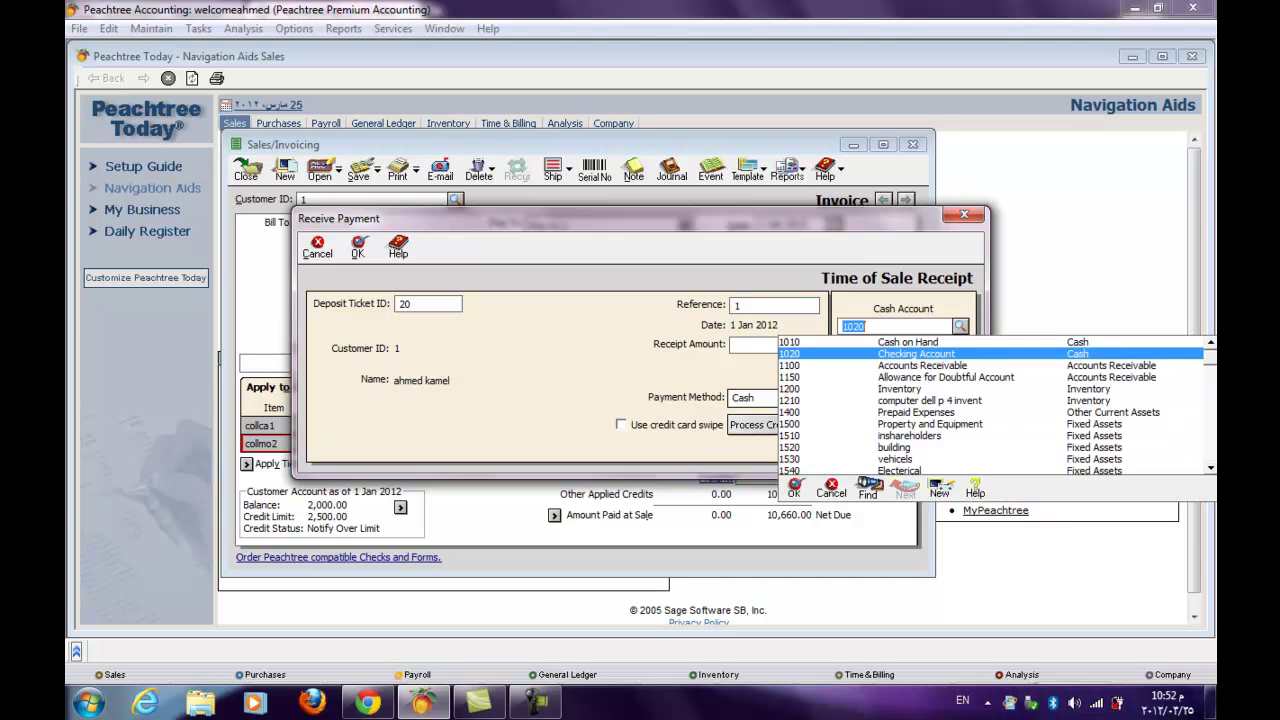
key(Up)
key(Return)
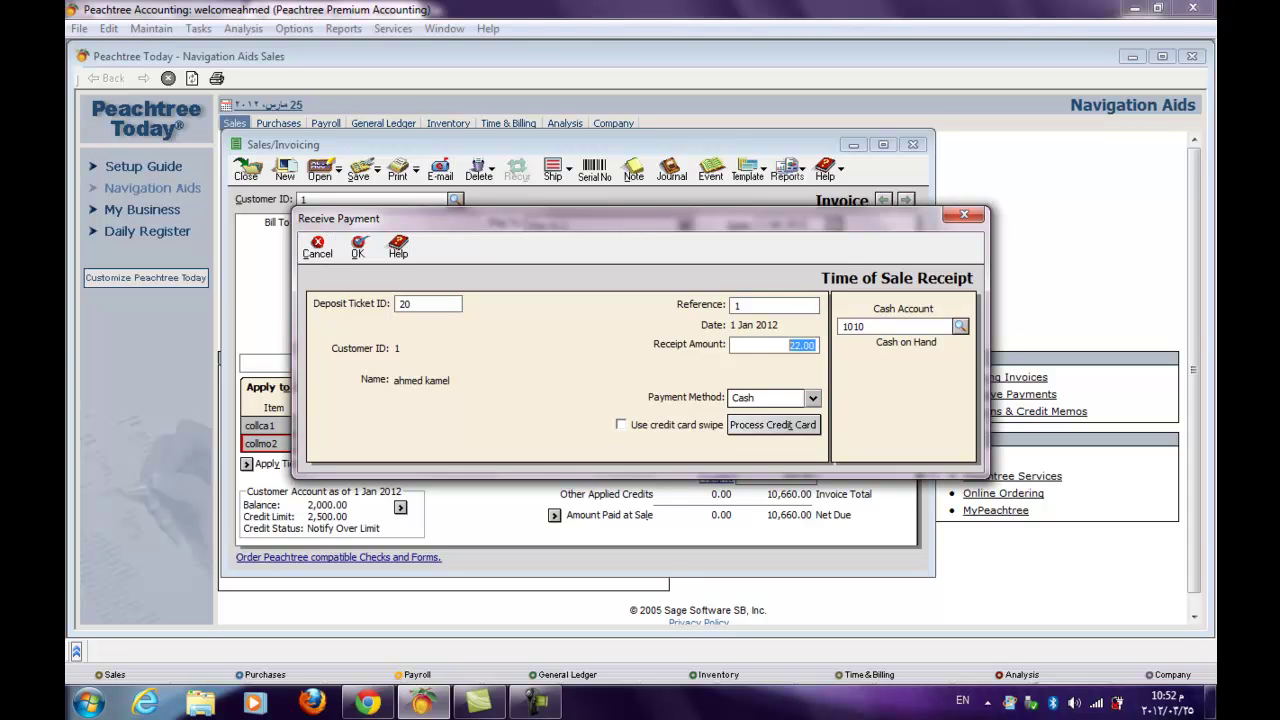
text(1000)
key(Return)
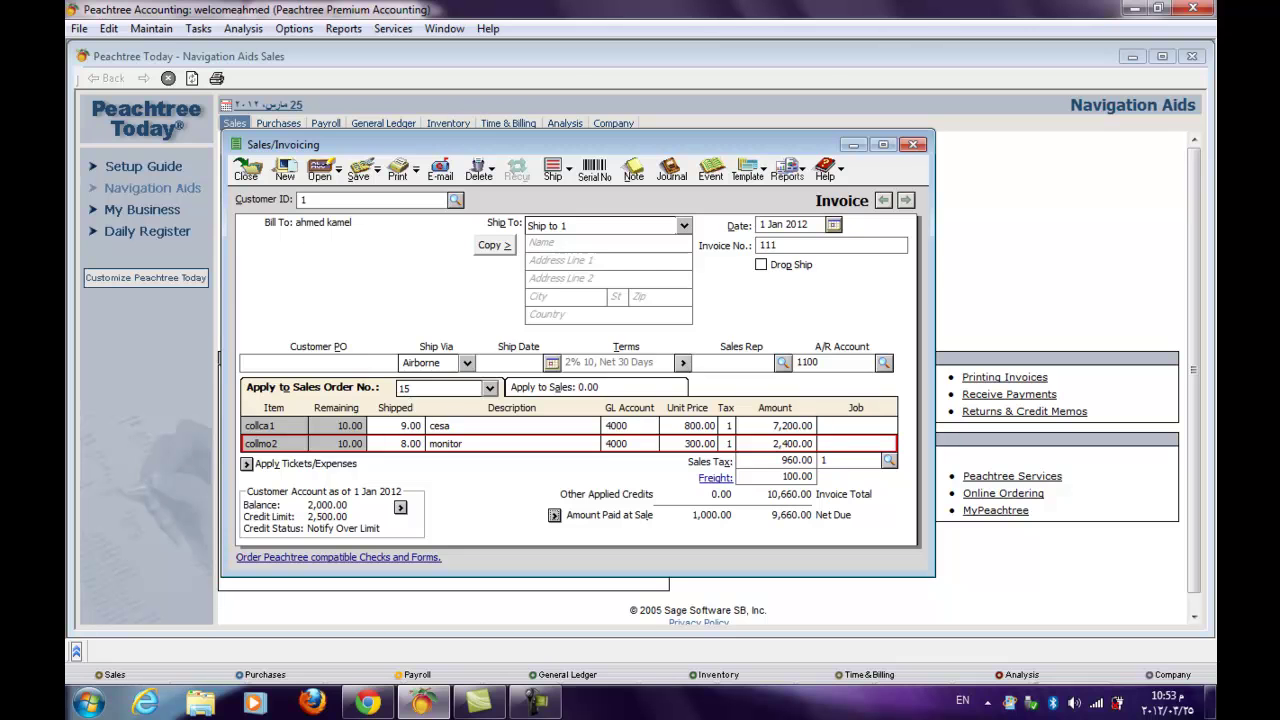
- Change the invoice number to 222 after the save is rejected as a duplicate number
click(358, 170)
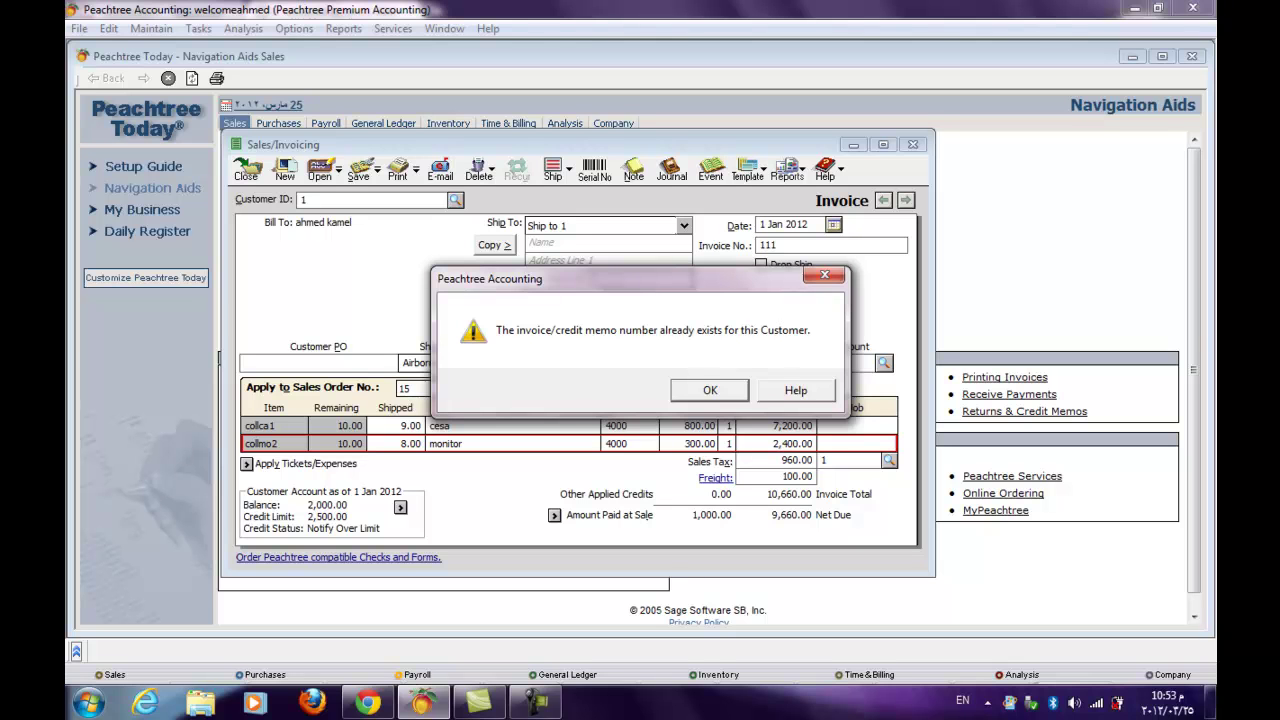
key(Return)
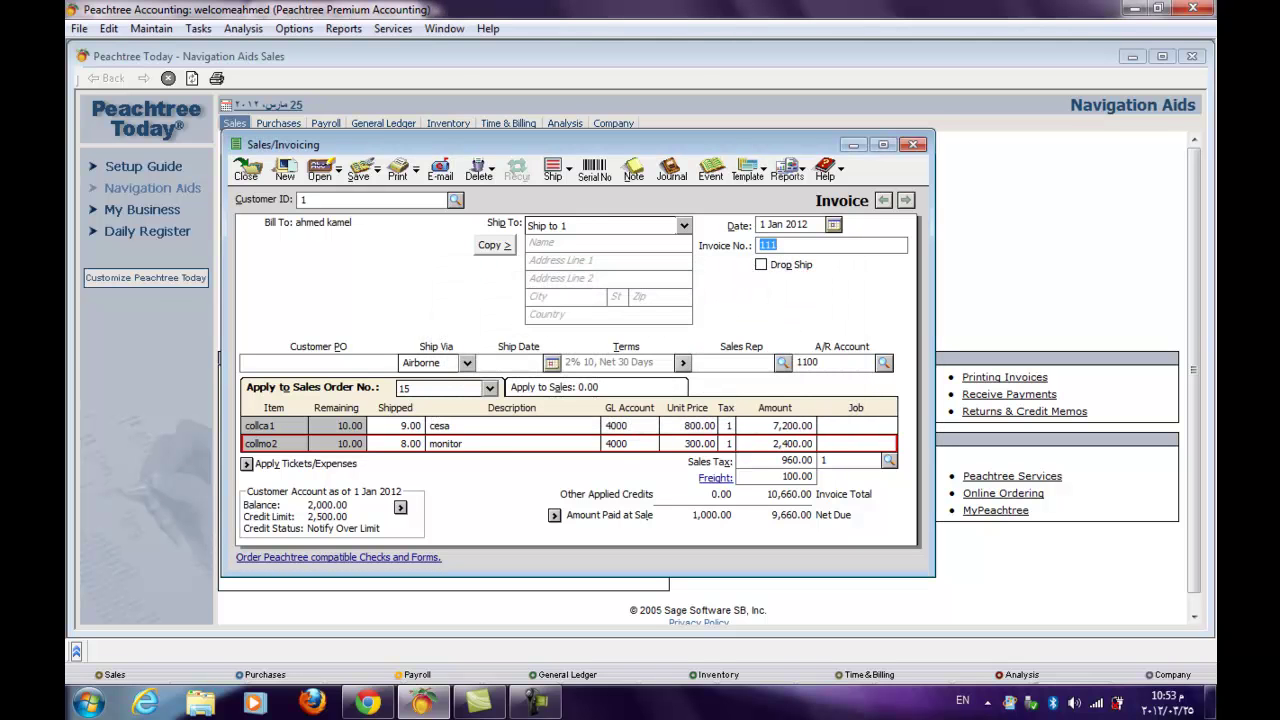
text(222)
- Save invoice 222, accepting that it exceeds the customer's credit limit, and close invoicing
click(358, 170)
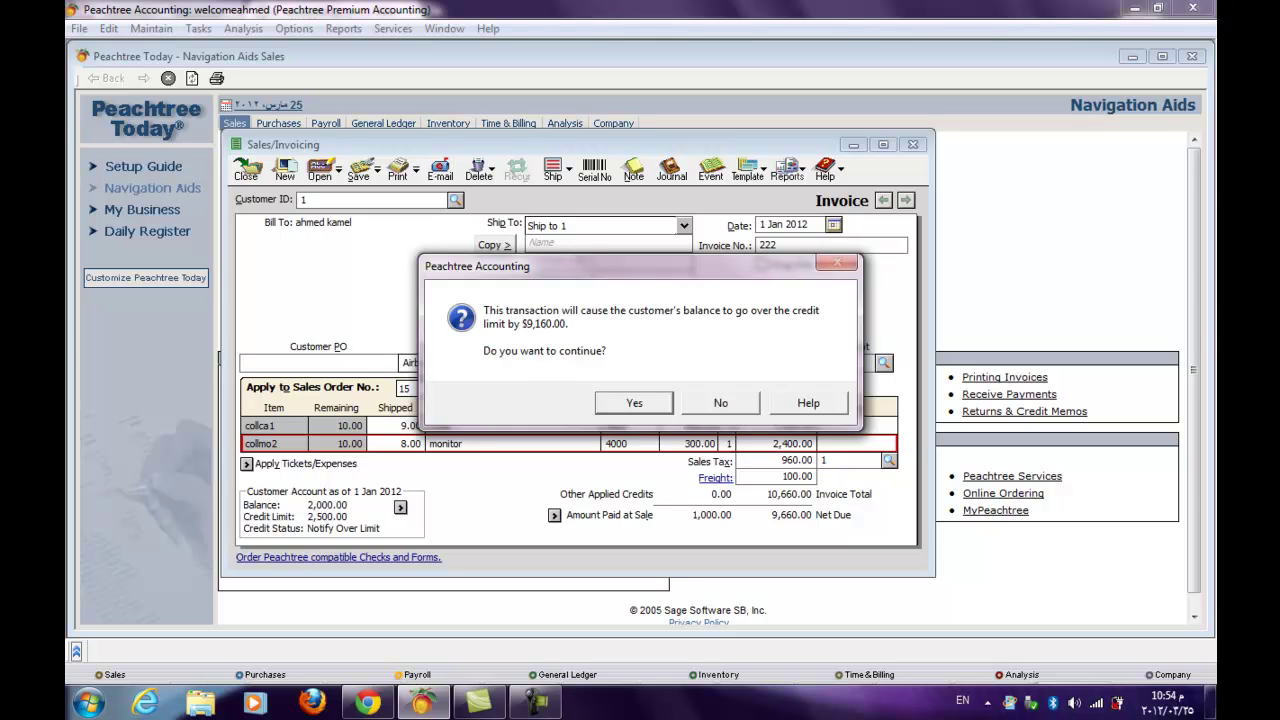
key(Return)
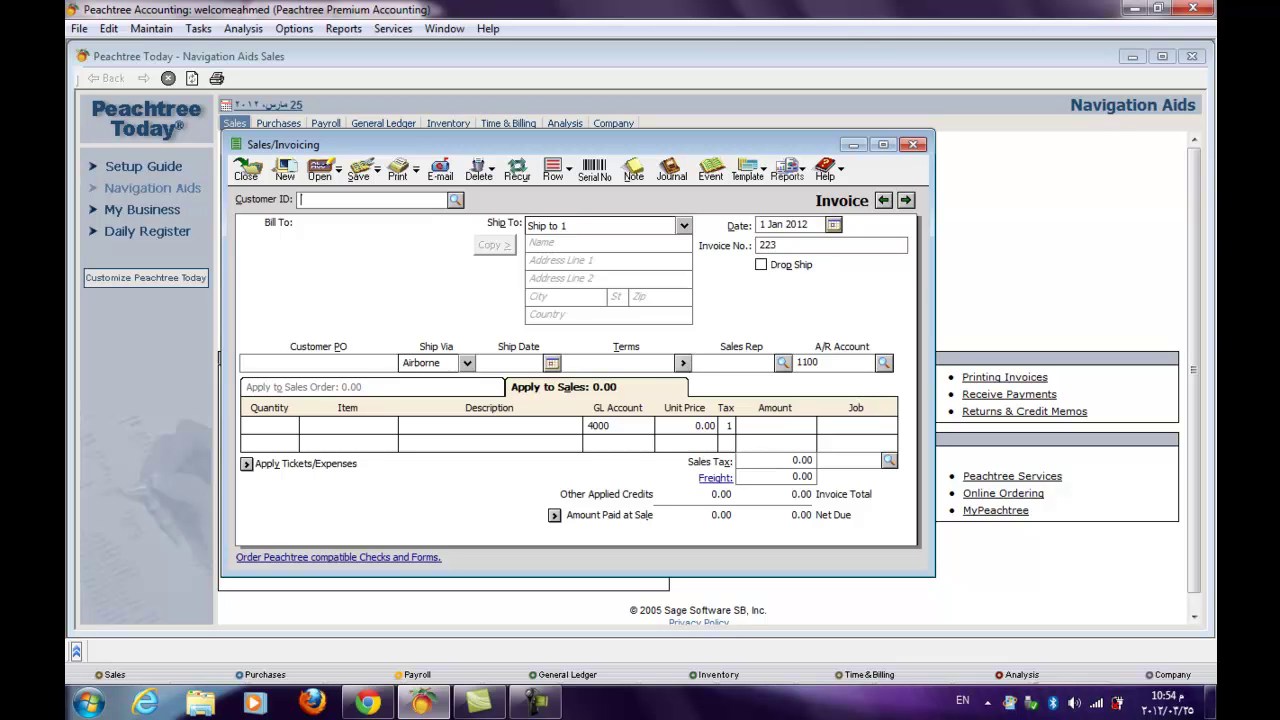
key(Escape)
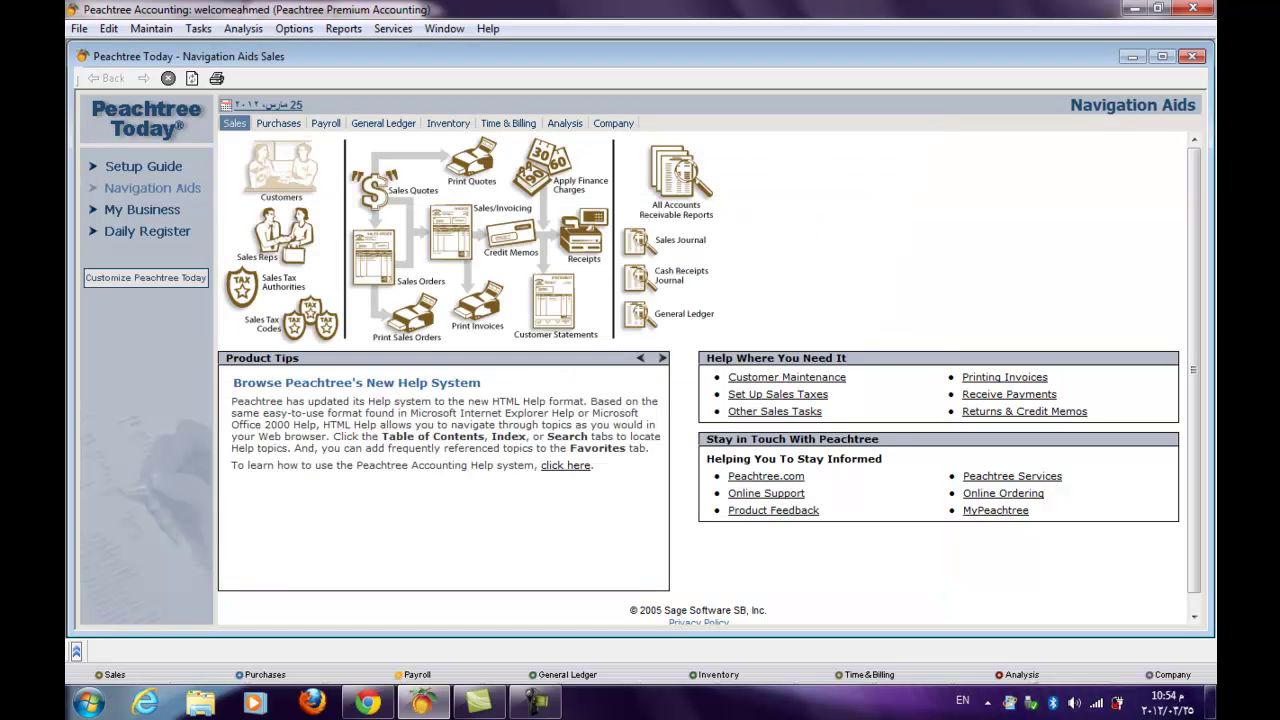